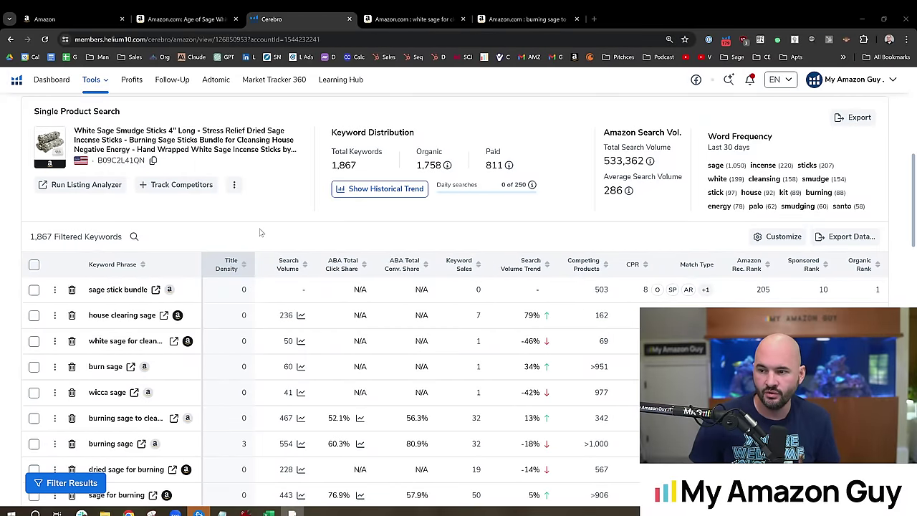
- View the Age of Sage white sage smudge sticks listing and its main image, closing the page's text search
left_click(225, 23)
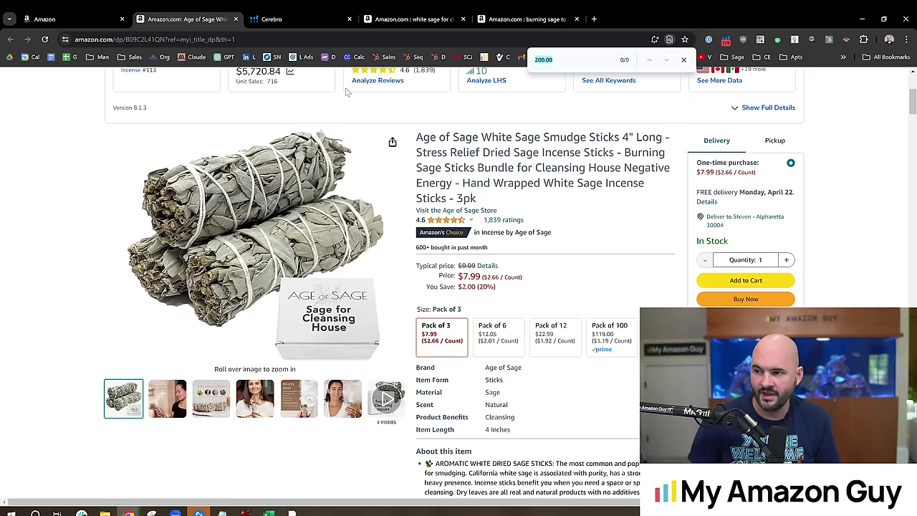
mouse_move(321, 309)
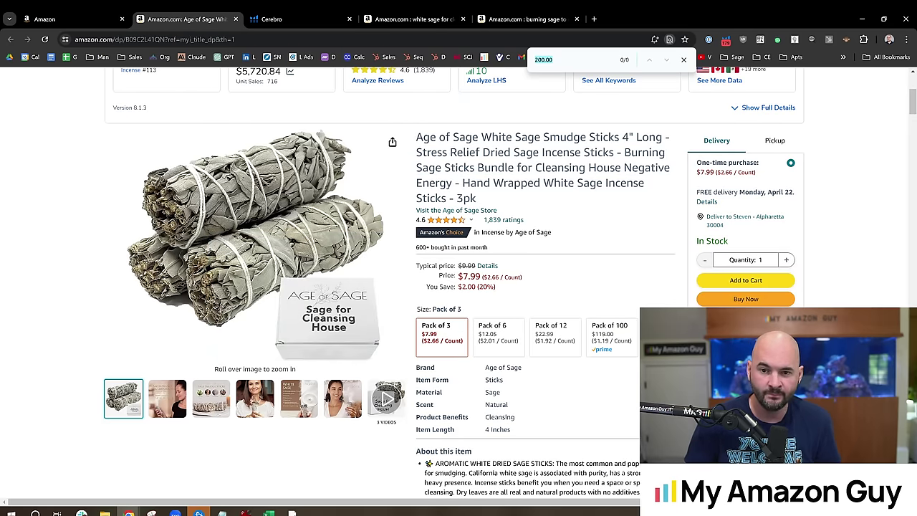
left_click(683, 60)
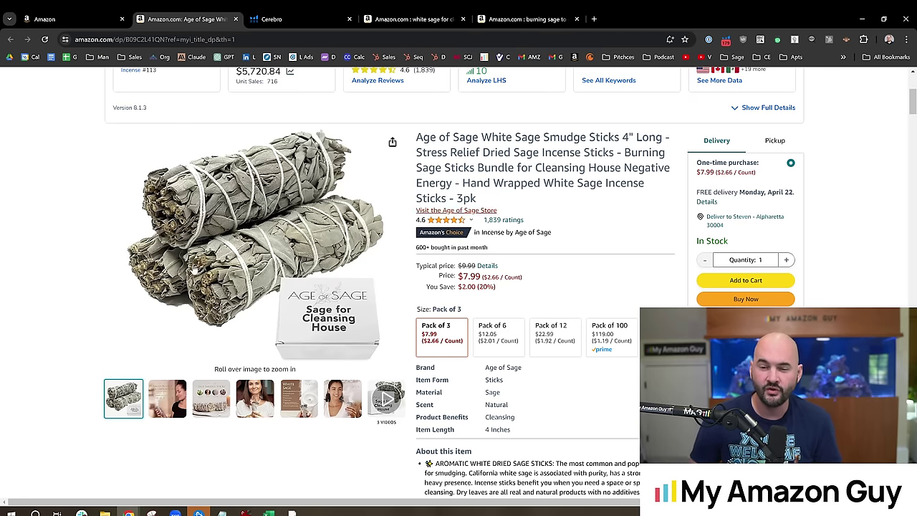
left_click(292, 512)
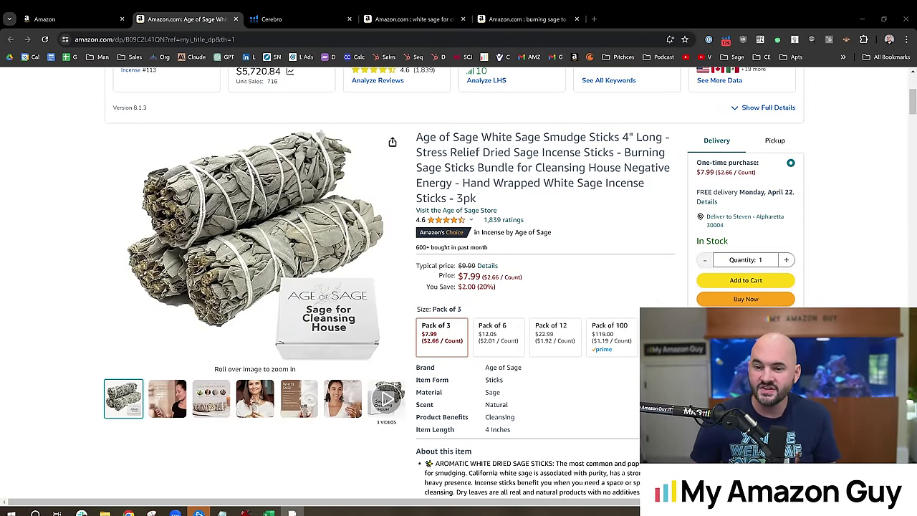
mouse_move(215, 262)
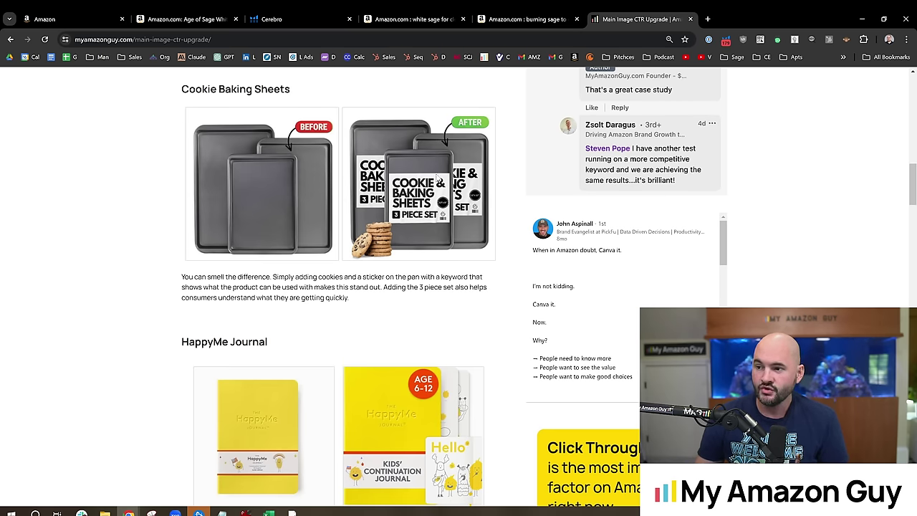
- Review the before-and-after main image examples on the CTR upgrade page and open the "triple your CTR" graphic in a new tab
scroll(399, 161, "down", 3)
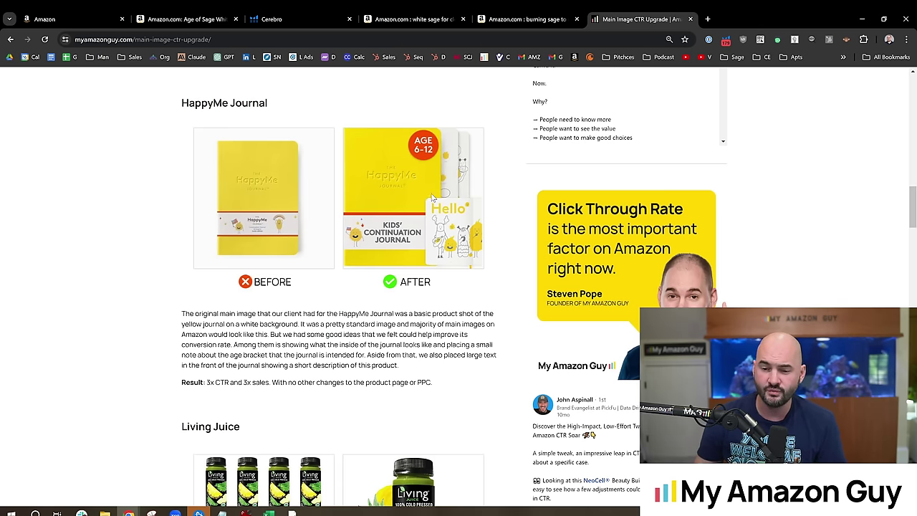
scroll(184, 259, "down", 4)
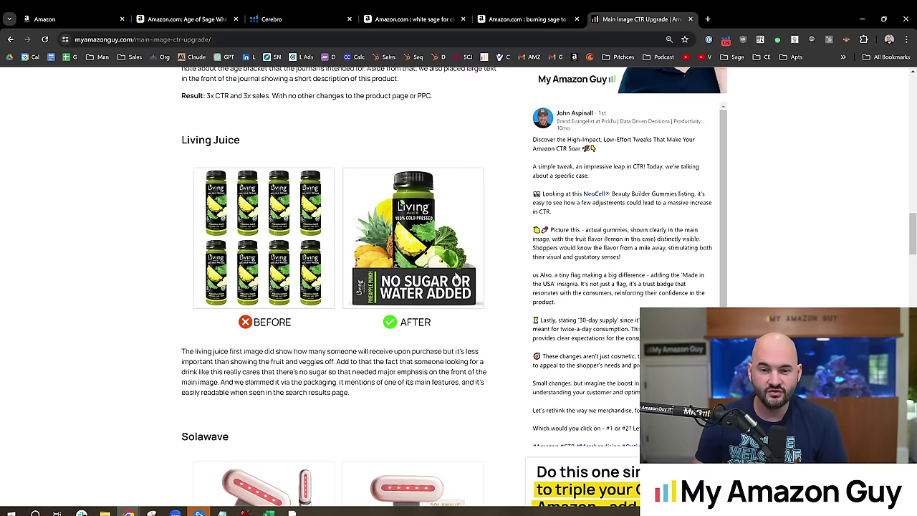
scroll(440, 305, "down", 2)
scroll(440, 304, "down", 7)
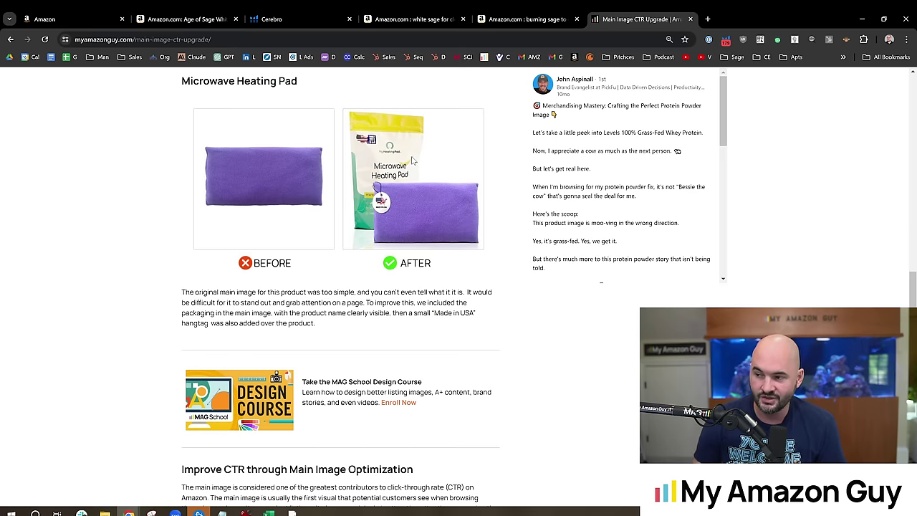
scroll(423, 215, "down", 3)
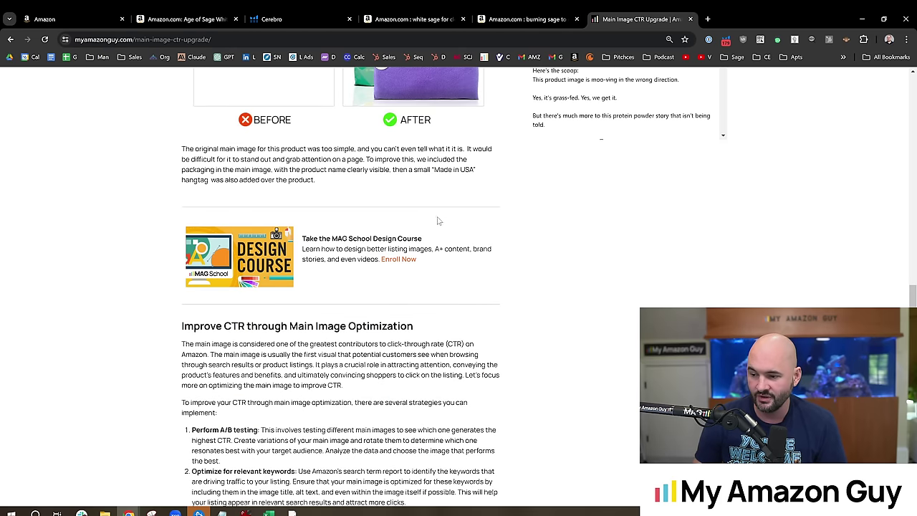
scroll(428, 227, "up", 3)
scroll(427, 227, "up", 2)
left_click(625, 124, "ctrl+shift")
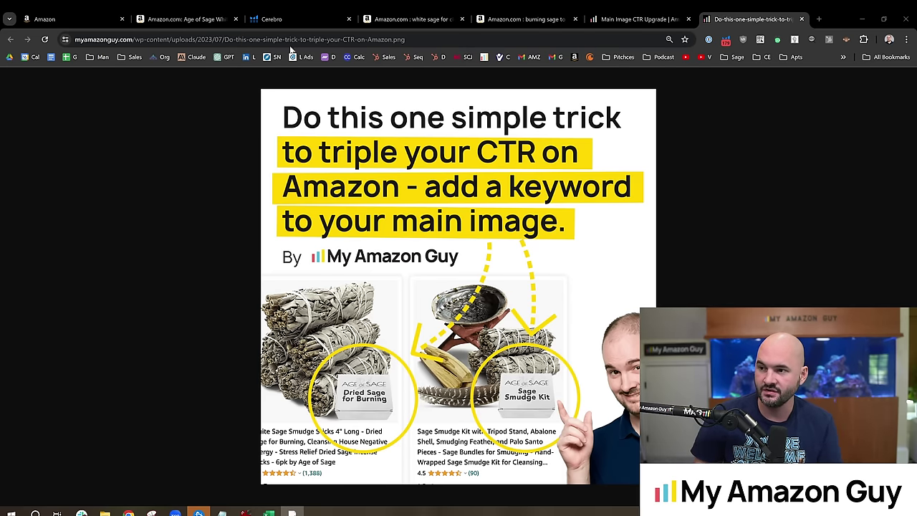
- Return to the Age of Sage listing and highlight its current price and its past-month purchase count
left_click(161, 17)
scroll(592, 210, "down", 2)
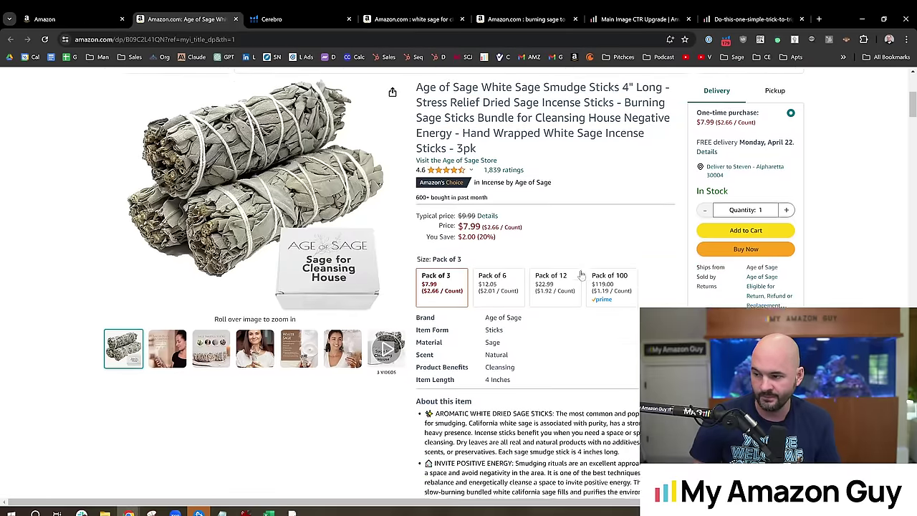
scroll(542, 208, "up", 2)
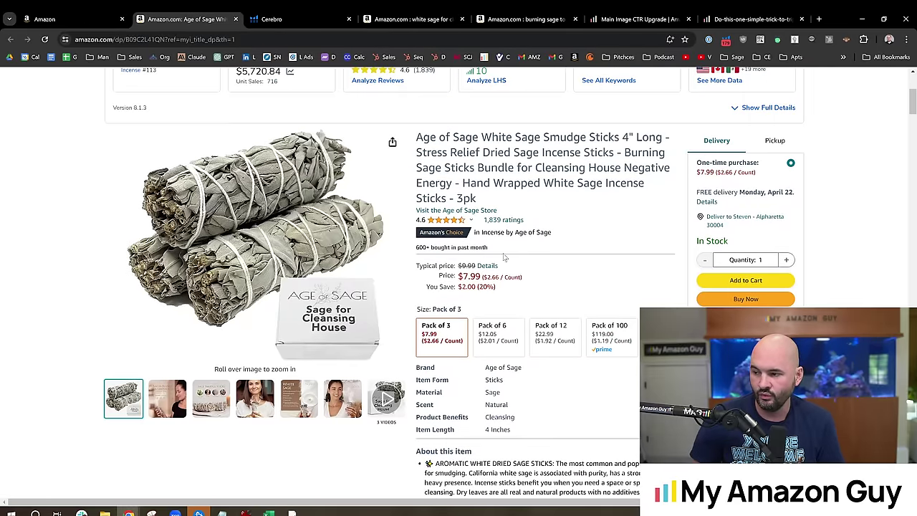
double_click(471, 276)
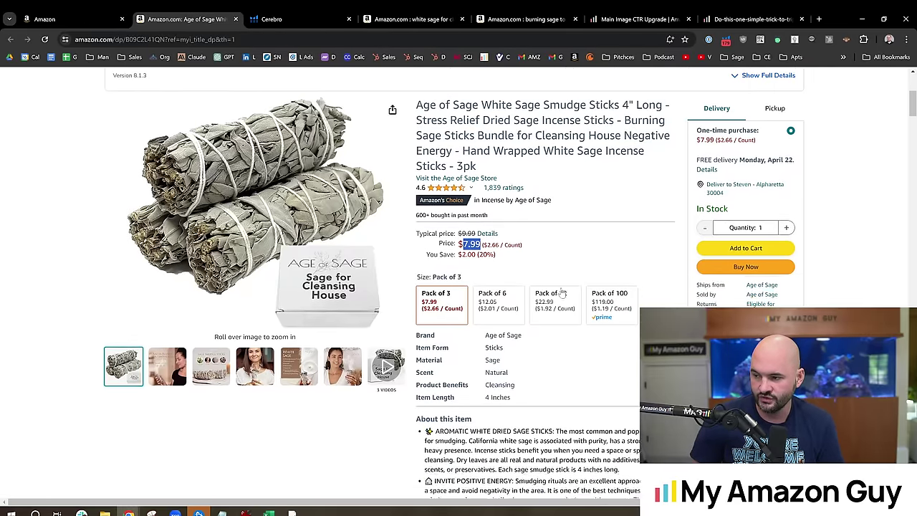
scroll(562, 293, "down", 6)
scroll(442, 195, "up", 6)
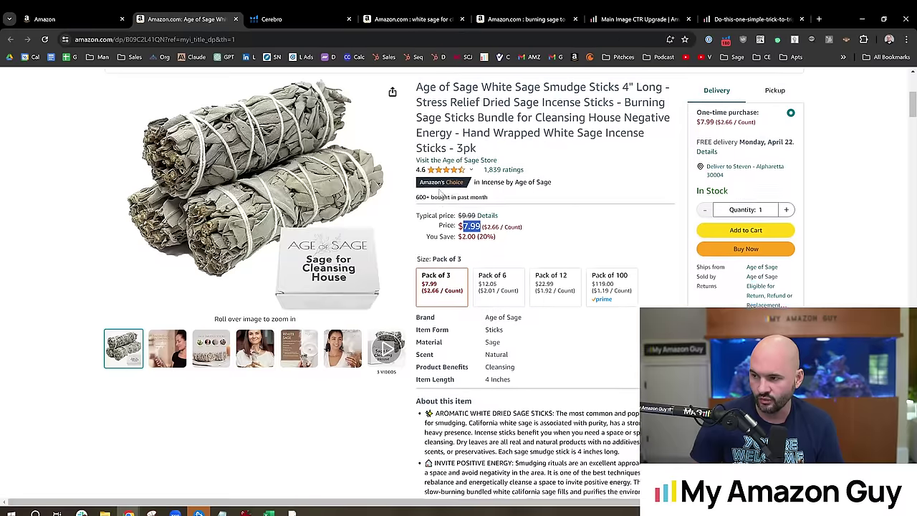
mouse_move(434, 177)
left_click_drag(416, 200, 485, 200)
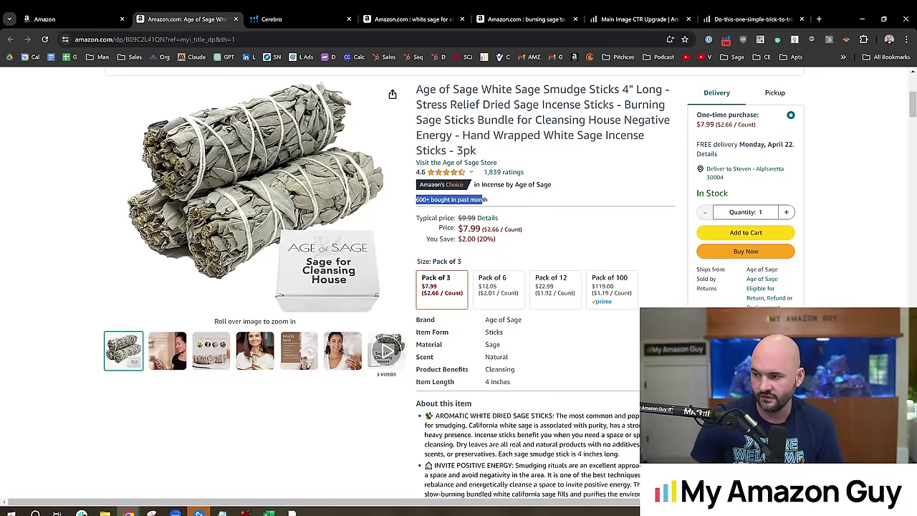
- Show the listing's Helium 10 price and sales rank chart for 1 Year and for All Time
scroll(537, 207, "down", 15)
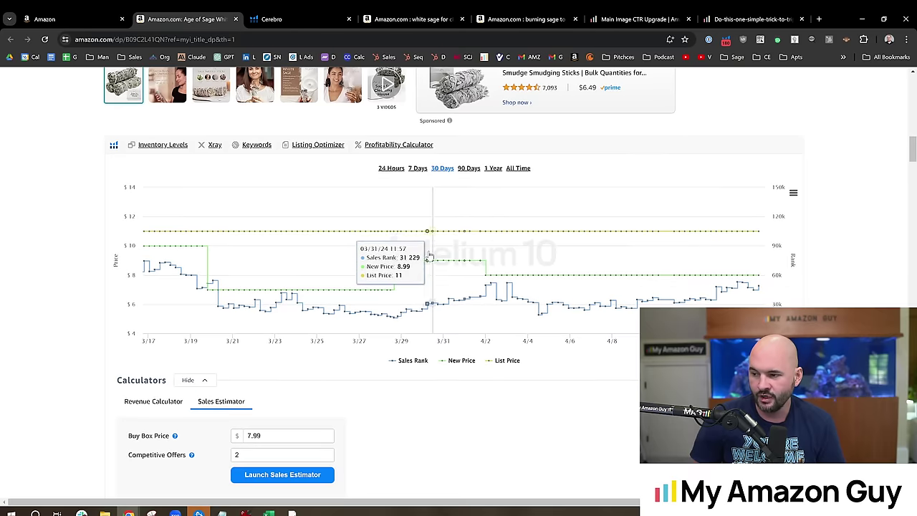
left_click(493, 169)
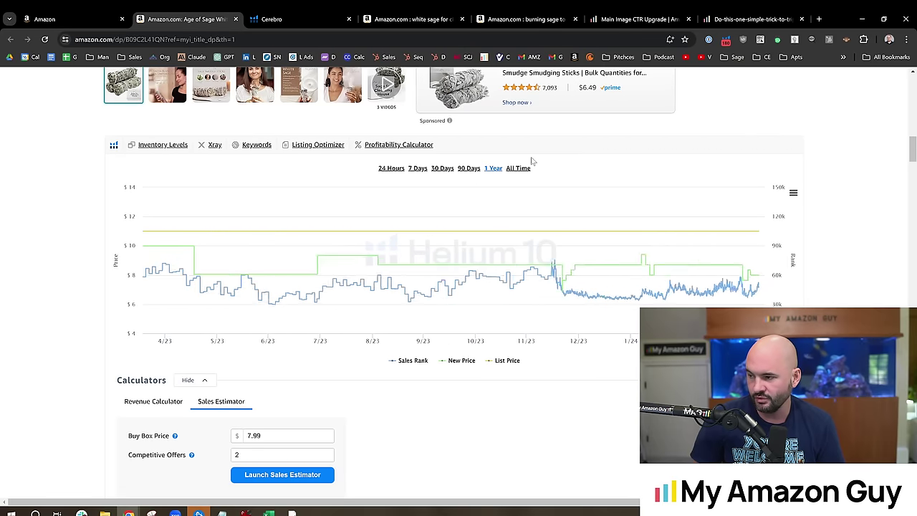
left_click(516, 170)
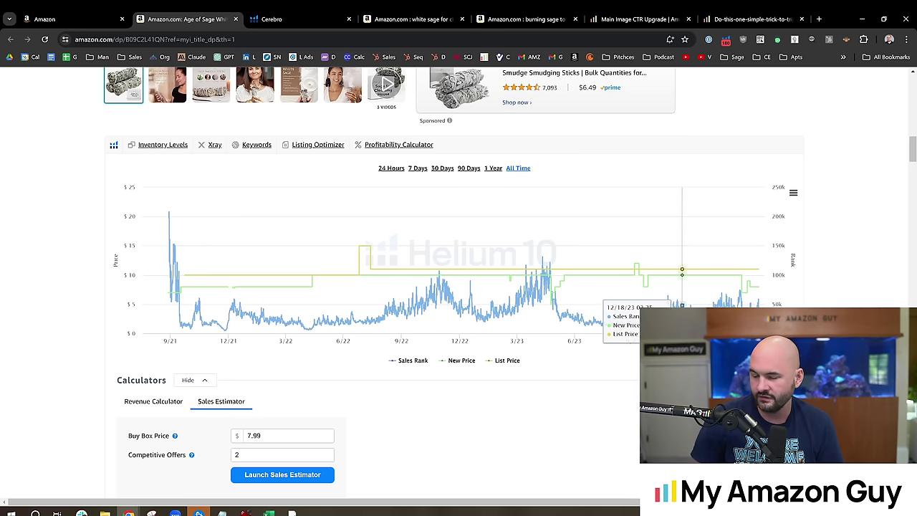
- Open the FBA product launch pricing strategy page at myamazonguy.com/price in a new tab
left_click(819, 19)
type("myamazonguy.com")
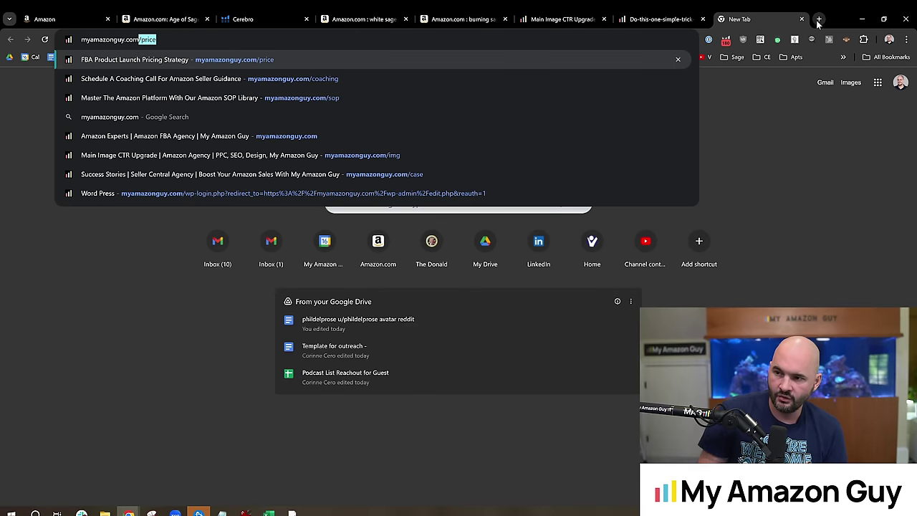
key("Return")
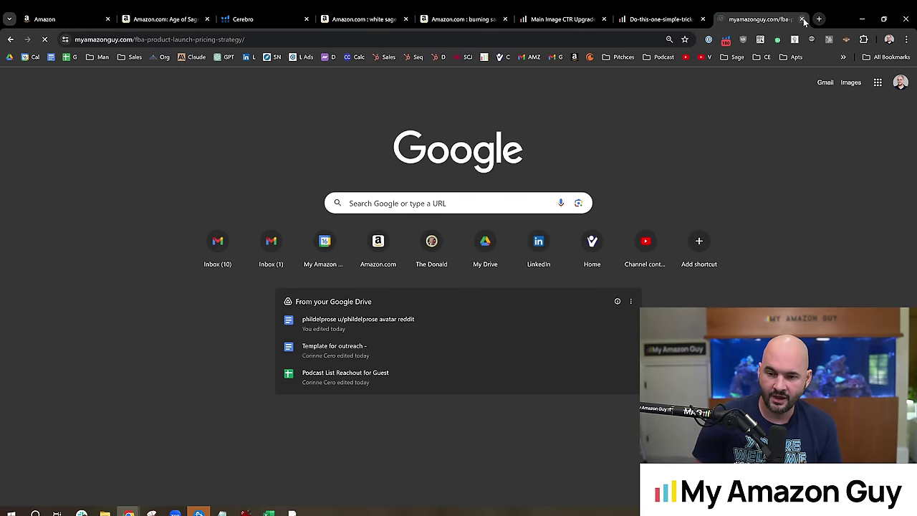
scroll(591, 293, "down", 1)
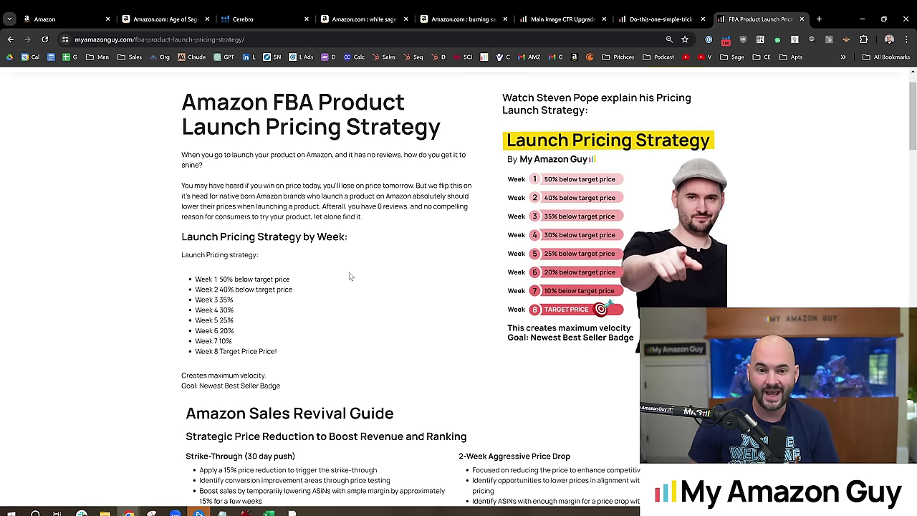
- Go back through the open Amazon search and Cerebro tabs to the Age of Sage listing's price history chart
left_click(459, 16)
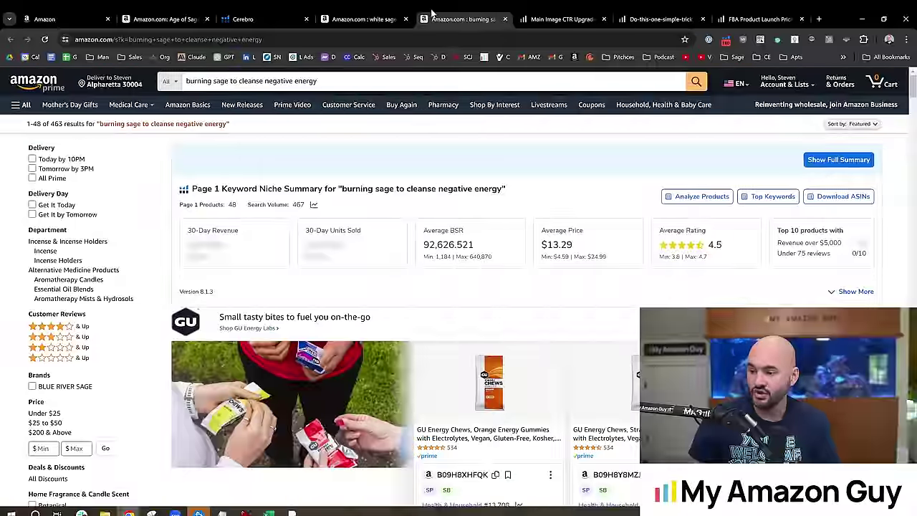
left_click(374, 15)
left_click(243, 18)
left_click(163, 18)
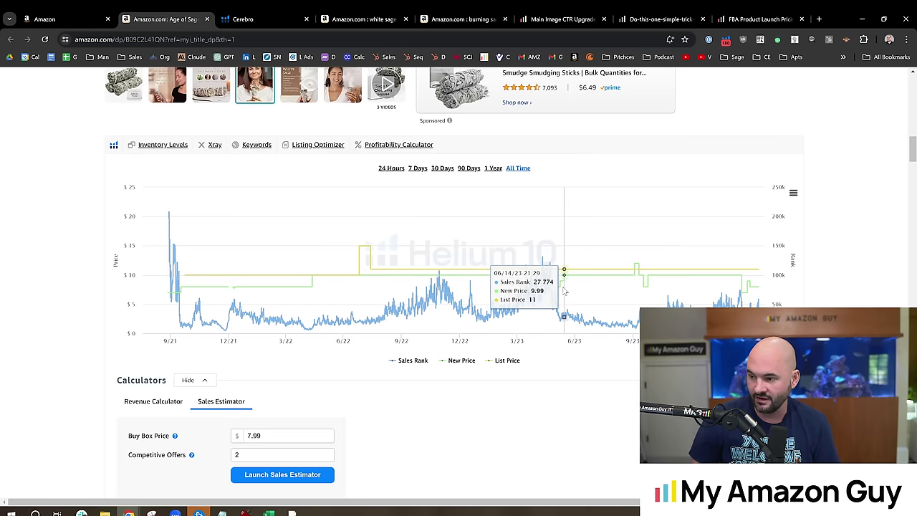
- Look over the weekly launch pricing plan and the pricing videos on the launch pricing strategy page
left_click(757, 14)
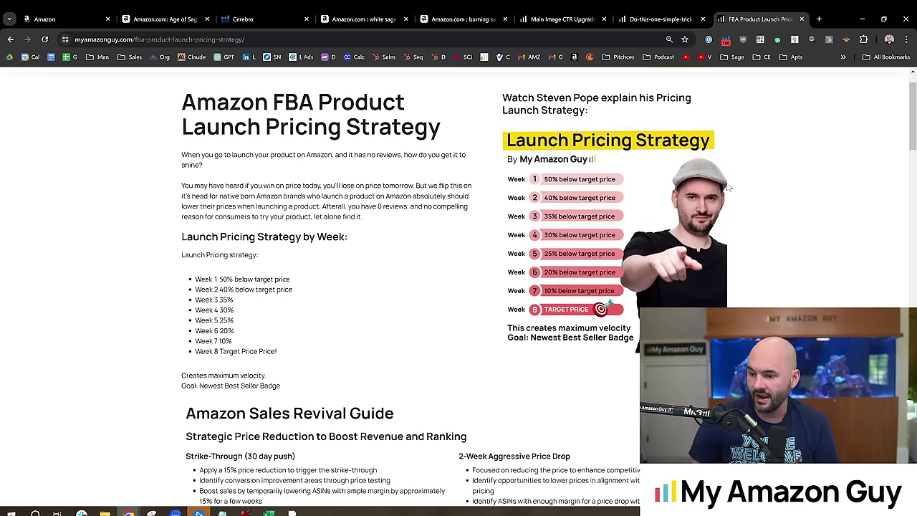
scroll(728, 186, "down", 8)
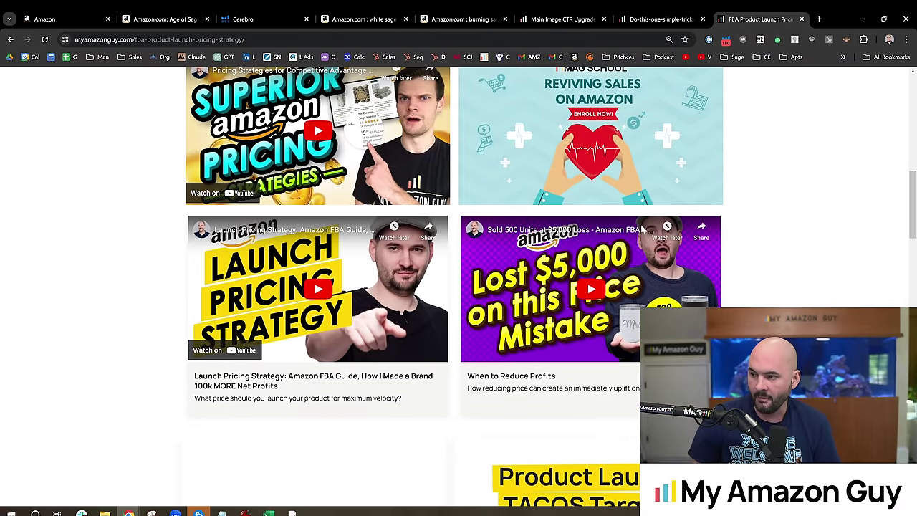
scroll(643, 228, "up", 1)
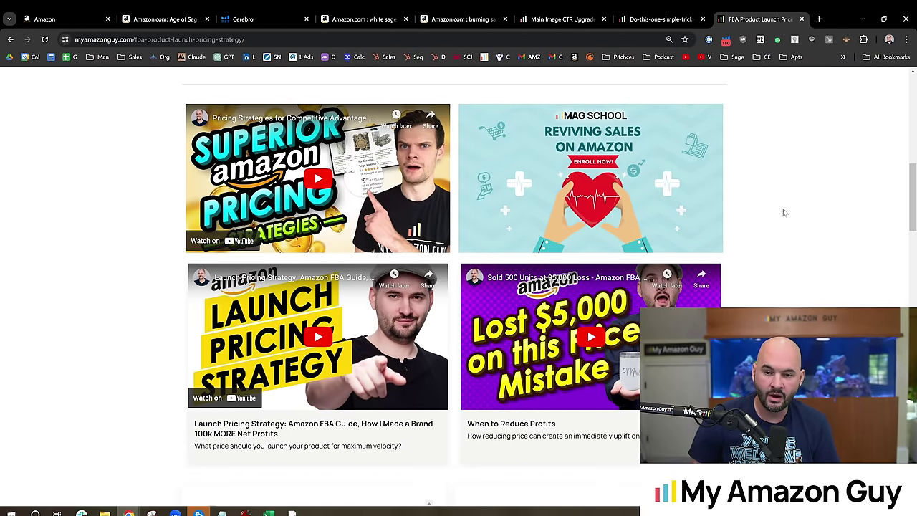
scroll(810, 236, "down", 2)
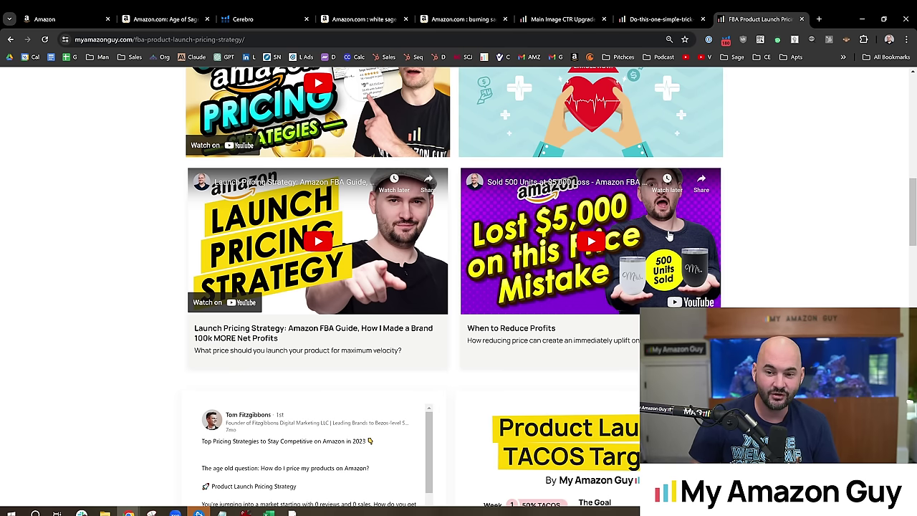
left_click_drag(913, 214, 914, 100)
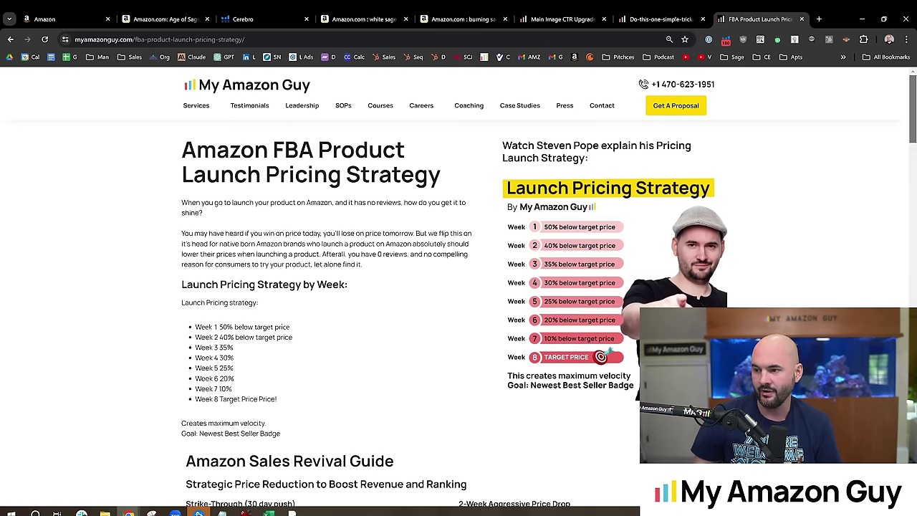
- Load the myamazonguy.com/main-image-ctr-upgrade page in the current tab
left_click(320, 40)
type("myamazonguy.com/")
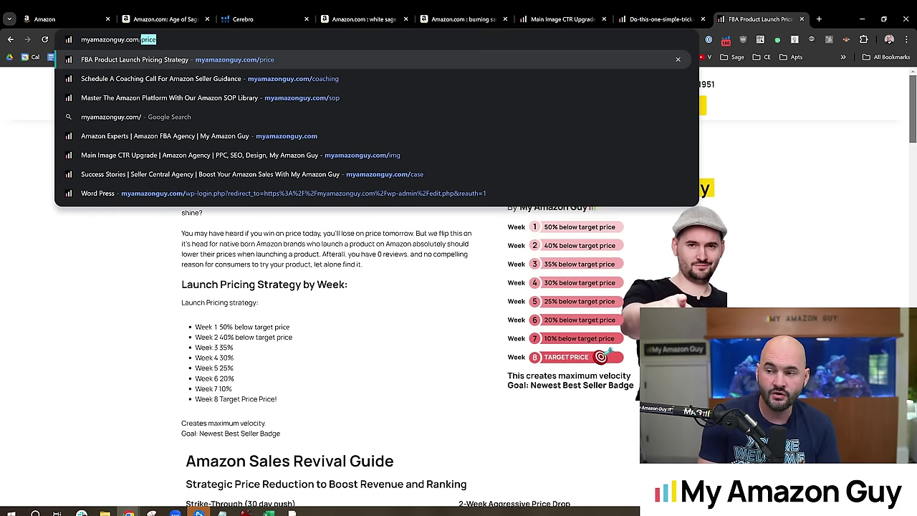
type("main-imag")
key("Return")
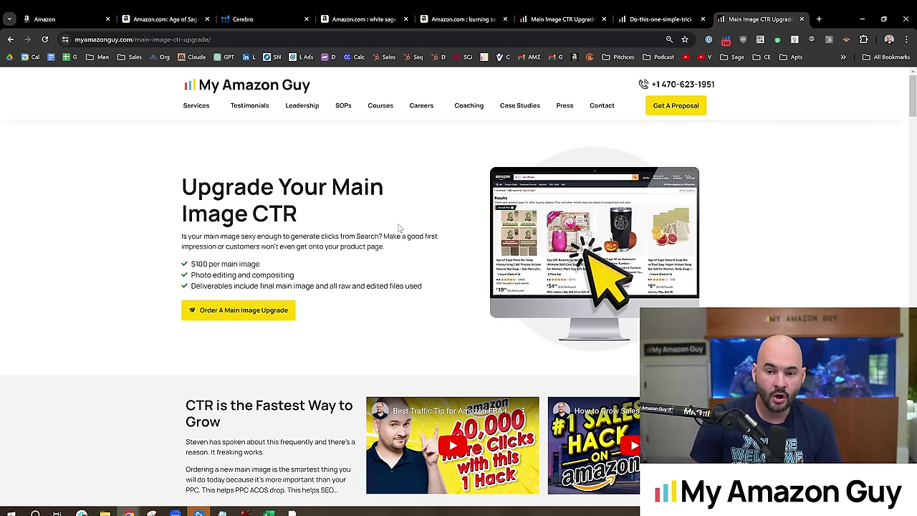
- Examine the main image upgrade offer, its before-and-after product examples and the main image optimization tips
scroll(380, 233, "down", 2)
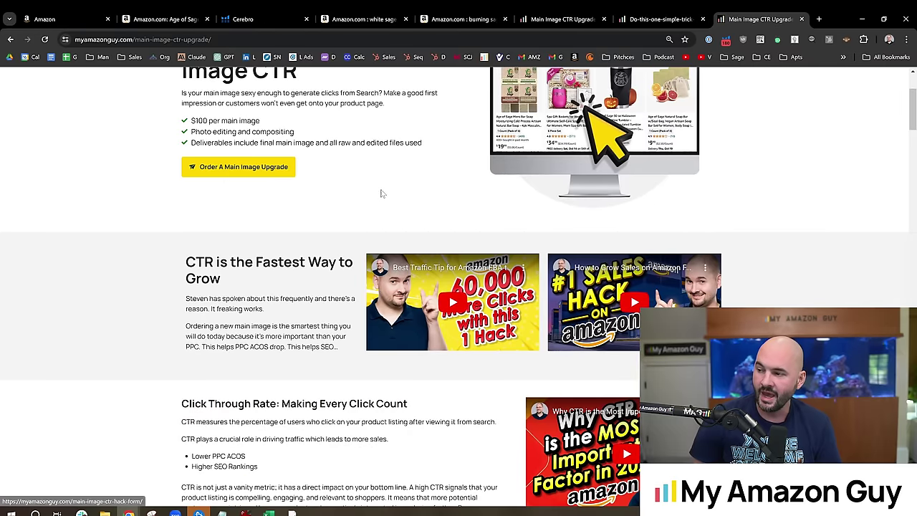
scroll(379, 193, "down", 3)
scroll(359, 293, "down", 10)
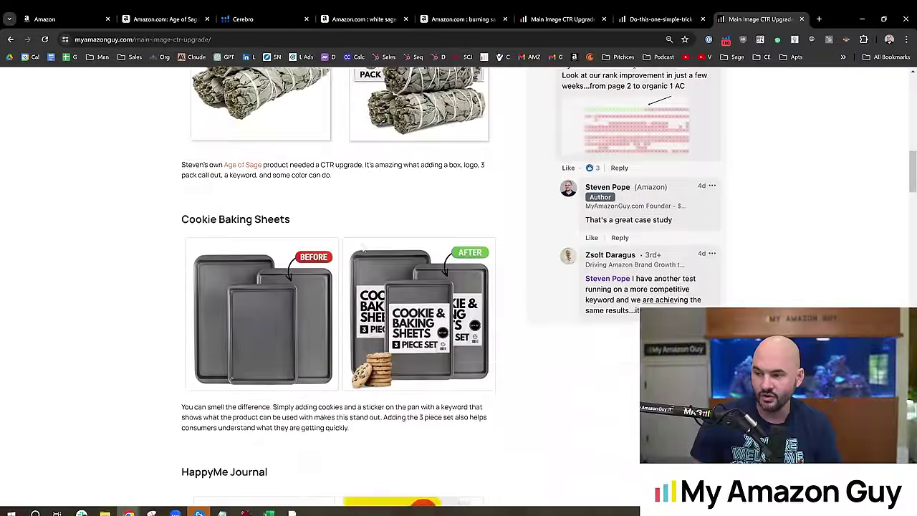
scroll(360, 293, "down", 15)
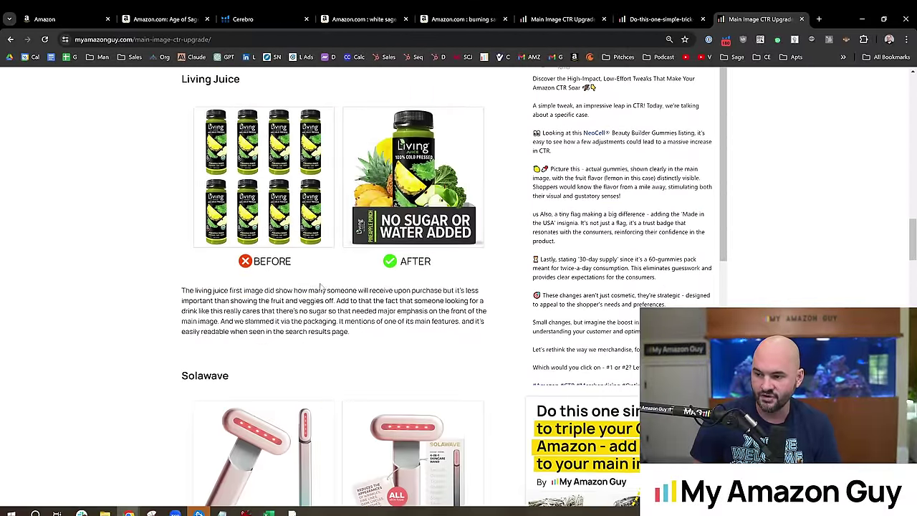
scroll(323, 286, "down", 5)
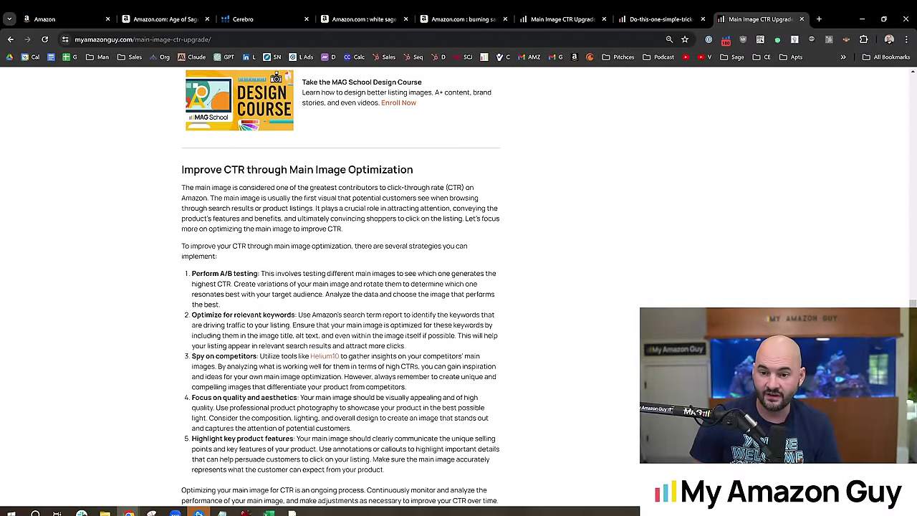
scroll(446, 157, "up", 5)
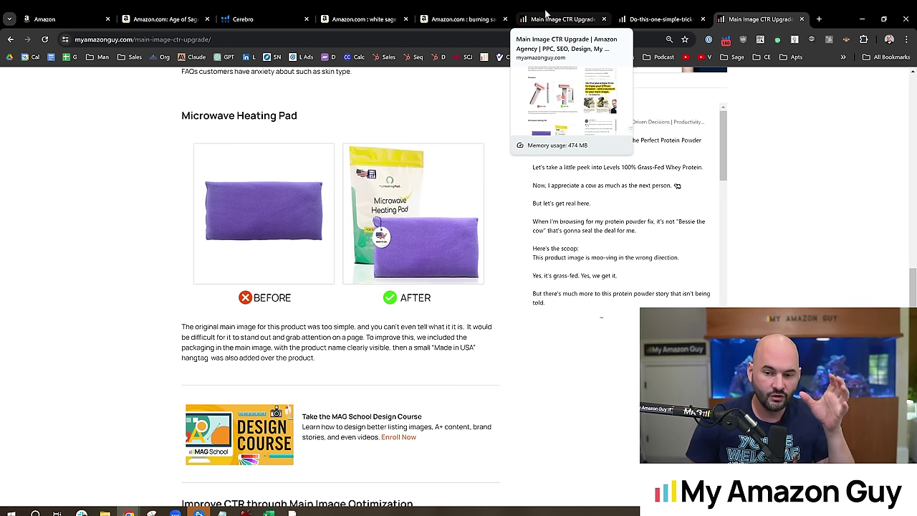
- Return to the Cerebro results and review the listing's keyword phrases alongside their search volume and keyword sales
mouse_move(568, 26)
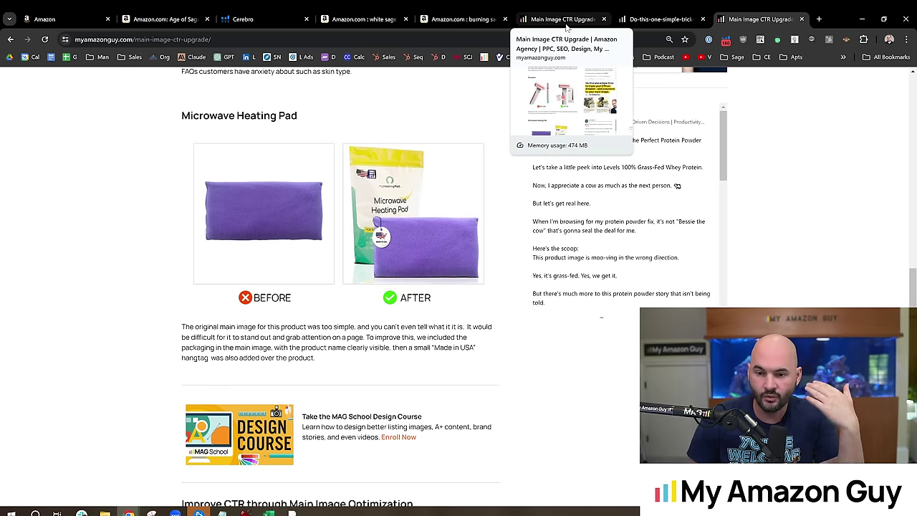
mouse_move(372, 13)
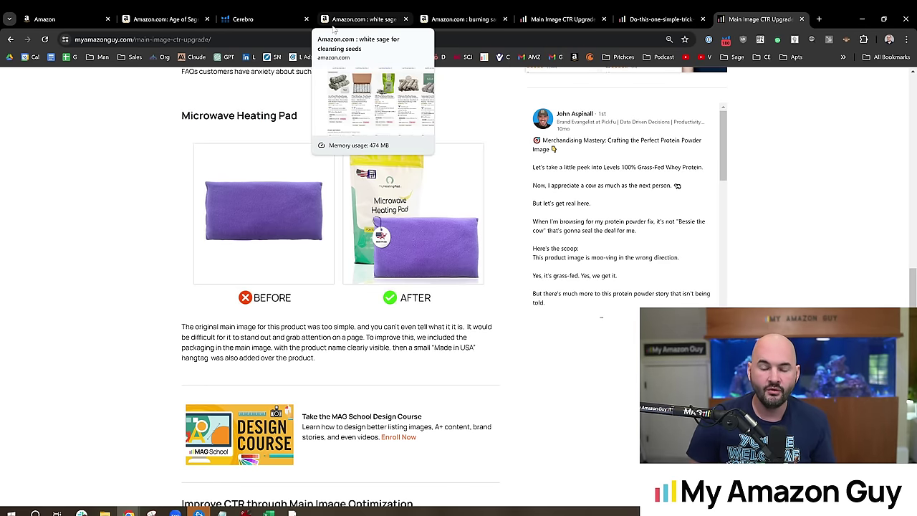
left_click(278, 17)
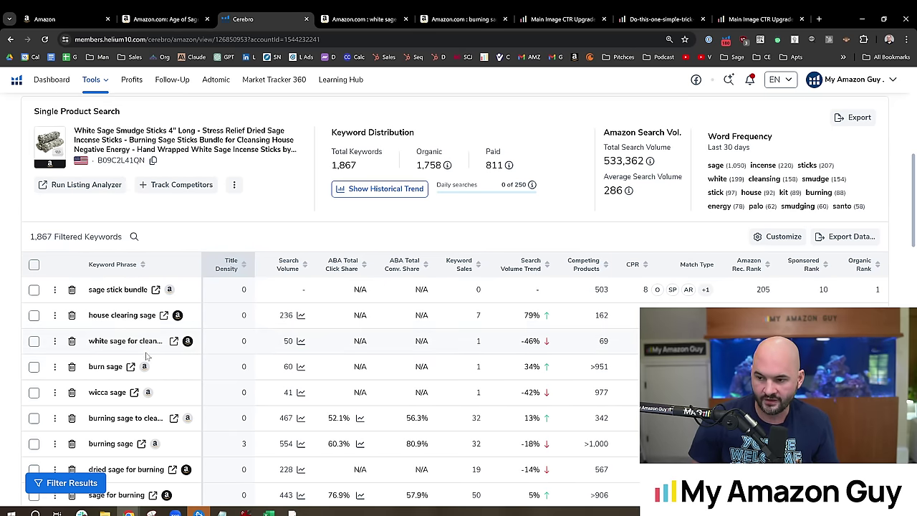
mouse_move(125, 341)
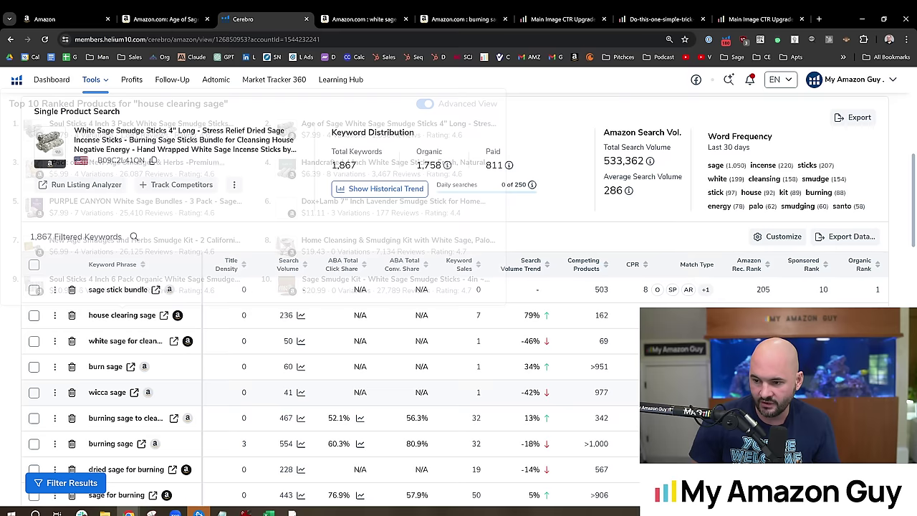
mouse_move(111, 418)
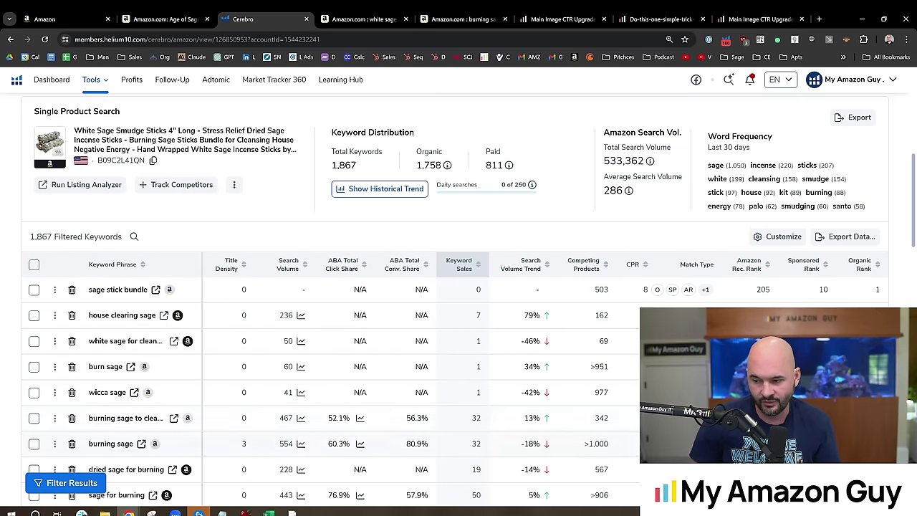
scroll(301, 430, "up", 1)
scroll(301, 430, "down", 2)
scroll(331, 394, "up", 2)
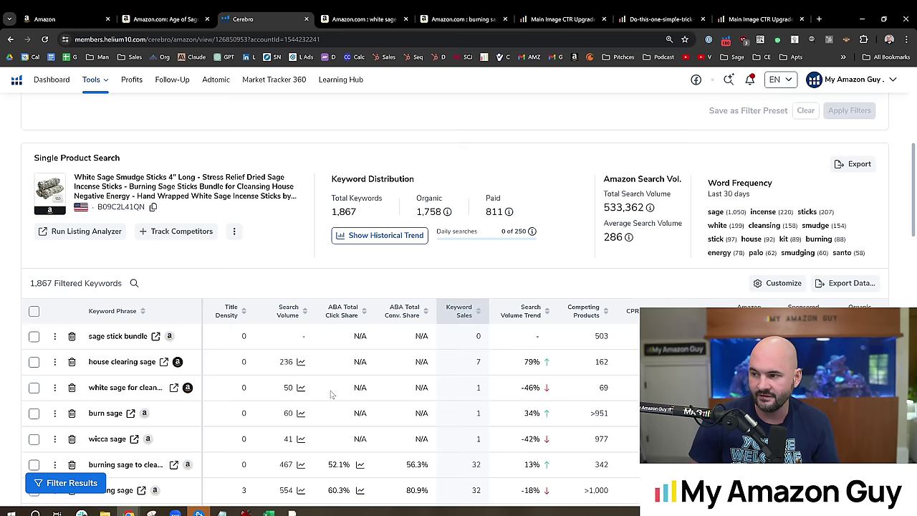
- Compare the listing's organic and paid keyword totals in the Cerebro keyword distribution, including the organic search breakdown
left_click_drag(417, 213, 446, 218)
mouse_move(446, 213)
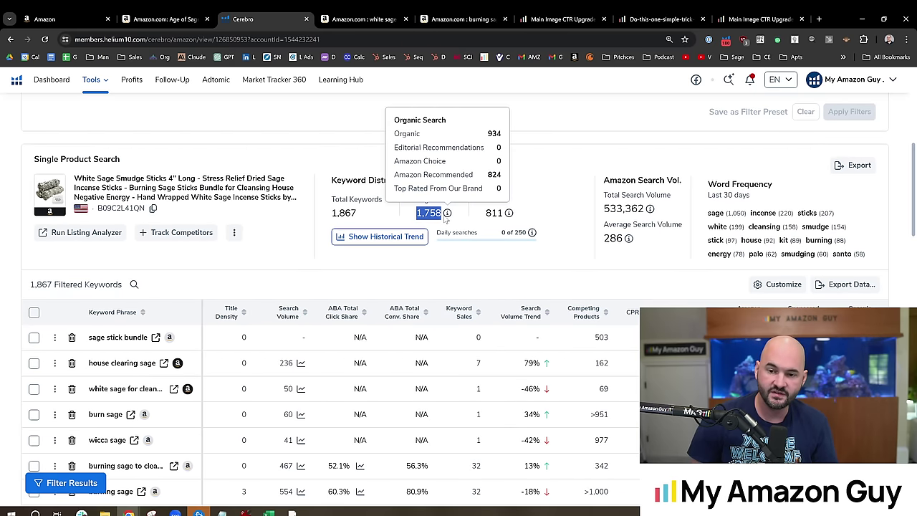
left_click(474, 281)
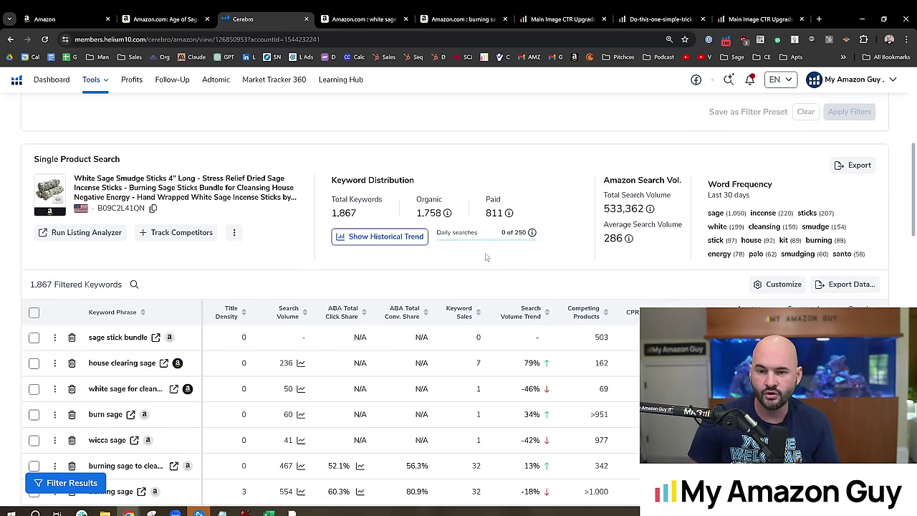
double_click(494, 213)
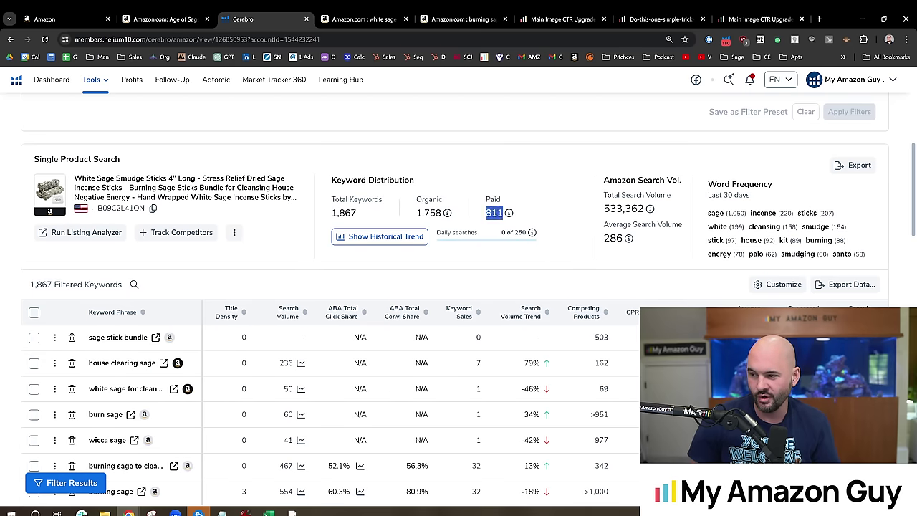
left_click_drag(417, 213, 450, 216)
left_click(471, 189)
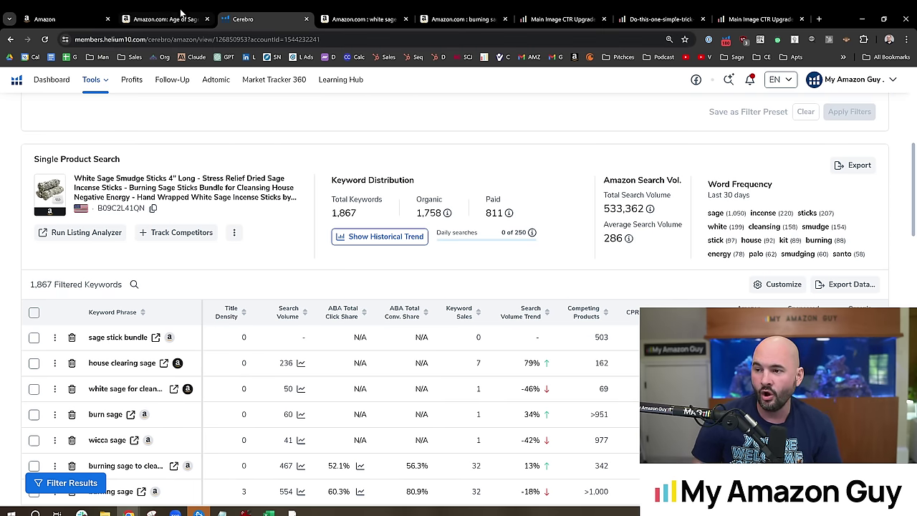
- Return to the Age of Sage listing and highlight "Bundle for Cleansing House Negative Energy" in the product title
left_click(160, 17)
scroll(634, 218, "up", 8)
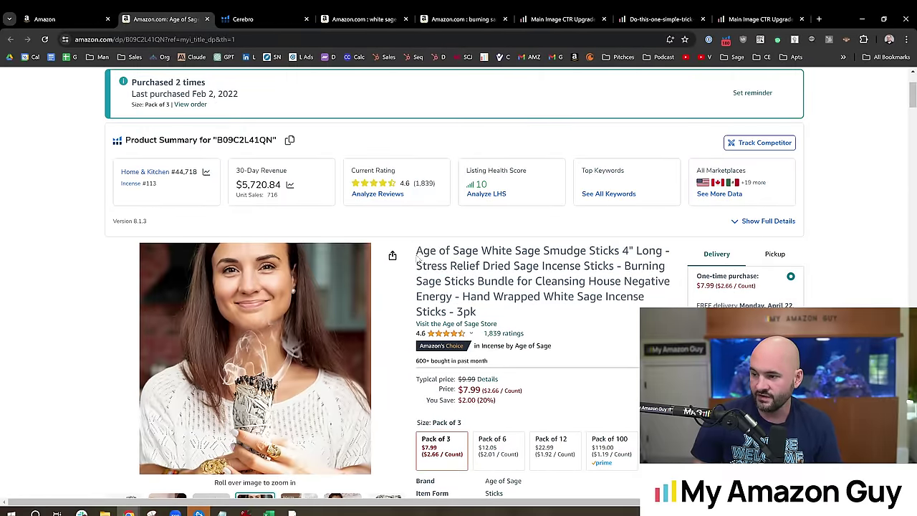
left_click_drag(417, 251, 523, 296)
scroll(524, 296, "down", 1)
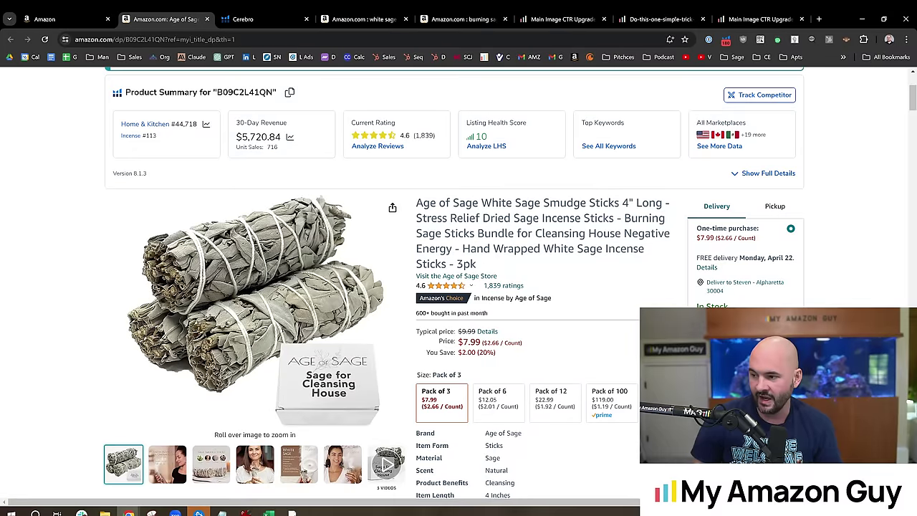
scroll(459, 280, "down", 1)
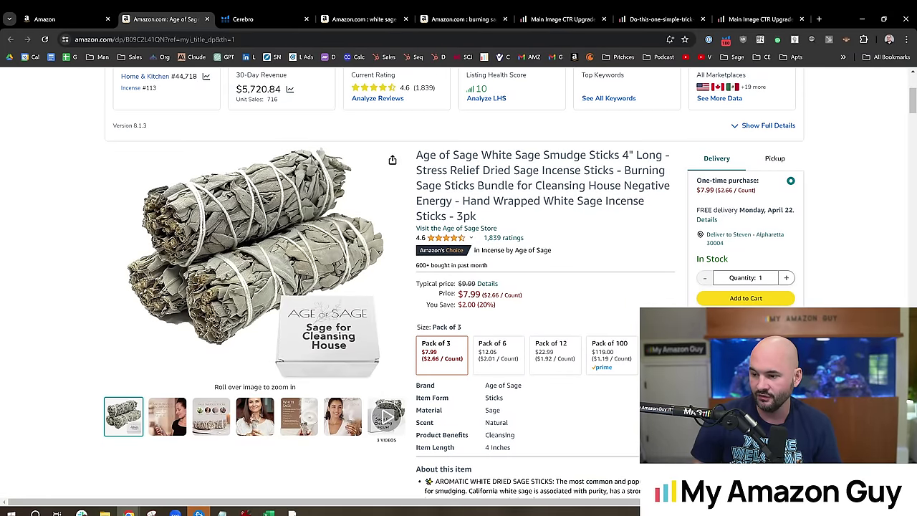
left_click_drag(416, 188, 478, 187)
left_click(454, 201)
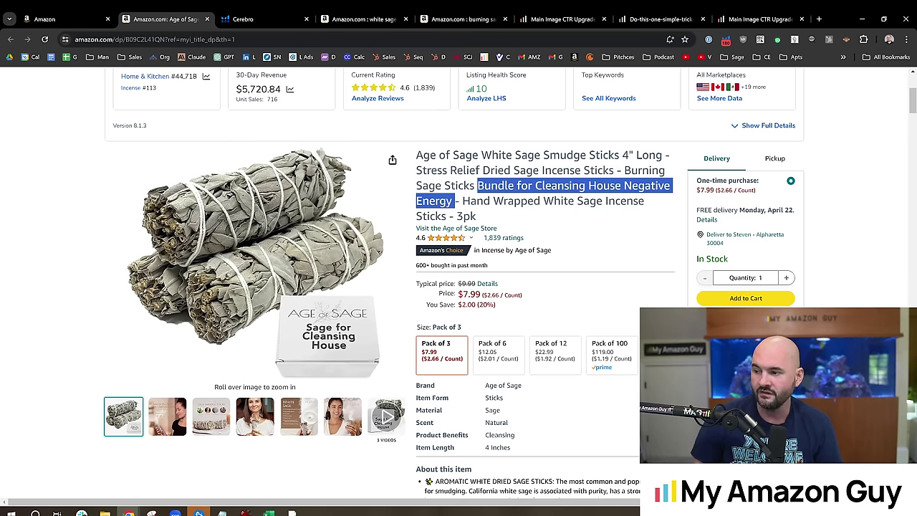
- Put the title phrase "Sage Sticks Bundle for Cleansing House Negative Energy" into the Amazon search field and shorten it to "Sage Sticks"
scroll(493, 223, "up", 3)
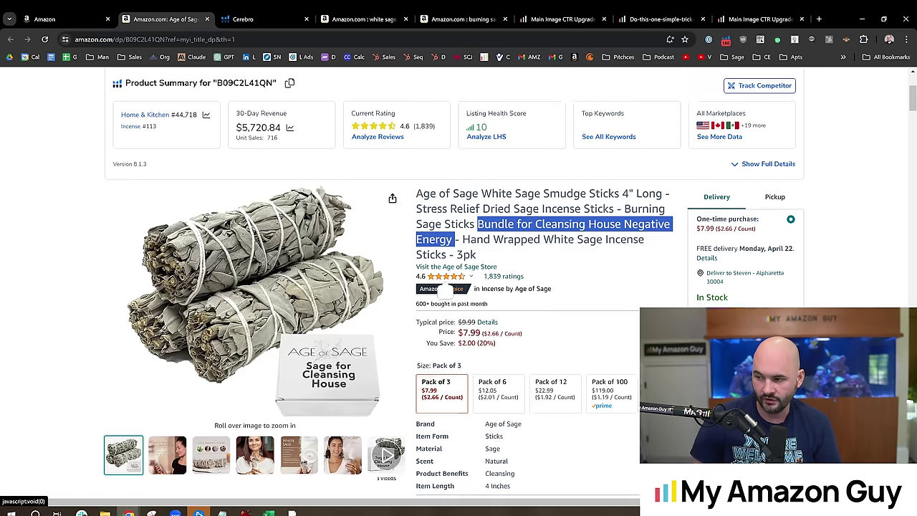
left_click(418, 378, "shift")
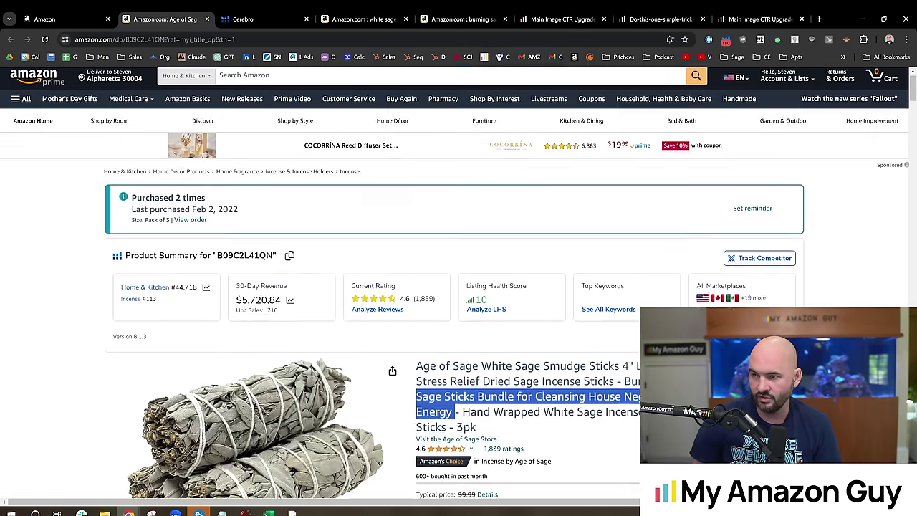
left_click(389, 326)
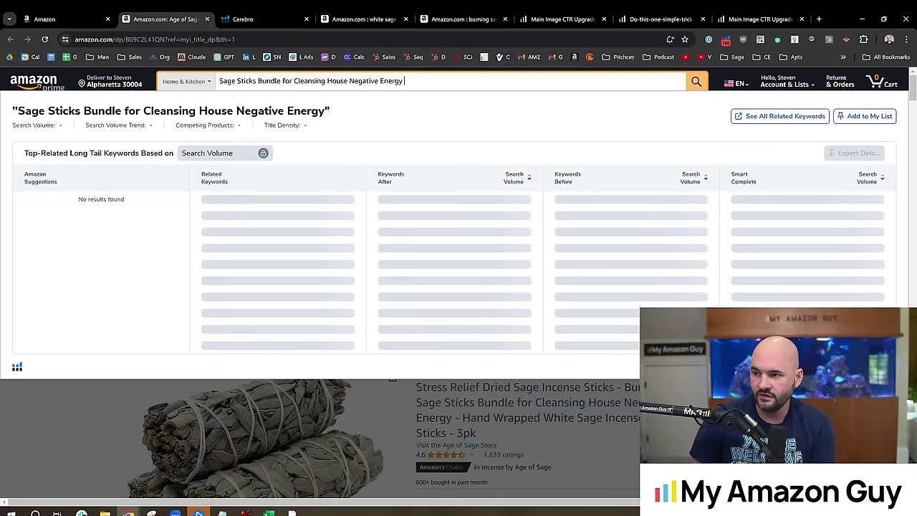
left_click_drag(256, 81, 406, 81)
key("BackSpace")
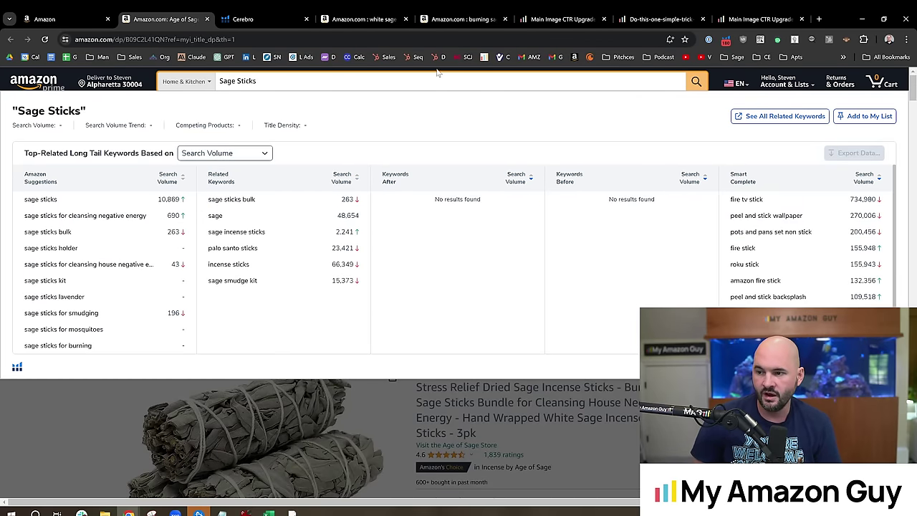
- Review the long tail keyword suggestions for "Sage Sticks" and the available ranking criteria, then close the overlay
mouse_move(101, 220)
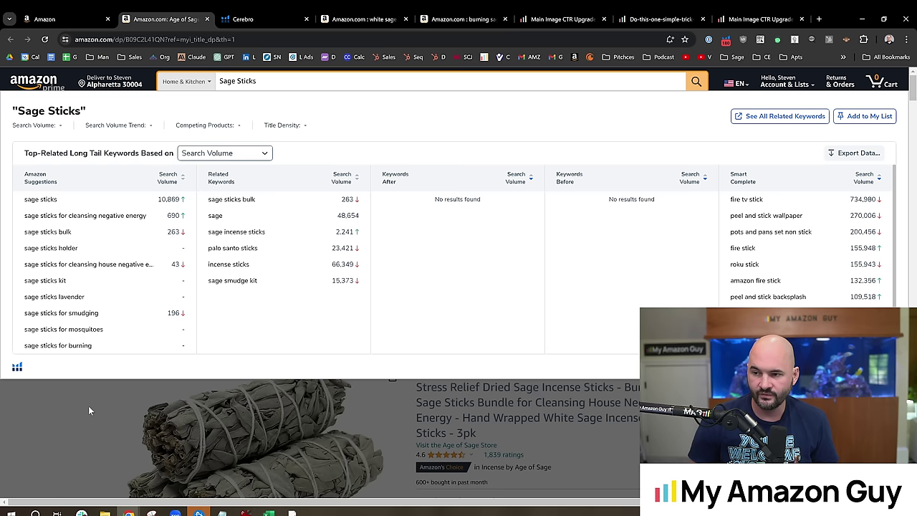
left_click(255, 154)
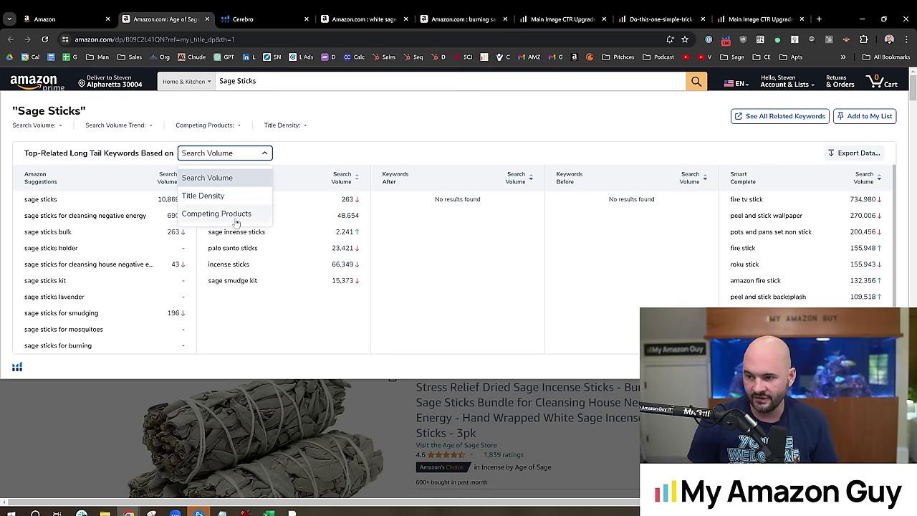
key("Escape")
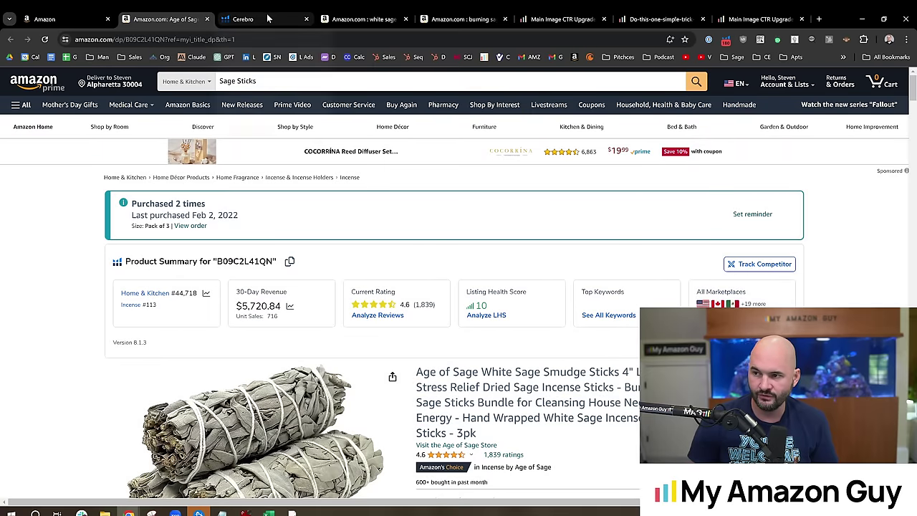
- Highlight the full Age of Sage product title to point out its keywords, and clear the selection
scroll(459, 336, "down", 3)
left_click_drag(429, 181, 504, 248)
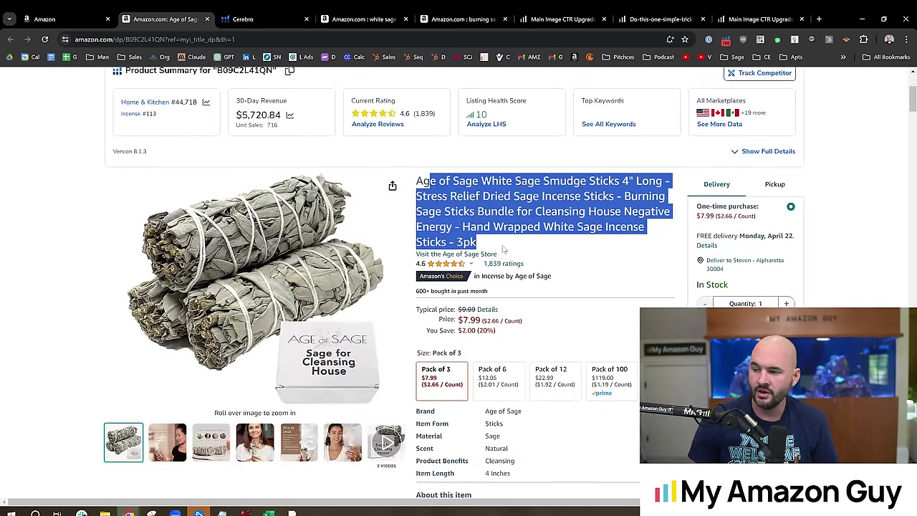
left_click(504, 249)
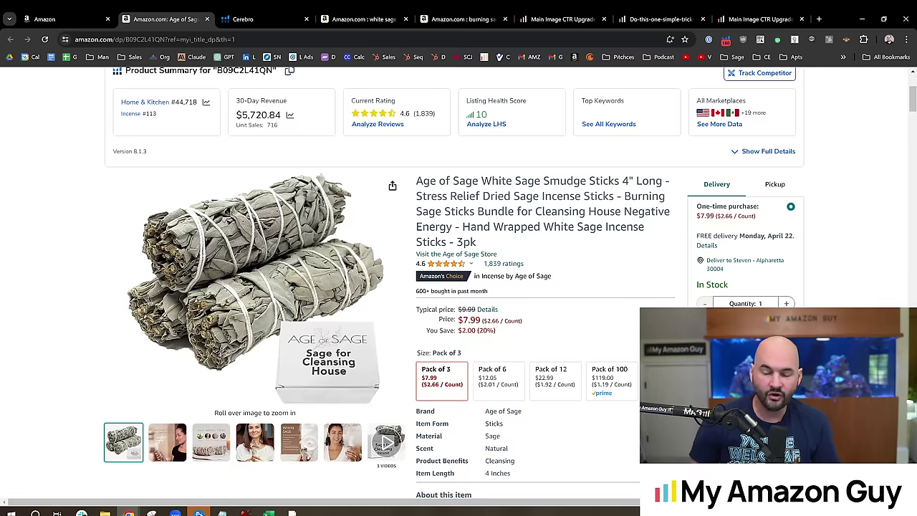
- Highlight all the "About this item" bullet points on the listing to review their keyword content, and clear the selection
scroll(501, 286, "down", 5)
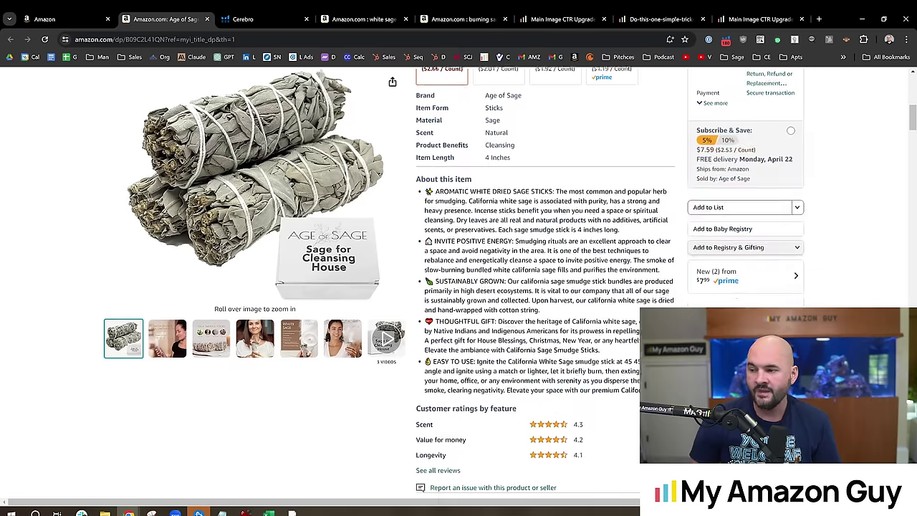
left_click_drag(435, 173, 640, 371)
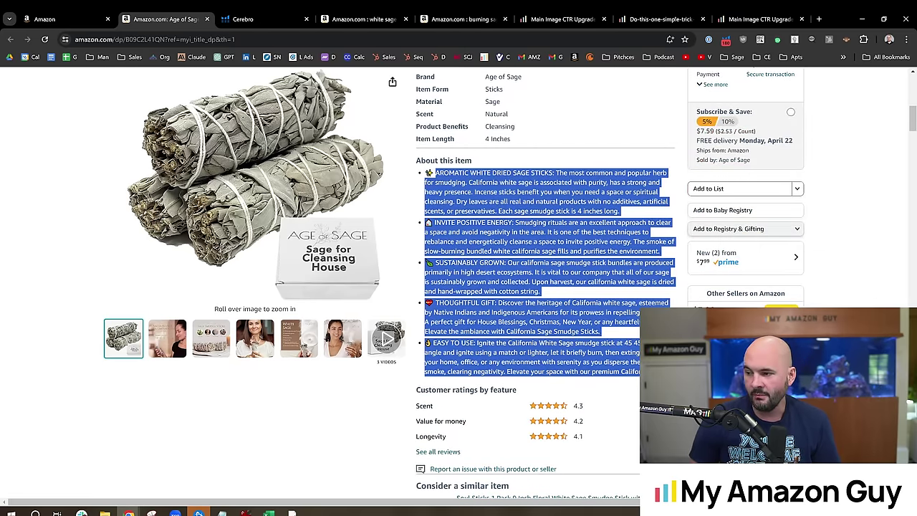
left_click(552, 293)
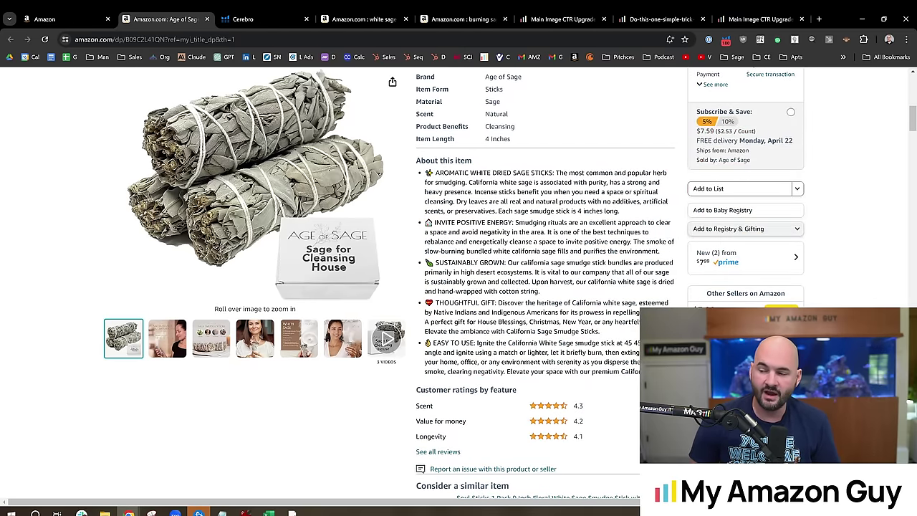
mouse_move(279, 129)
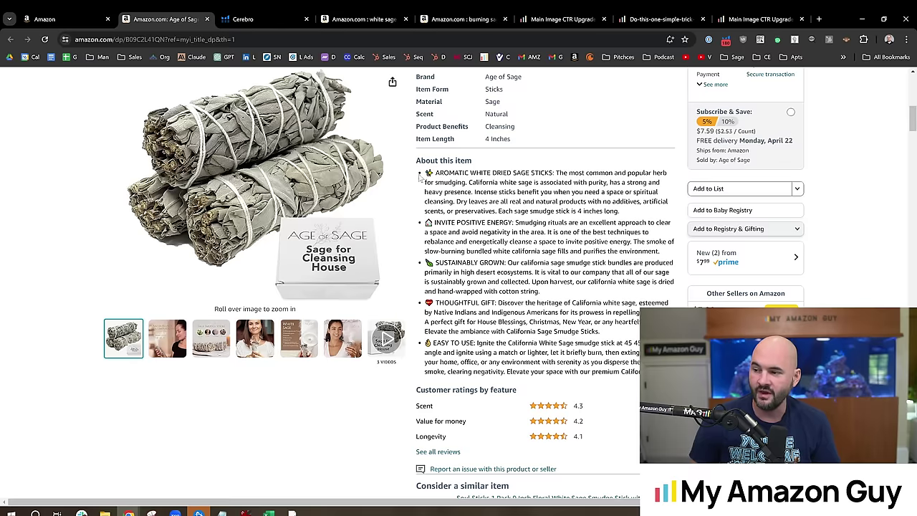
left_click_drag(422, 176, 517, 393)
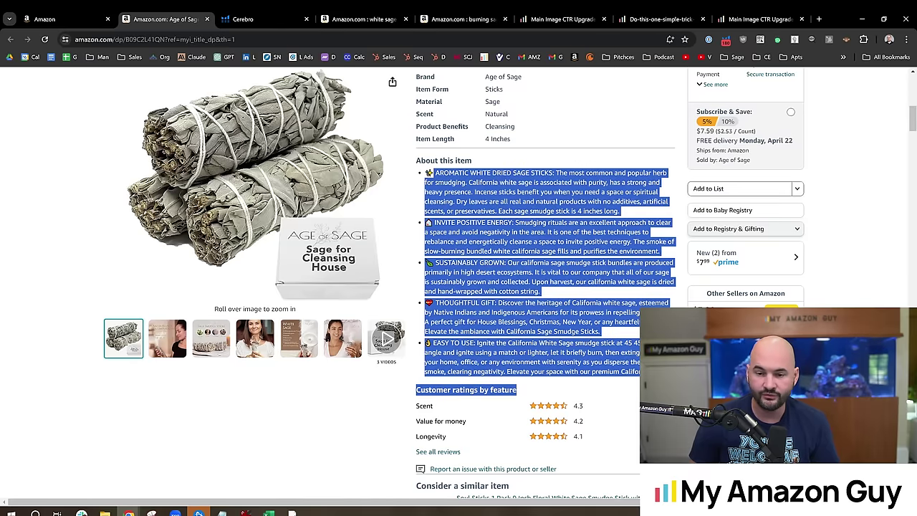
left_click(518, 393)
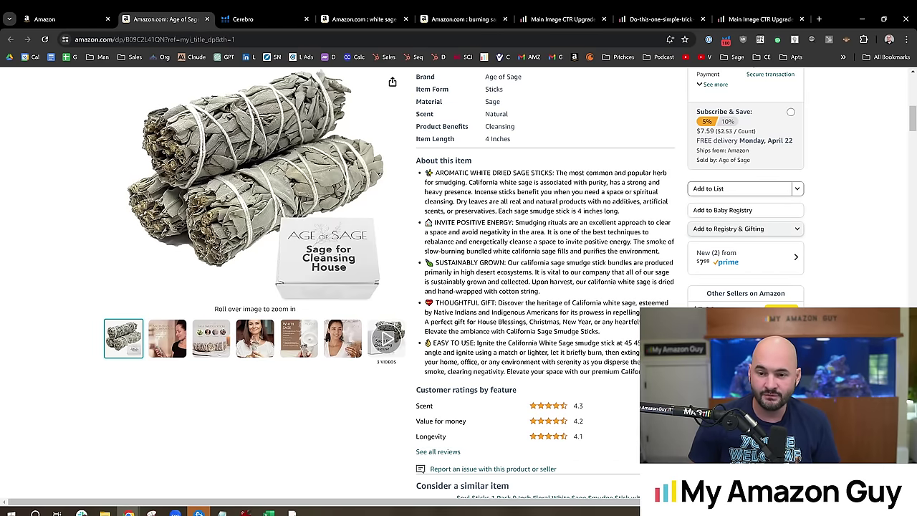
- Preview the secondary product images in the listing gallery, ending on the "Salvia Blanca para Limpiar Casa" image
scroll(913, 123, "down", 1)
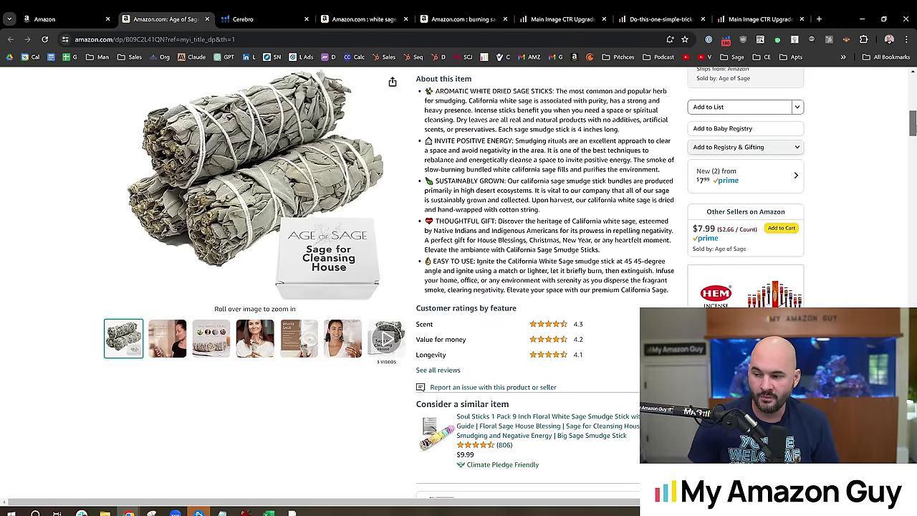
scroll(913, 123, "down", 1)
scroll(913, 124, "up", 2)
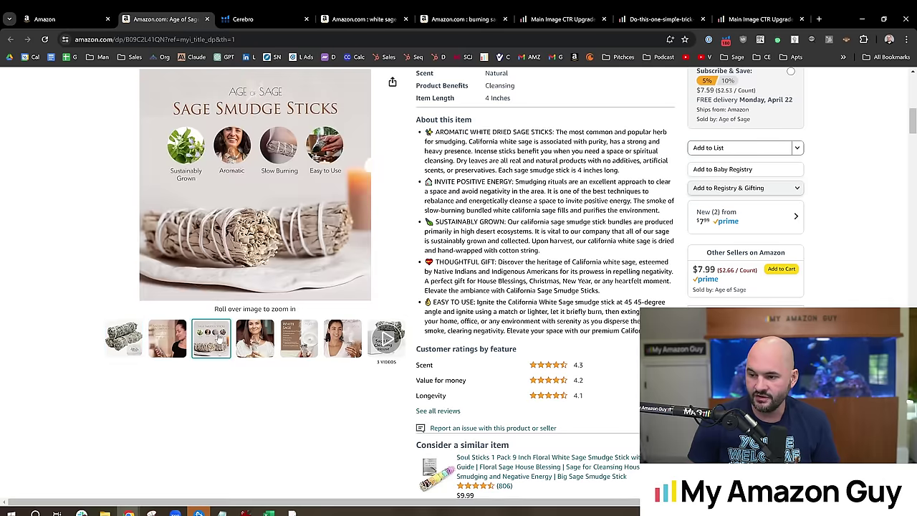
mouse_move(304, 347)
mouse_move(168, 337)
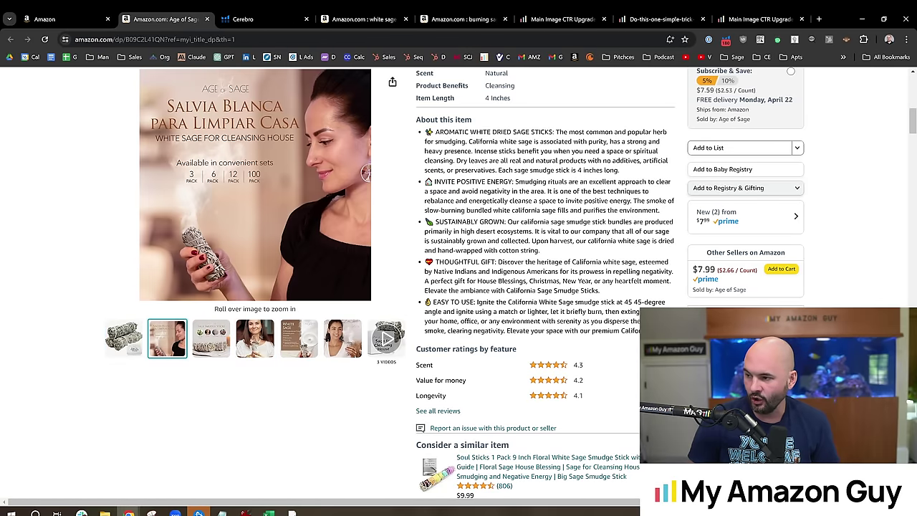
- Inspect the alt text of the images in the "From the brand" section with Image Alt Text Viewer
left_click_drag(912, 120, 912, 207)
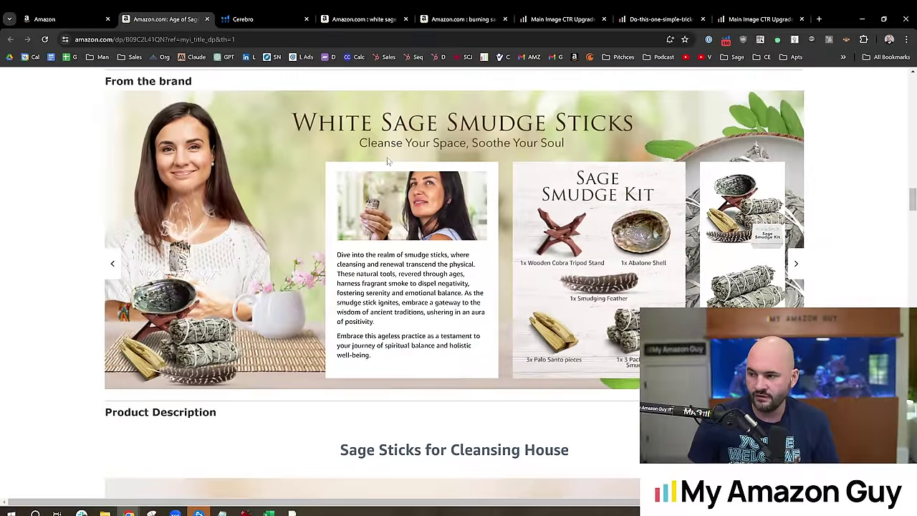
left_click(812, 39)
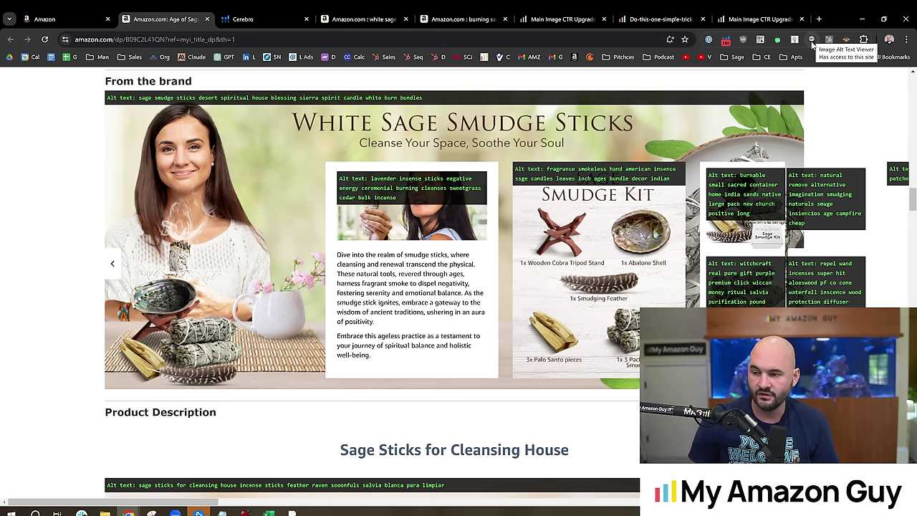
left_click(812, 41)
- View the listing's page source, return to the product page and turn off the image alt text overlays
right_click(79, 172)
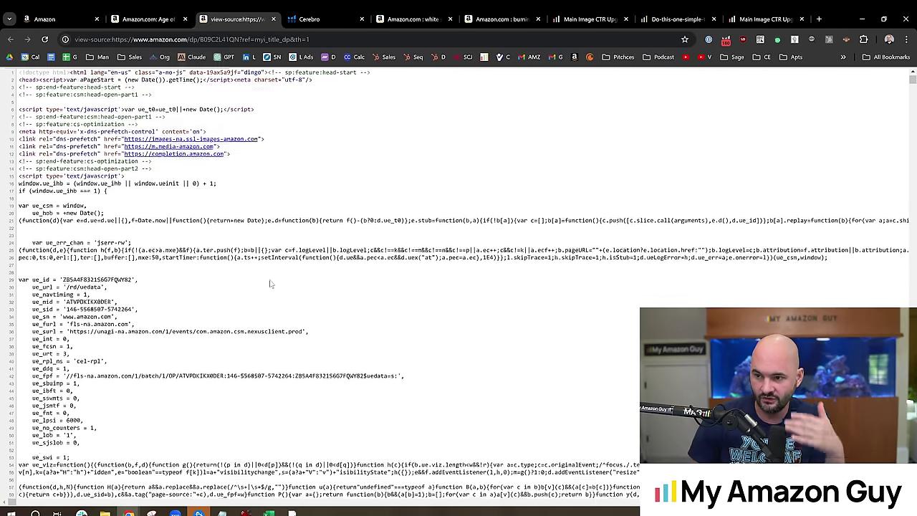
scroll(271, 284, "down", 1)
left_click(148, 18)
left_click(812, 39)
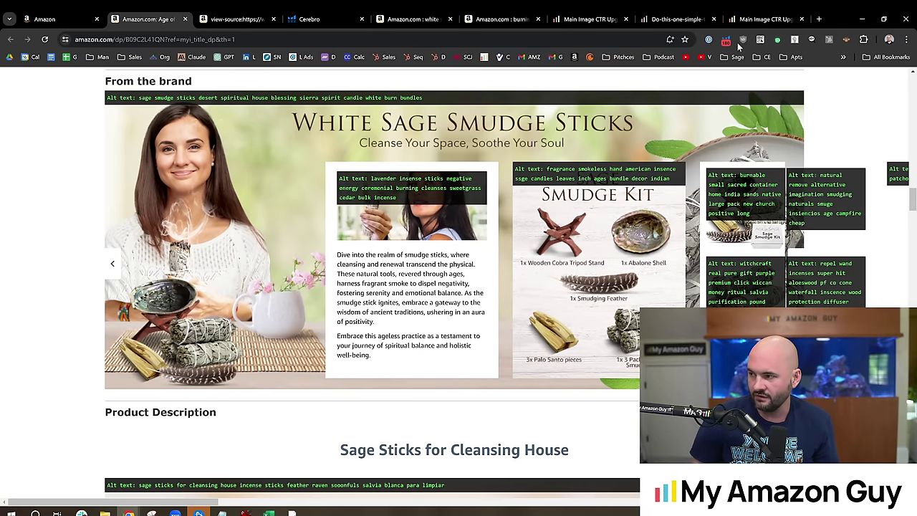
left_click(812, 38)
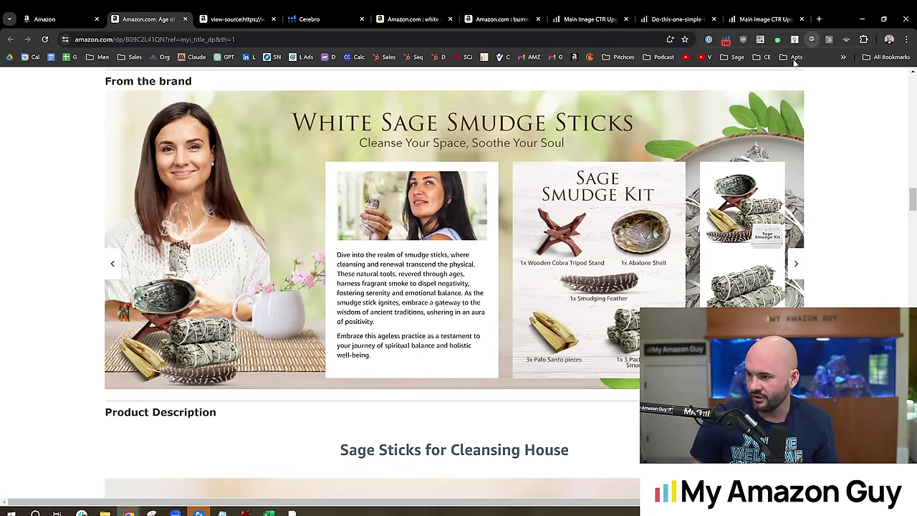
- Browse the "From the brand" carousel through to its last cards and return to its first cards
left_click(796, 264)
left_click(796, 264)
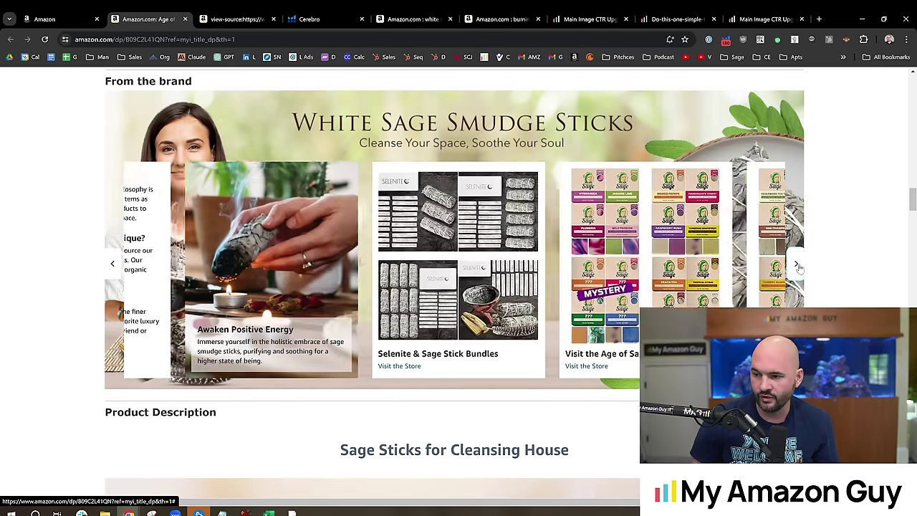
left_click(796, 264)
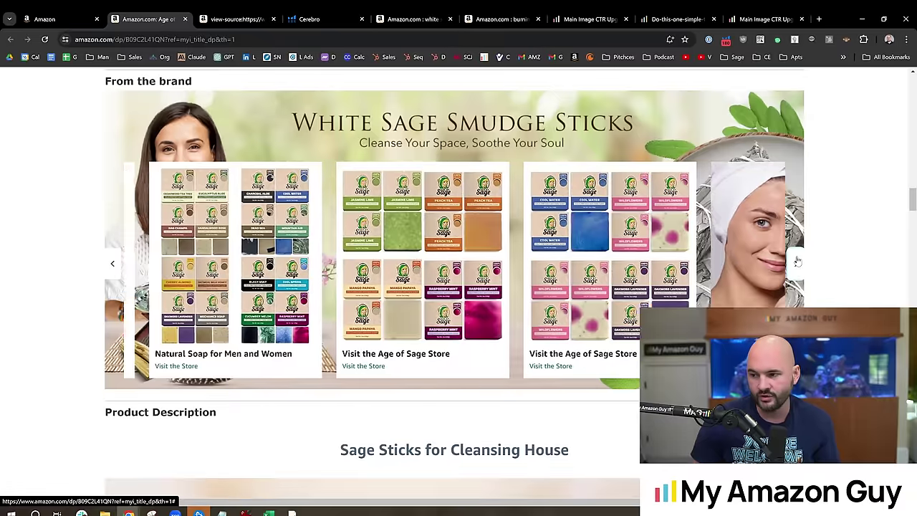
left_click(796, 264)
left_click(797, 264)
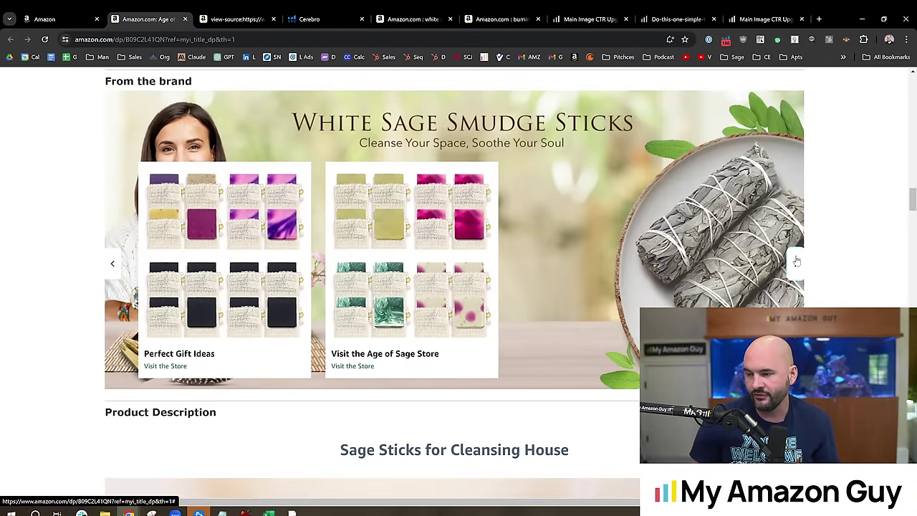
left_click(114, 263)
left_click(114, 264)
left_click(115, 264)
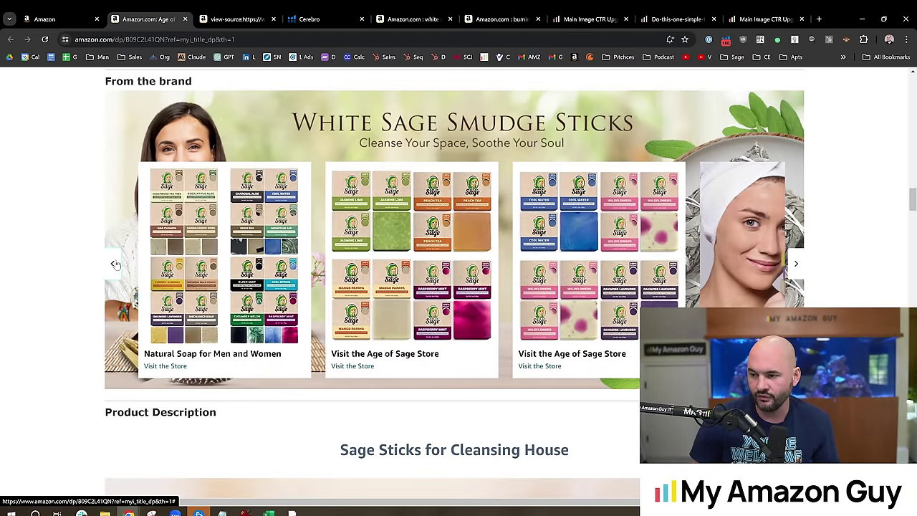
left_click(115, 264)
left_click(114, 264)
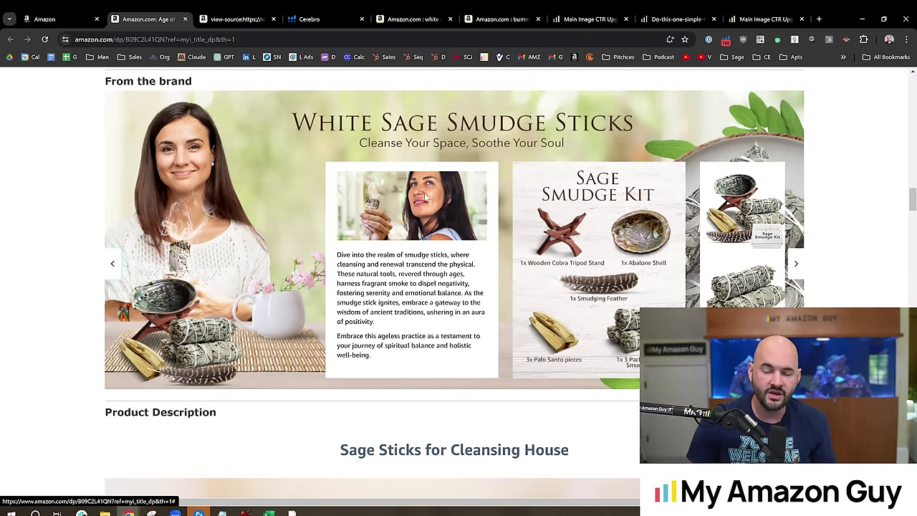
- Inspect the alt text of the Product Description images with Image Alt Text Viewer, and turn the overlays off
scroll(272, 235, "down", 2)
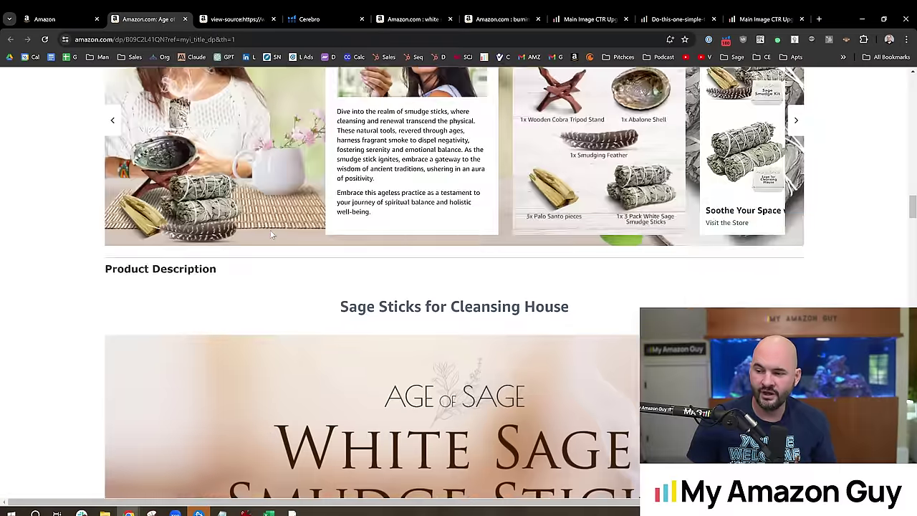
scroll(271, 235, "down", 3)
left_click(814, 40)
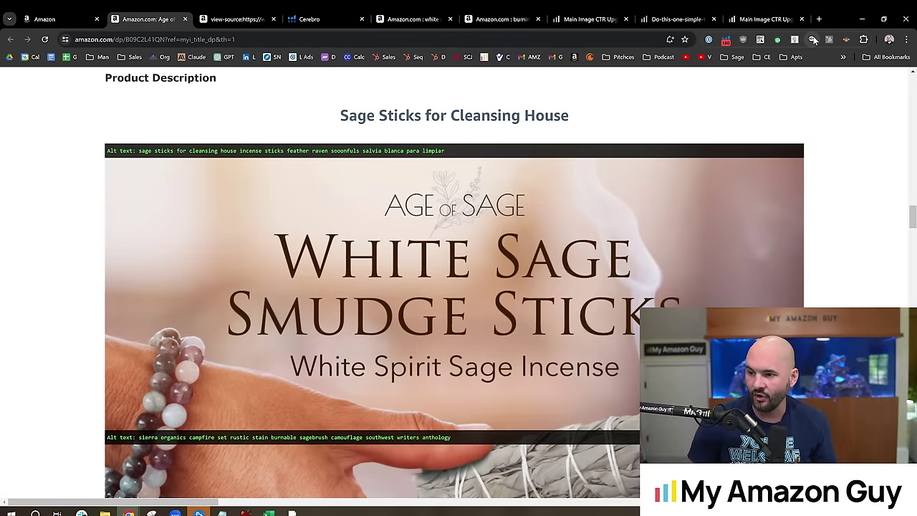
scroll(316, 323, "down", 10)
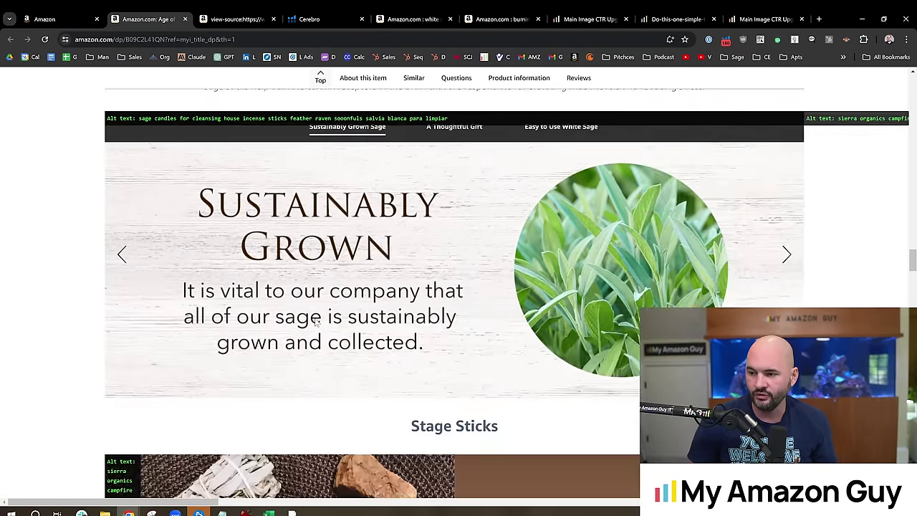
scroll(316, 324, "down", 5)
left_click(812, 39)
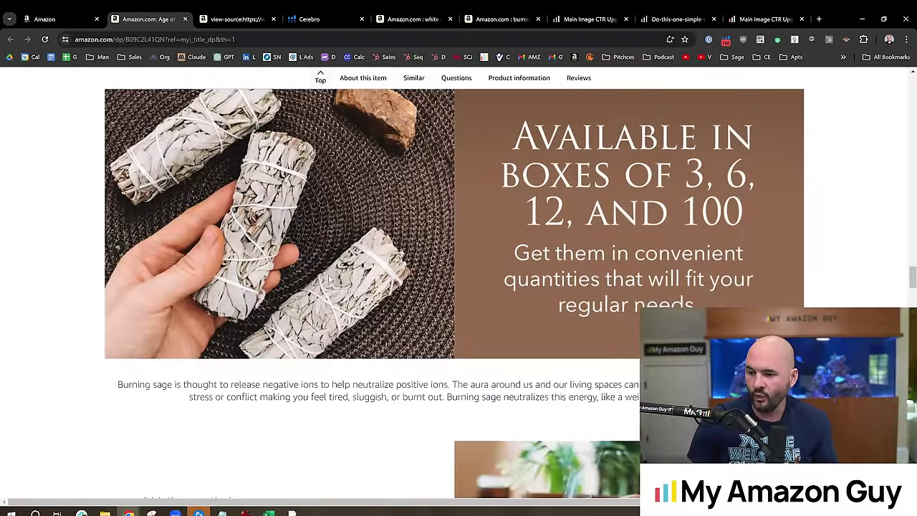
- Examine the "Available in boxes of 3, 6, 12, and 100" image and check its text for selectability
scroll(328, 278, "down", 5)
scroll(397, 257, "up", 4)
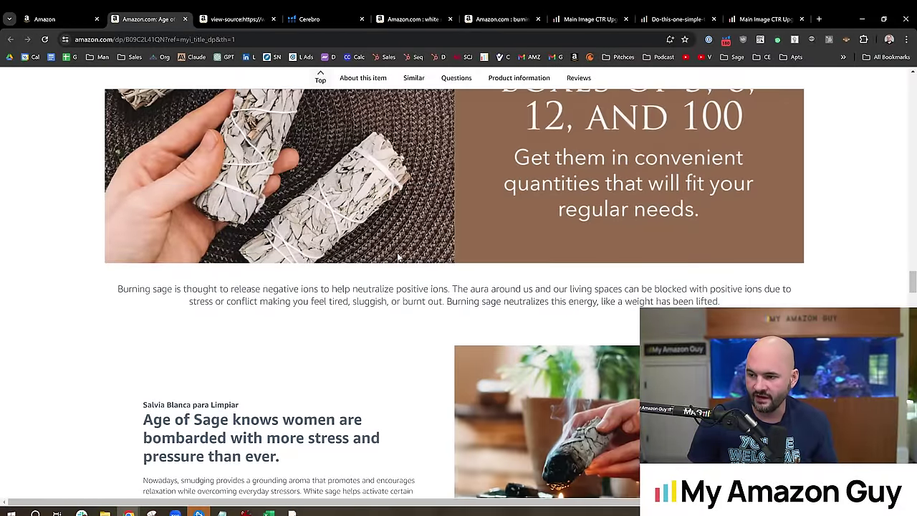
scroll(398, 256, "up", 2)
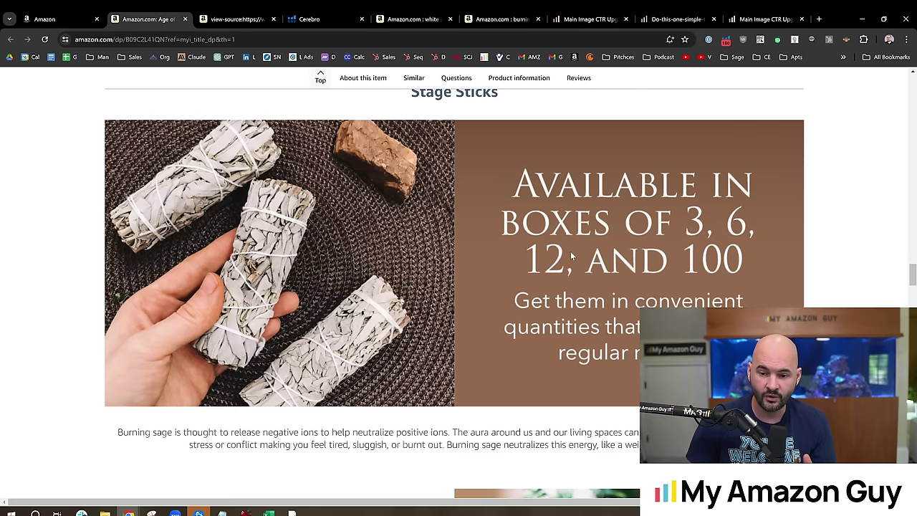
right_click(588, 228)
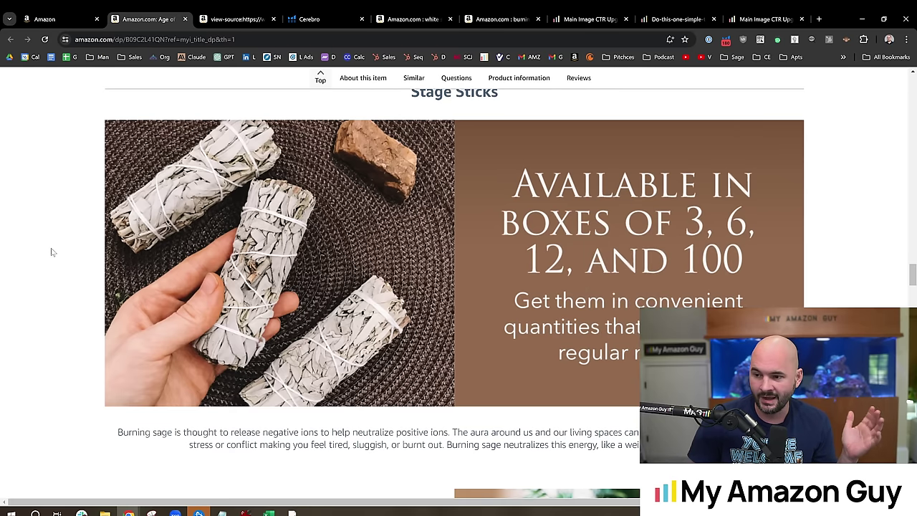
- Highlight the "Salvia Blanca para Limpiar" text block with its heading and paragraph, and clear the selection
scroll(93, 294, "down", 3)
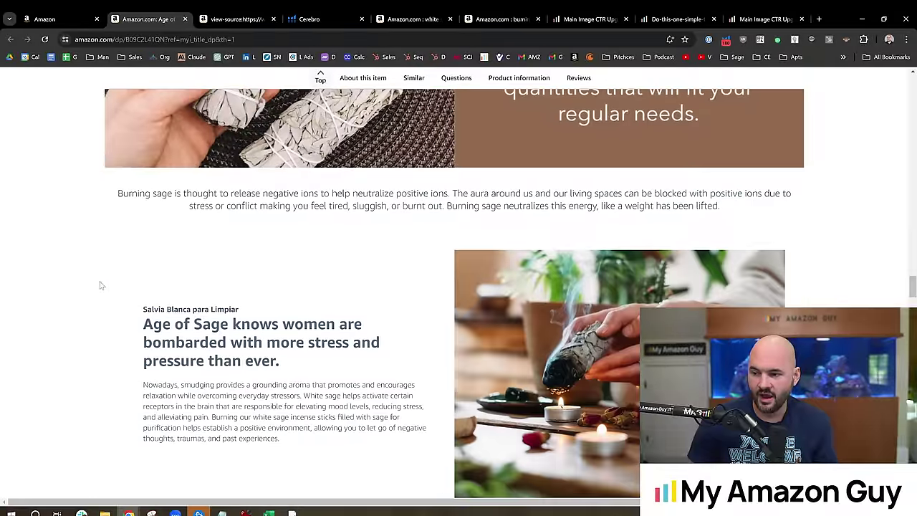
scroll(172, 241, "down", 1)
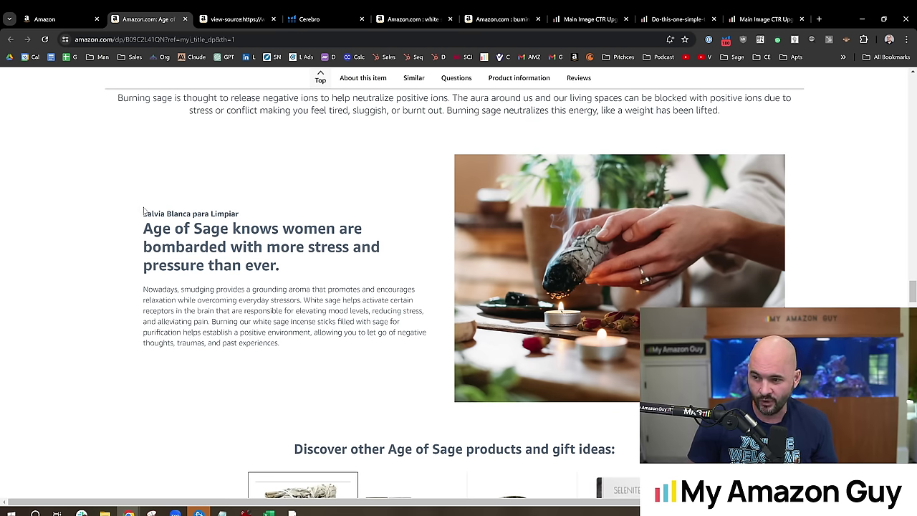
left_click_drag(144, 212, 304, 356)
left_click(294, 272)
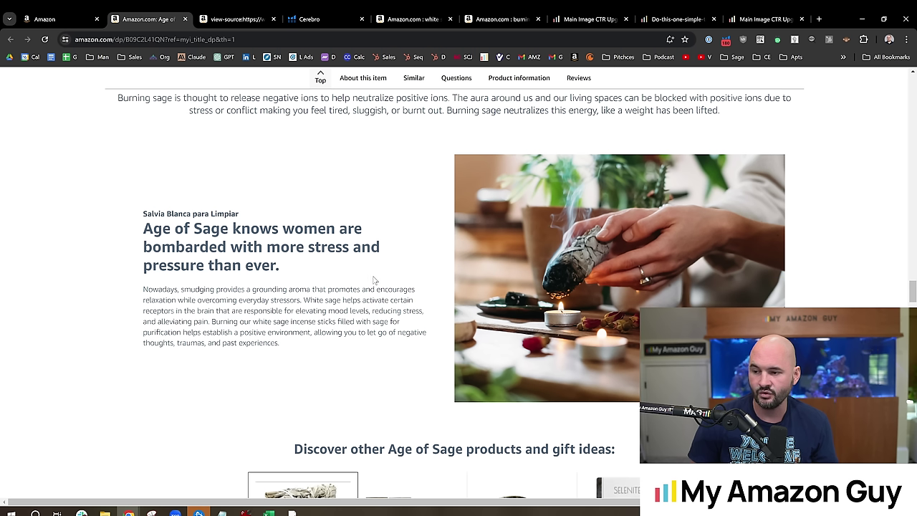
- Search Amazon for "Salvia Blanca para Limpiar" and browse the results to the Age of Sage listing
left_click_drag(244, 216, 131, 210)
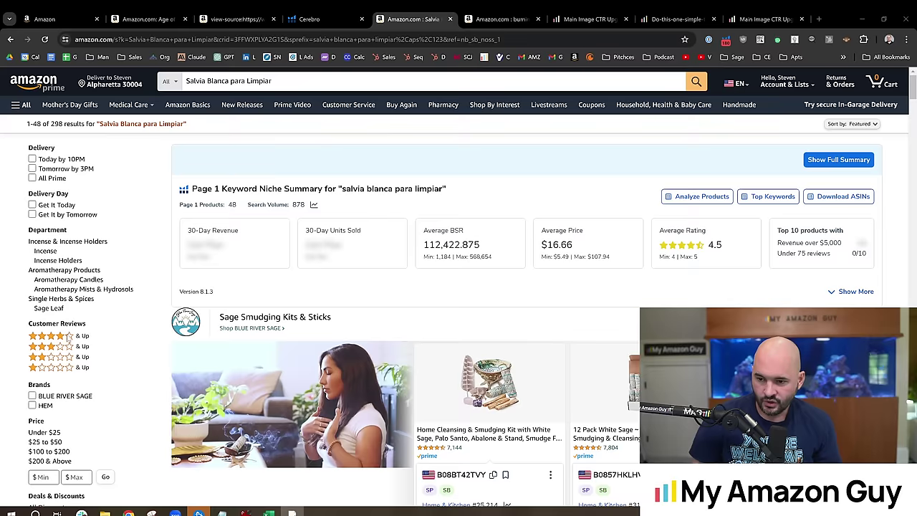
left_click(230, 81)
key("Escape")
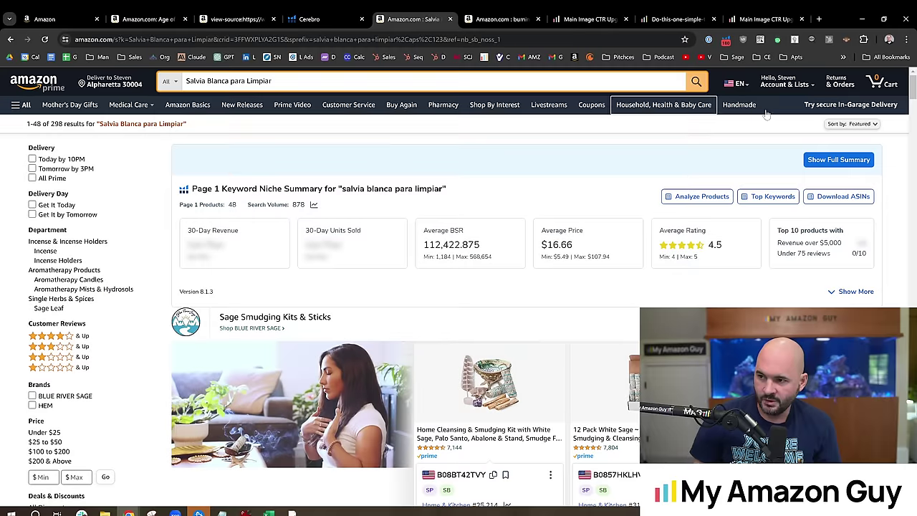
left_click_drag(913, 95, 914, 143)
mouse_move(387, 272)
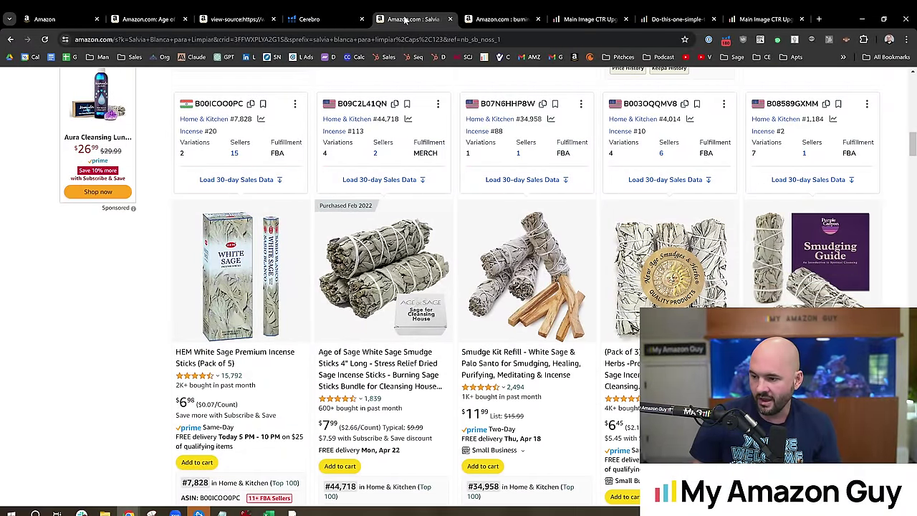
- Check the "burning sage to cleanse negative energy" results and the Main Image CTR Upgrade article, and return to the Age of Sage listing
left_click(486, 15)
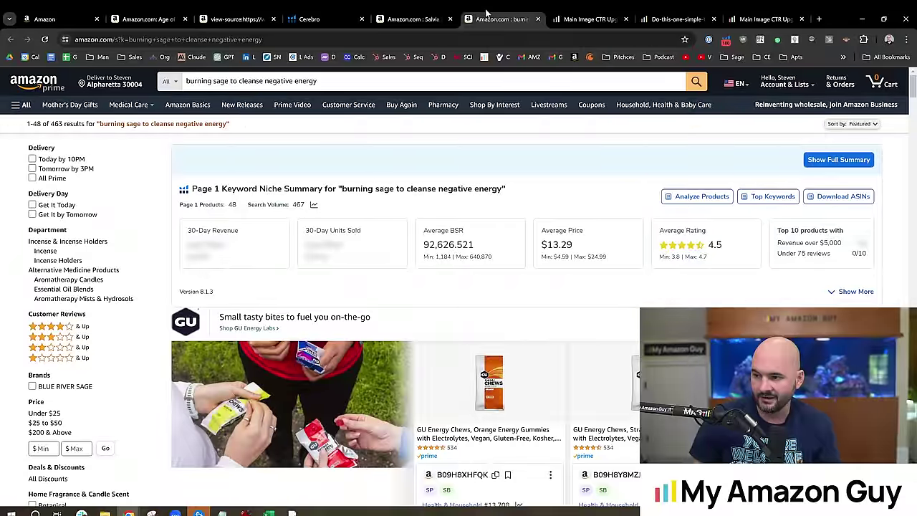
left_click(588, 17)
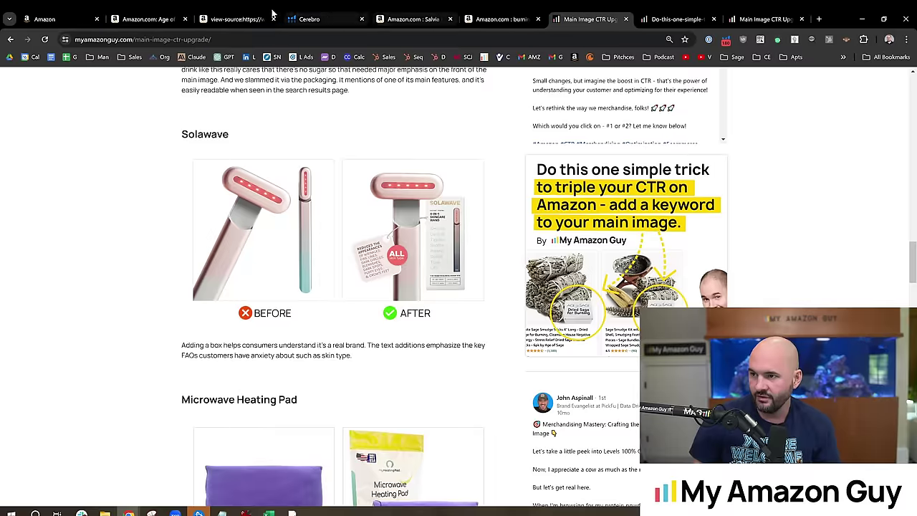
left_click(251, 18)
left_click(147, 19)
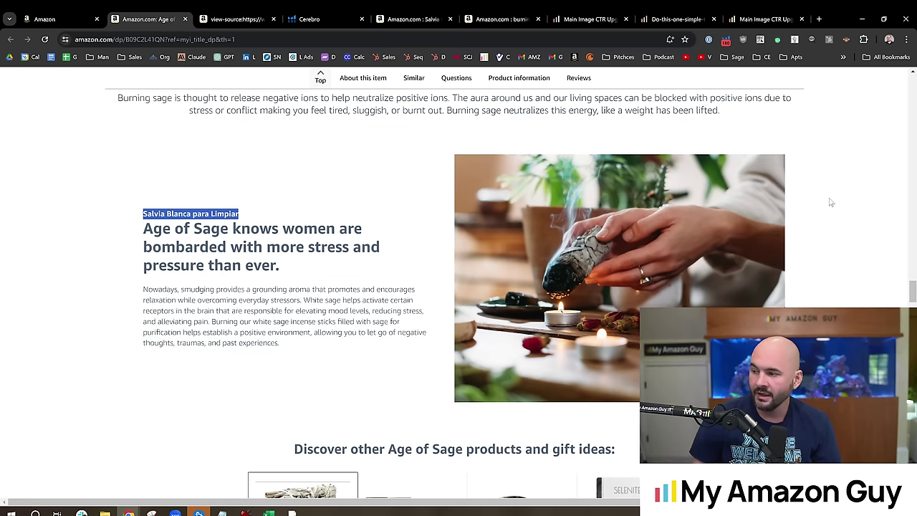
- Highlight the product comparison chart's rows from Customer Reviews to Gift Box, and clear the selection
scroll(913, 294, "down", 4)
scroll(913, 298, "down", 3)
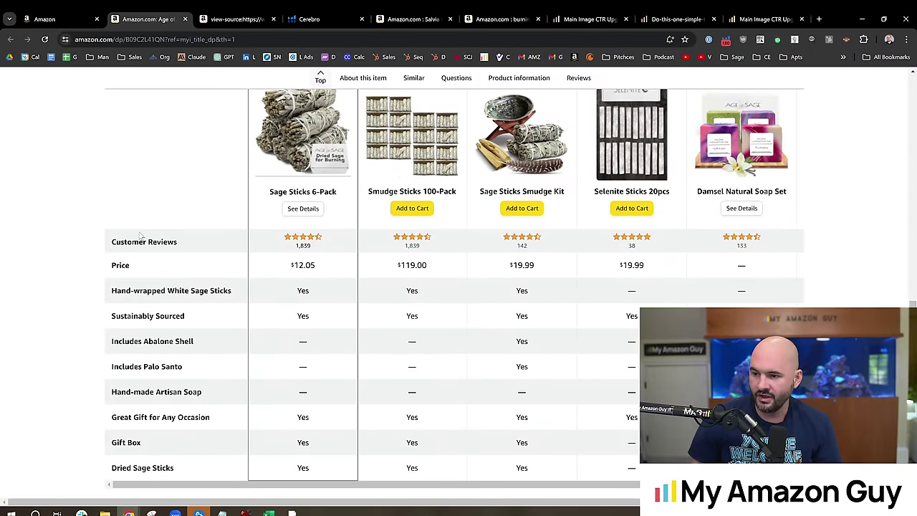
left_click_drag(107, 236, 623, 448)
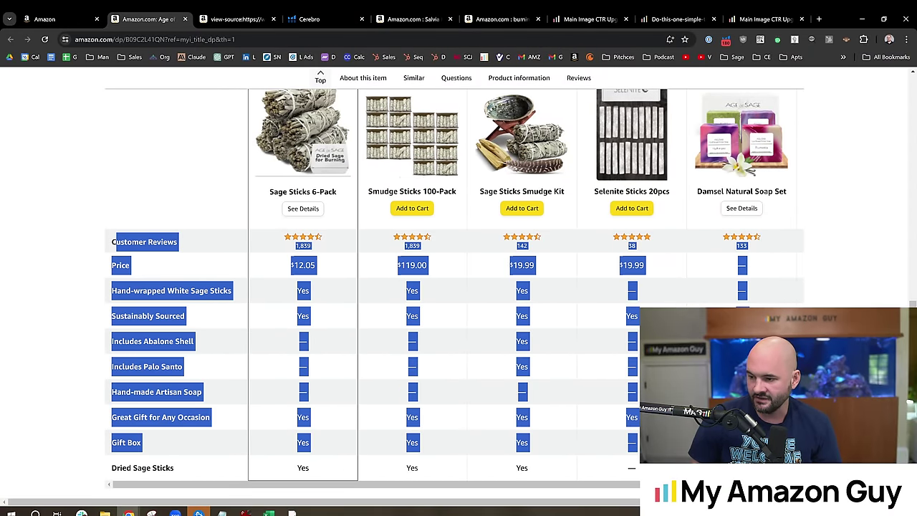
left_click(603, 352)
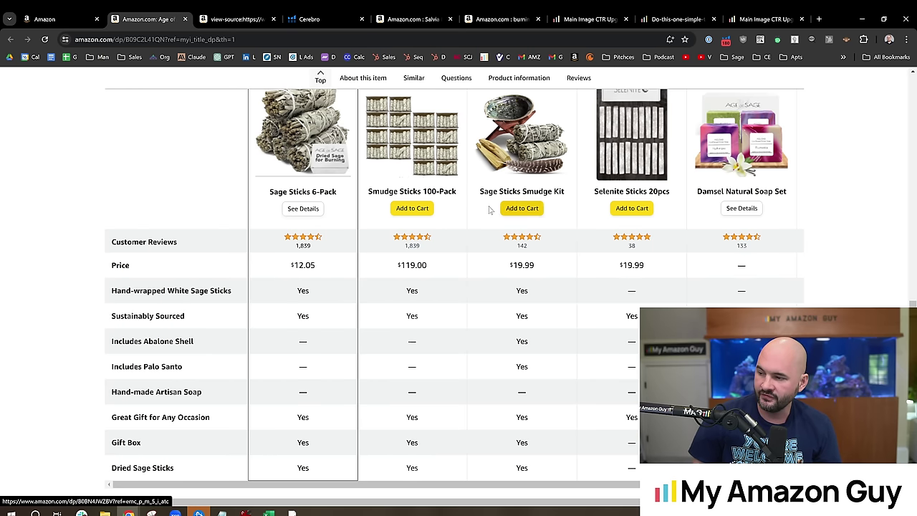
left_click_drag(397, 265, 263, 289)
left_click(138, 280)
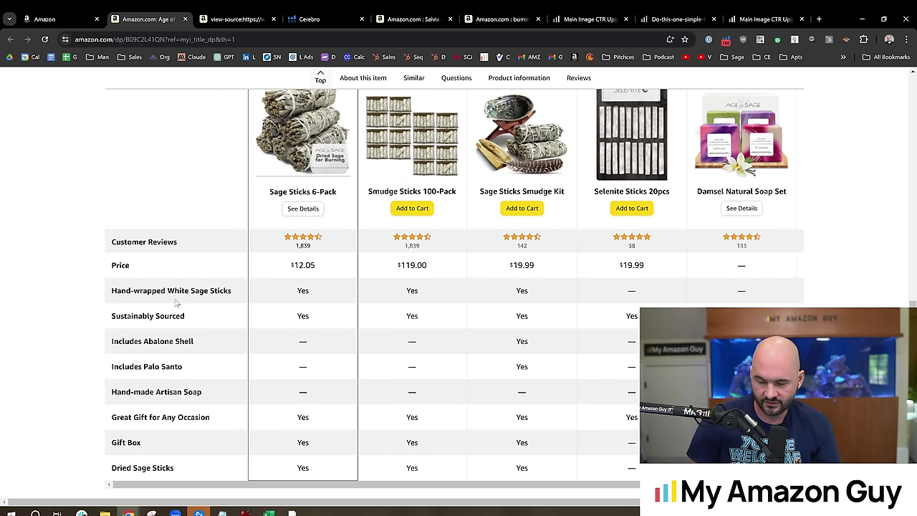
- Highlight the "Dried Sage Sticks" and "Includes Palo Santo" row labels in the comparison chart, and clear the selection
scroll(251, 292, "down", 3)
left_click_drag(175, 325, 120, 325)
scroll(148, 292, "up", 1)
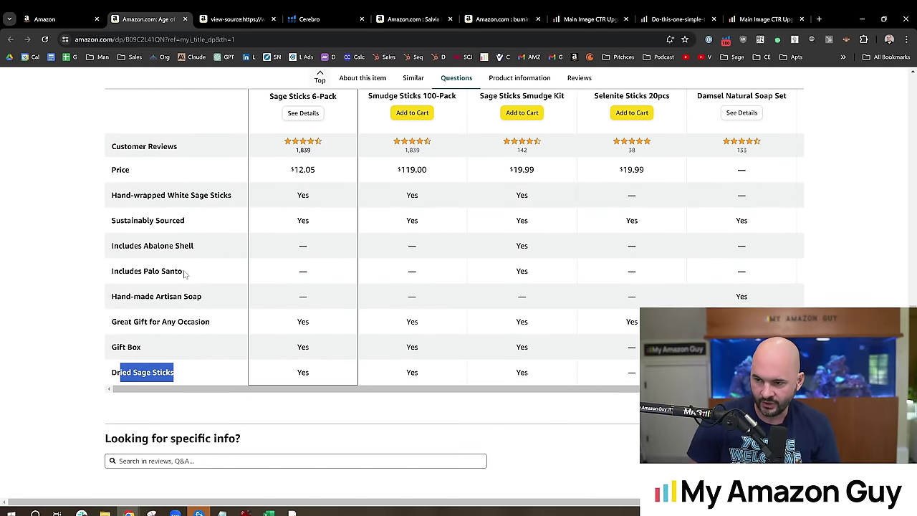
left_click_drag(184, 274, 119, 273)
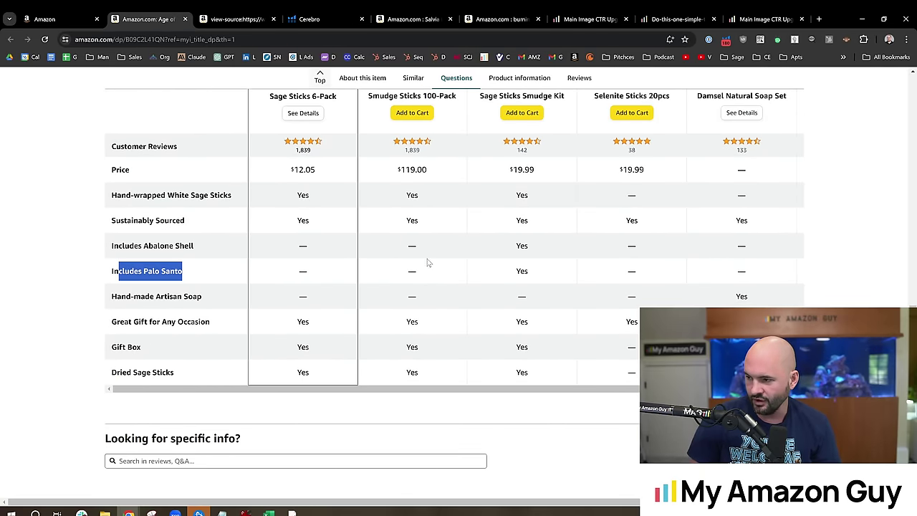
scroll(427, 263, "up", 3)
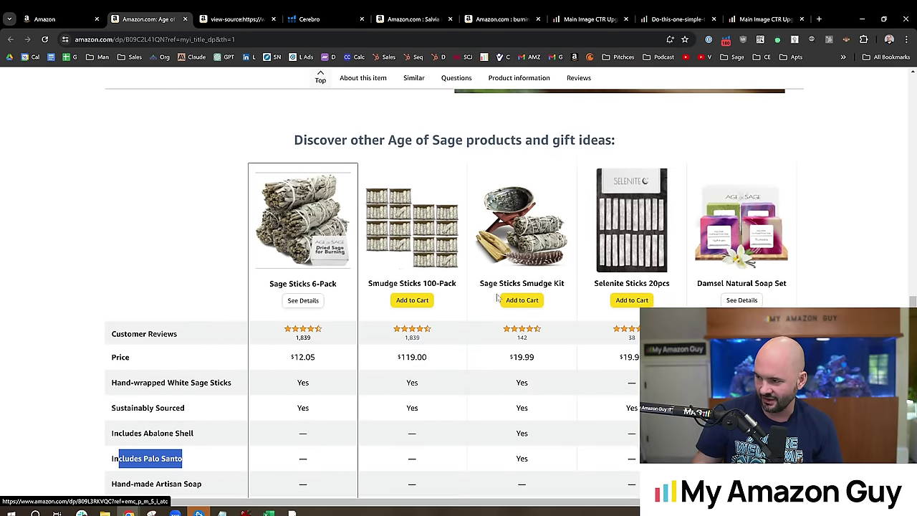
scroll(495, 287, "down", 1)
left_click(194, 269)
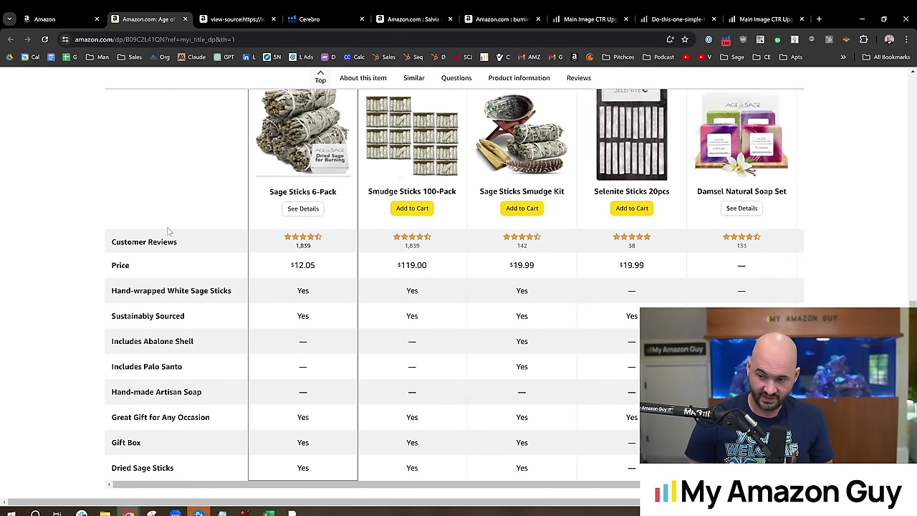
- Highlight the words "Abalone Shell" in the comparison chart's row labels
right_click(172, 196)
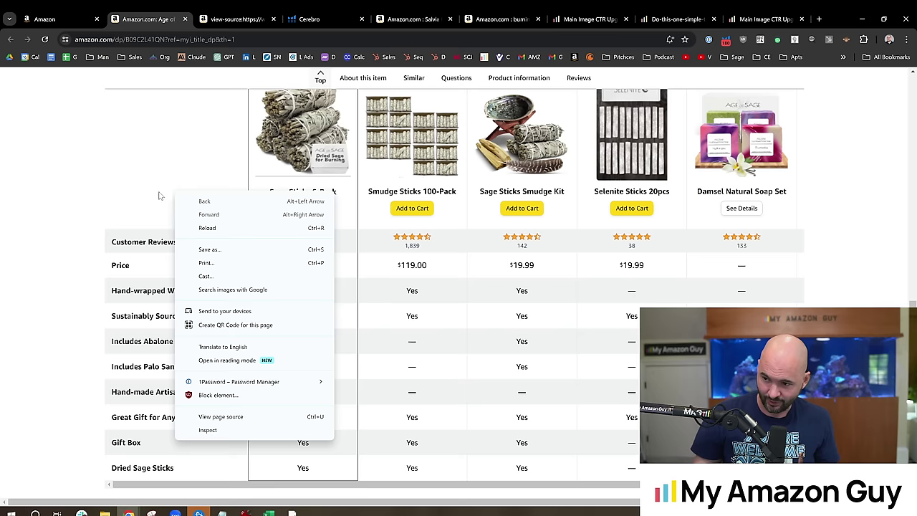
left_click(147, 198)
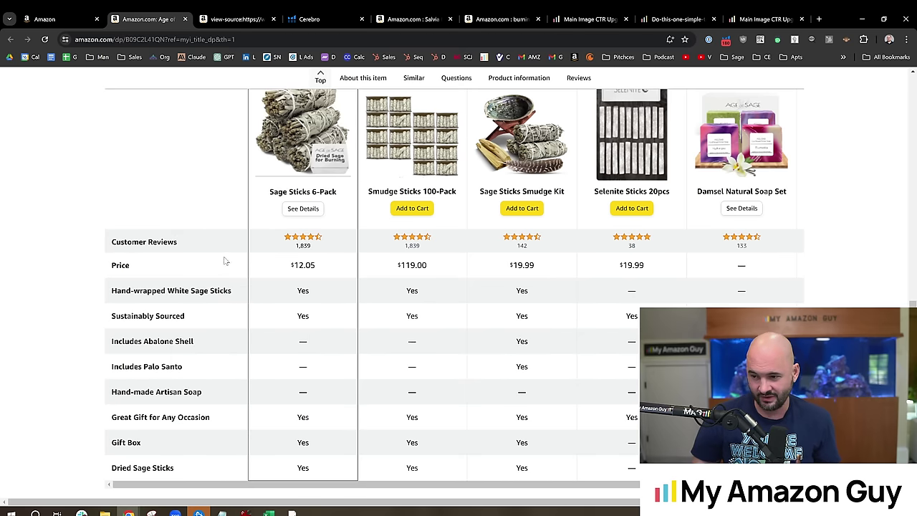
left_click_drag(218, 341, 143, 341)
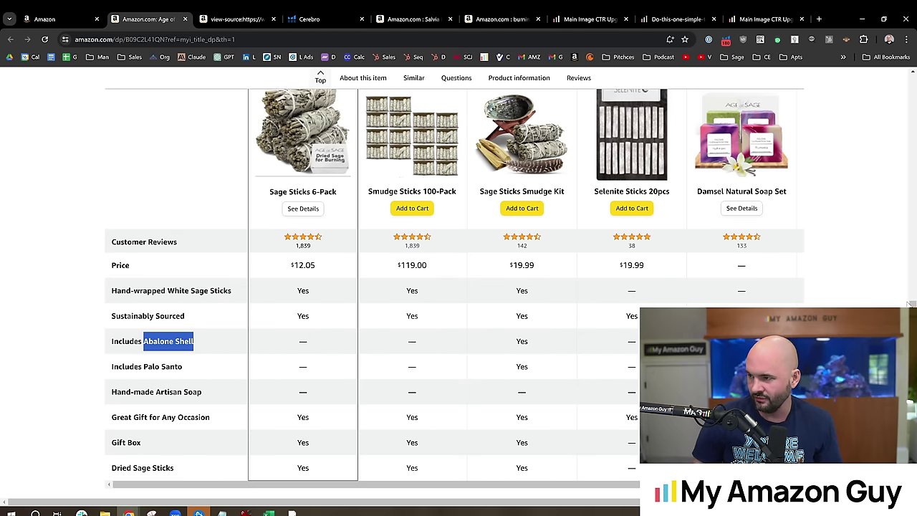
- Copy the sage listing's ASIN from its address and search the Seller Central inventory for B09C2L41QN
scroll(912, 299, "up", 4)
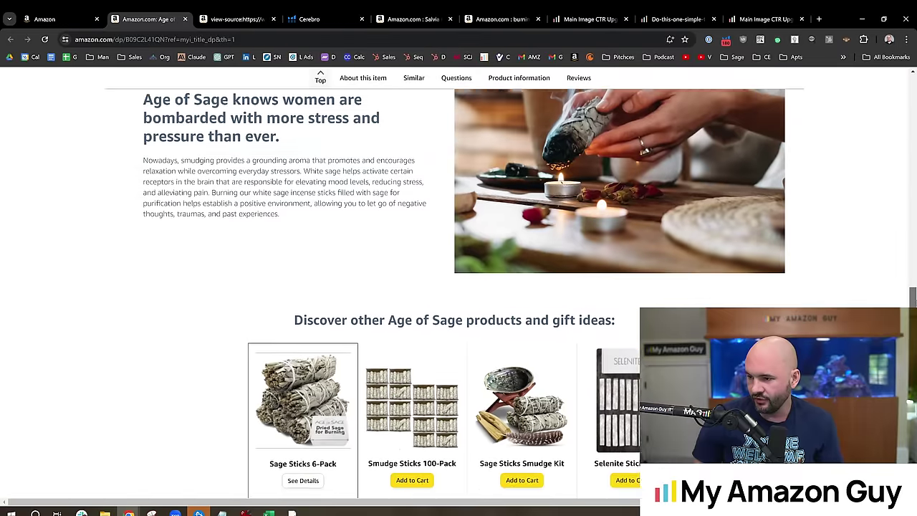
scroll(912, 295, "up", 15)
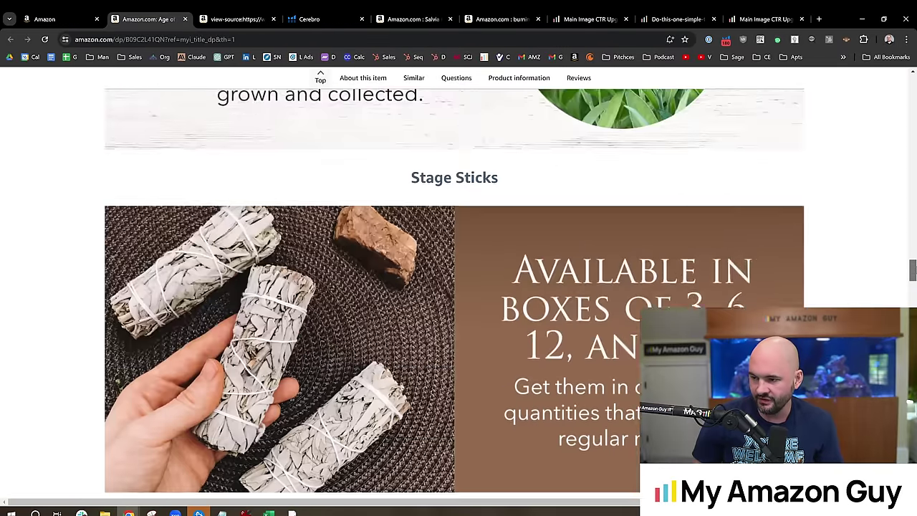
scroll(913, 296, "up", 5)
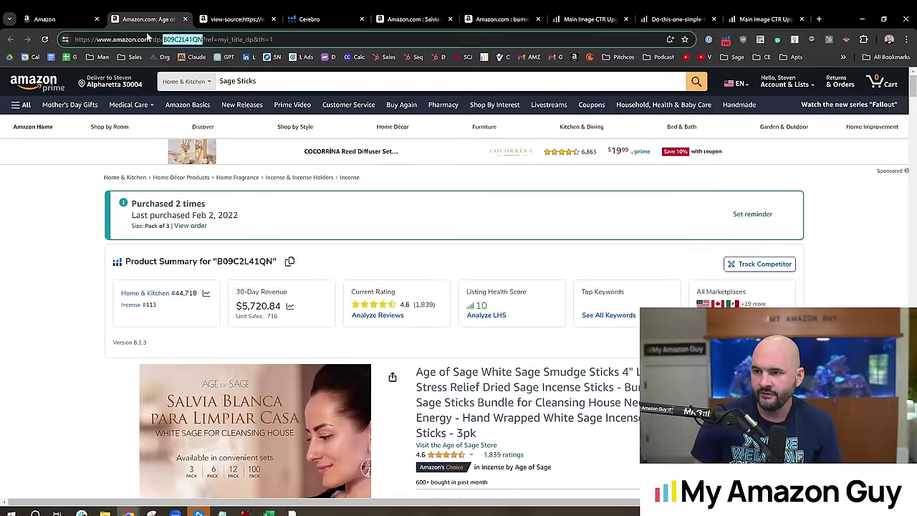
left_click(72, 16)
double_click(118, 138)
type("B09C2L41QN")
left_click(196, 138)
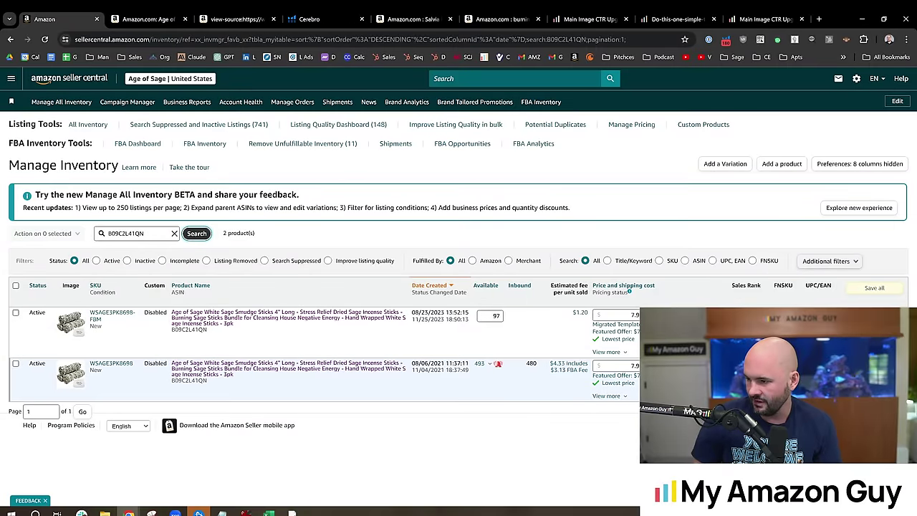
- Open the WSAGE3PK8698 inventory item for editing
left_click(878, 366)
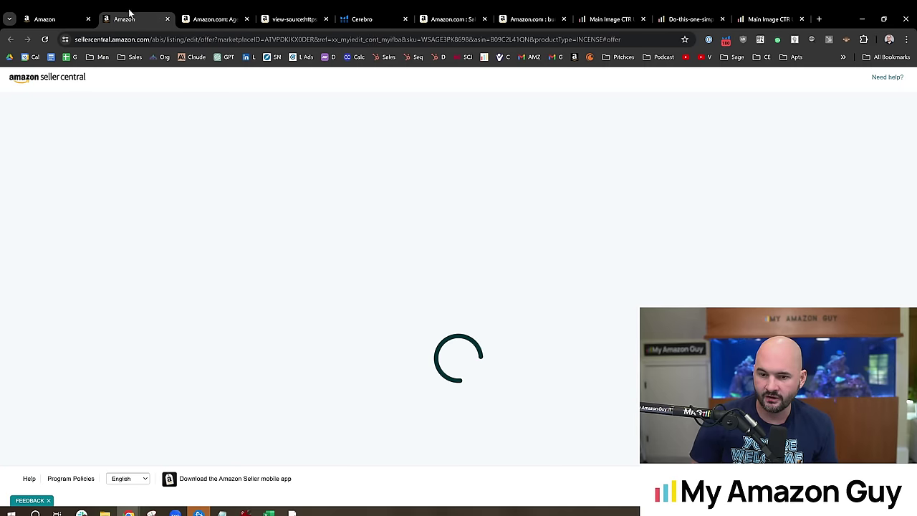
key("ctrl+shift+Tab")
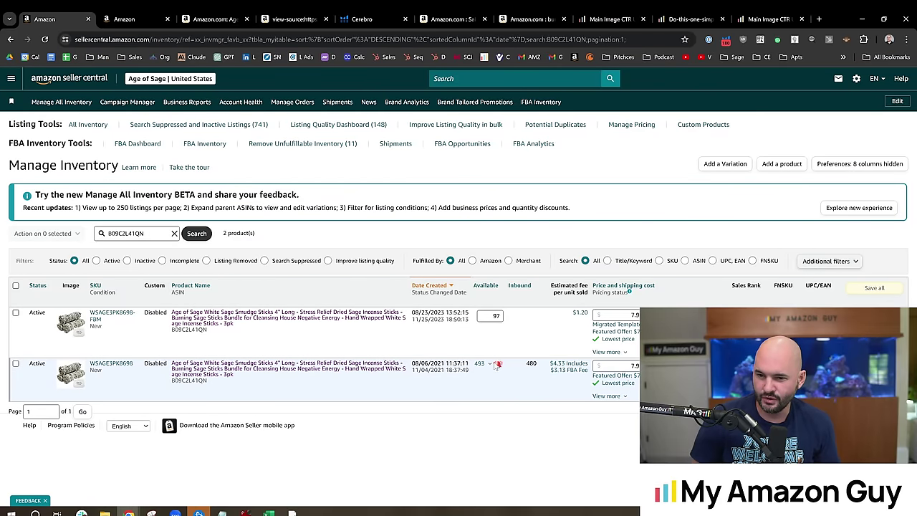
mouse_move(498, 365)
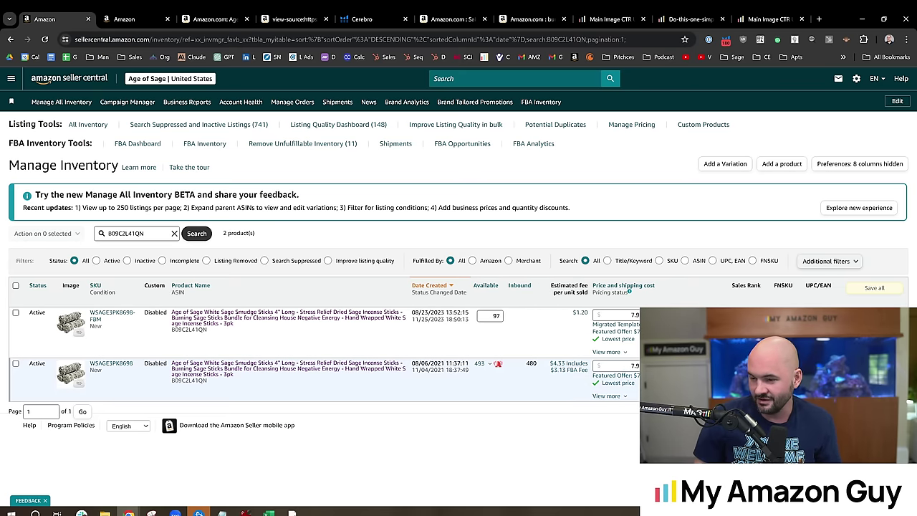
left_click(880, 366)
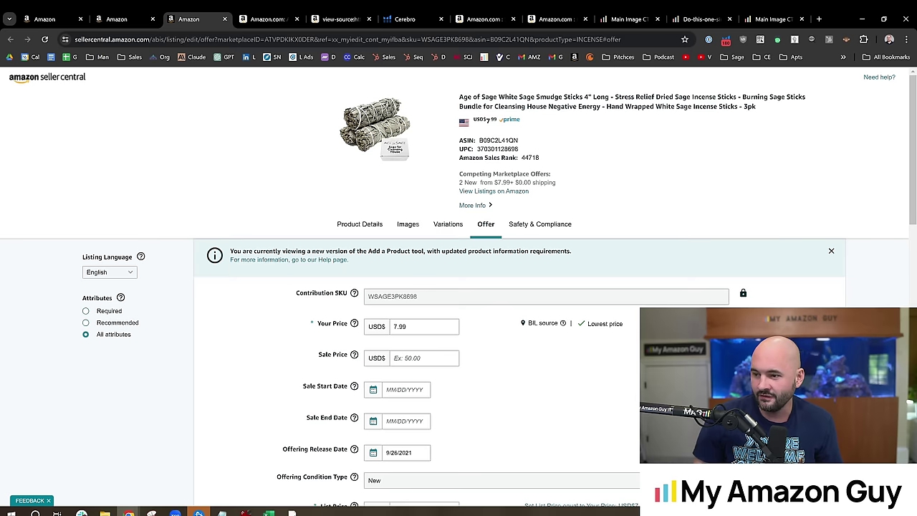
- Show the item's product details and dismiss the notice about the new Add a Product tool version
left_click(371, 227)
scroll(401, 231, "down", 3)
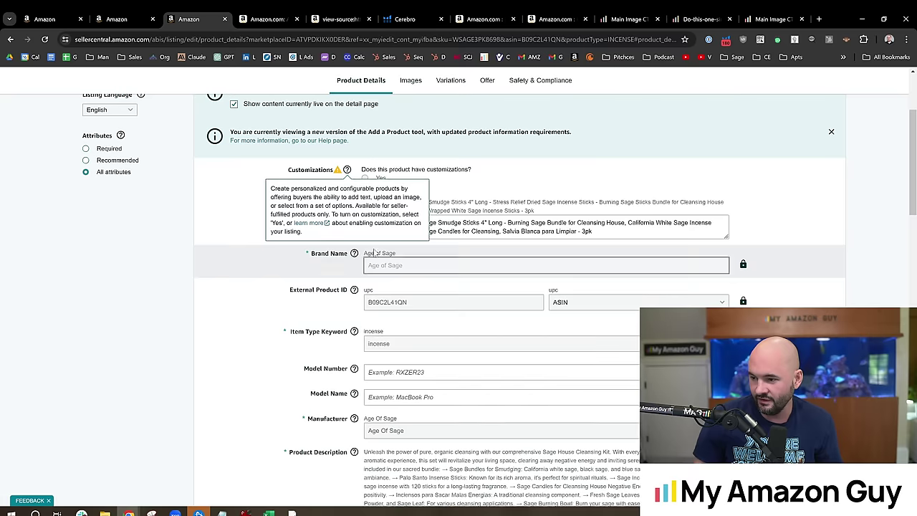
left_click(832, 131)
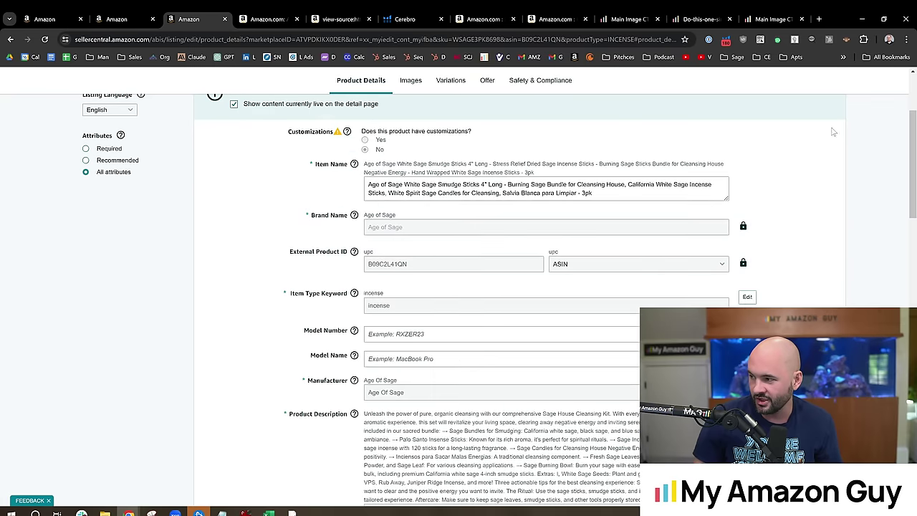
- Highlight the Item Type Keyword label, clear the selection, and examine that field and the ones around it
left_click_drag(915, 158, 915, 184)
left_click_drag(289, 177, 354, 177)
left_click(398, 177)
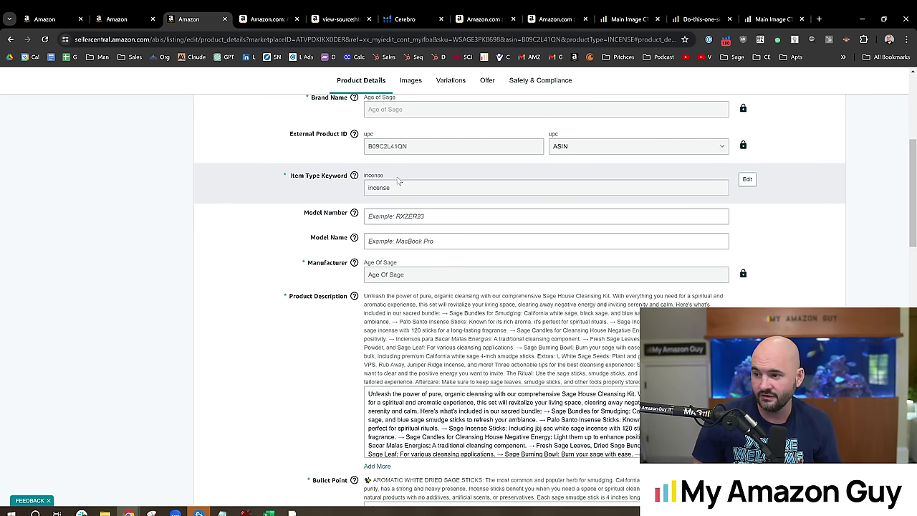
scroll(311, 225, "down", 1)
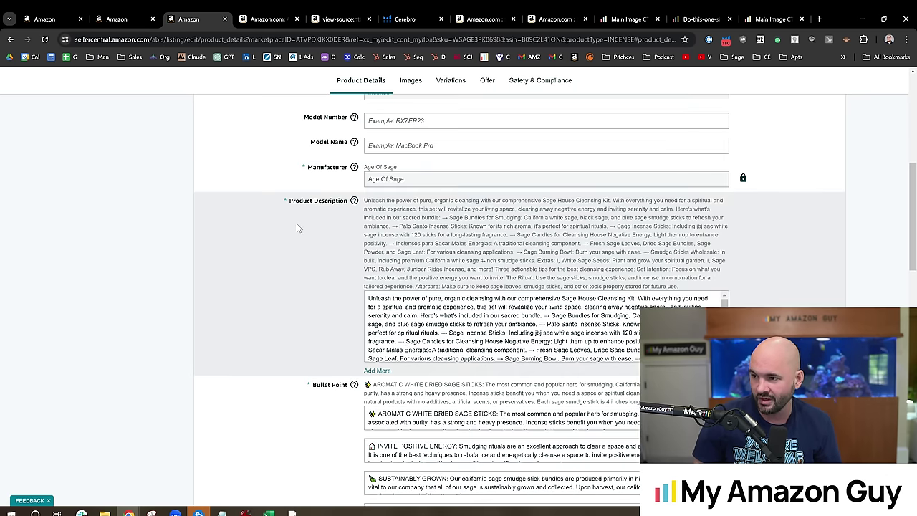
scroll(298, 228, "up", 1)
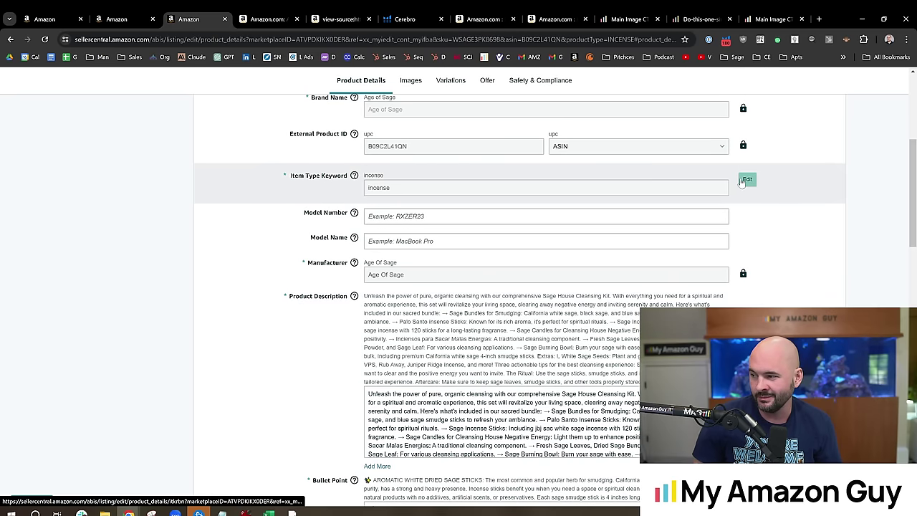
scroll(913, 186, "down", 1)
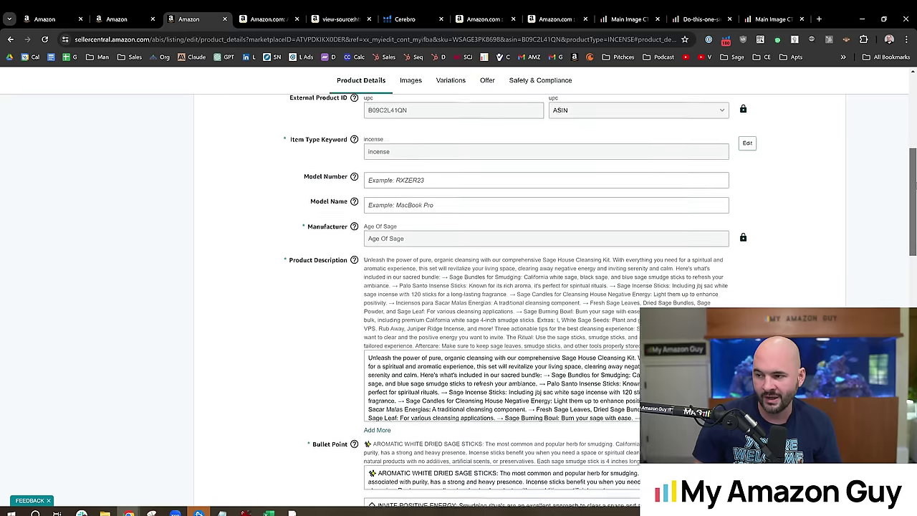
scroll(913, 187, "down", 1)
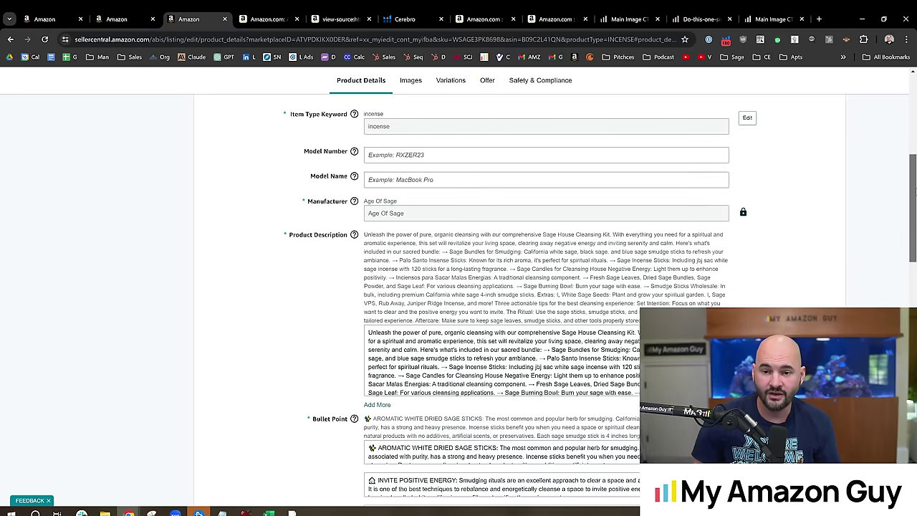
- Highlight the entire Product Description text, and clear the selection
scroll(914, 187, "down", 1)
scroll(913, 186, "down", 4)
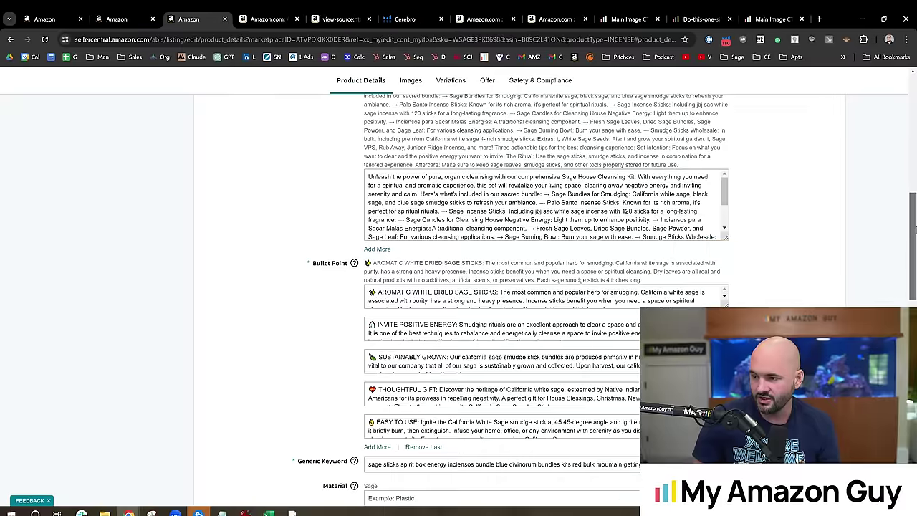
scroll(913, 187, "up", 1)
left_click_drag(368, 208, 535, 264)
key("ctrl+a")
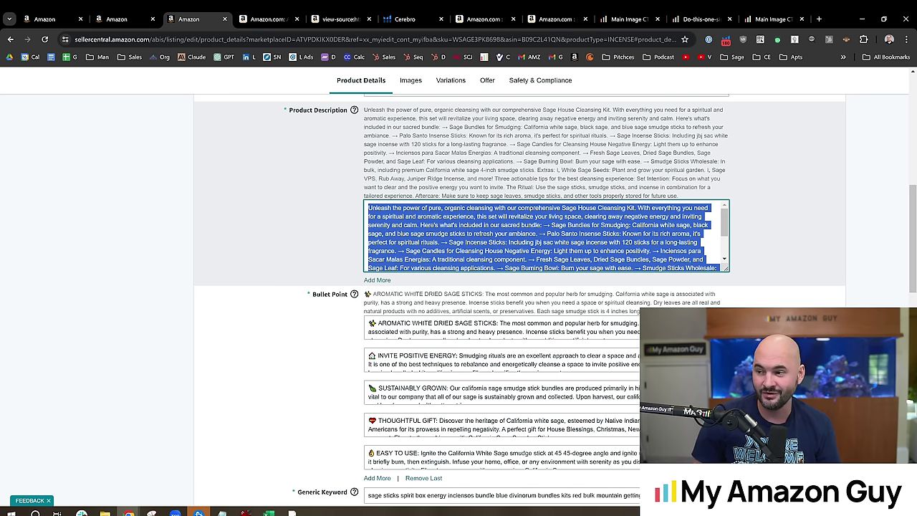
left_click(321, 244)
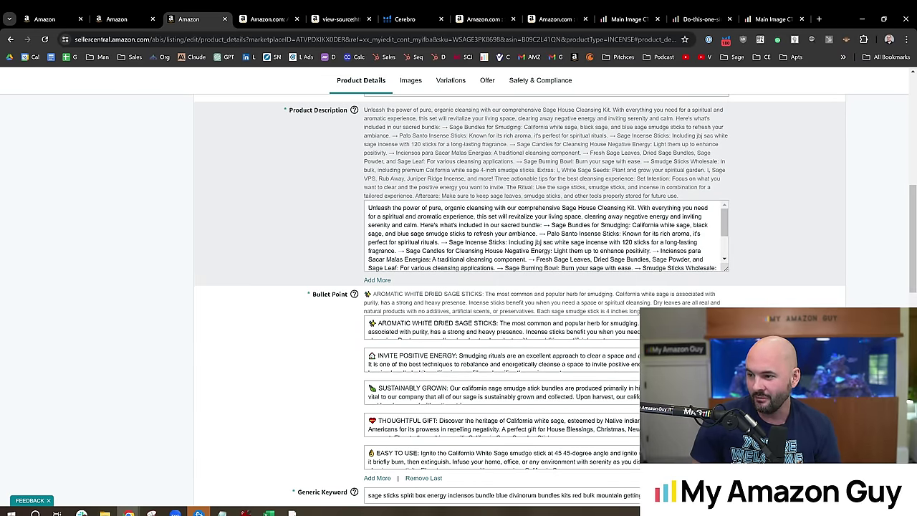
- Copy "Unleash the power of pure" from the product description and search the listing's page source for it
left_click_drag(368, 208, 436, 208)
left_click(293, 16)
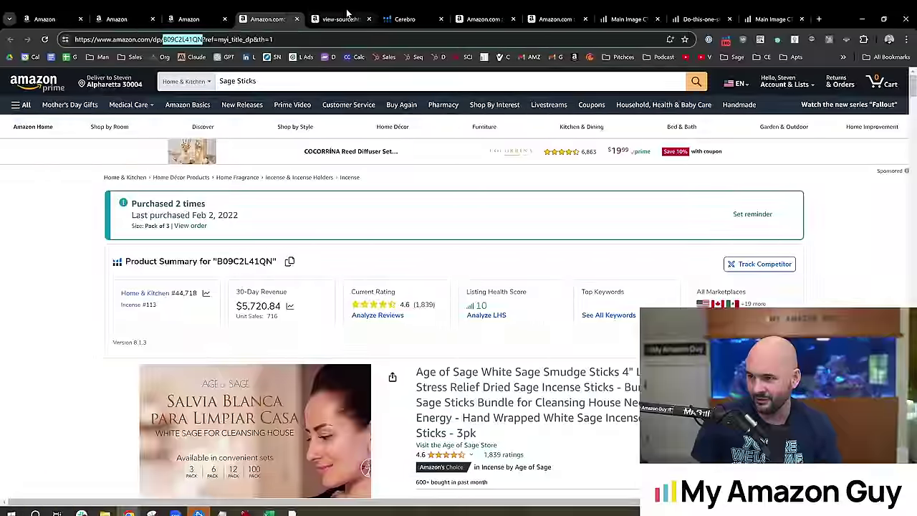
left_click(347, 16)
key("ctrl+f")
type("Unleash the power of pure")
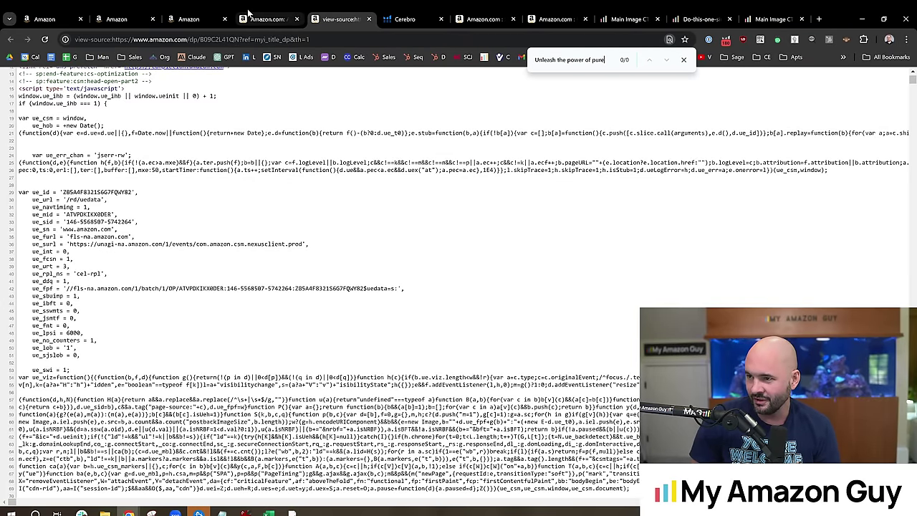
- Search the page source for "description" and advance to the third match, the meta description
key("ctrl+a")
type("description")
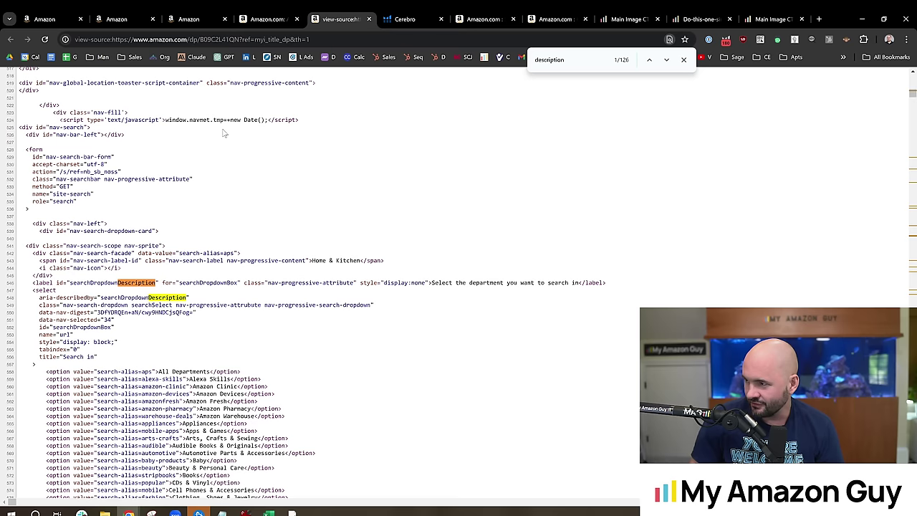
key("Return")
key("Return")
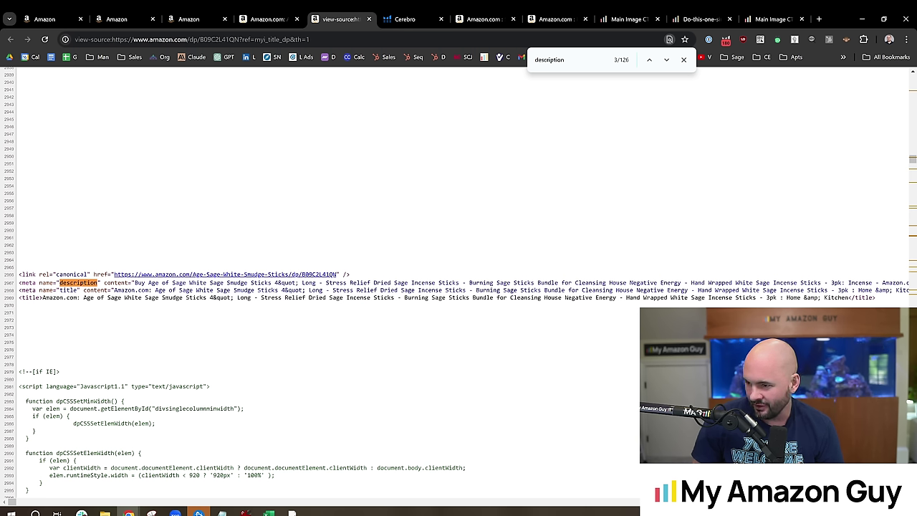
- Compare the product description in Seller Central with the meta description in the page source
left_click(267, 15)
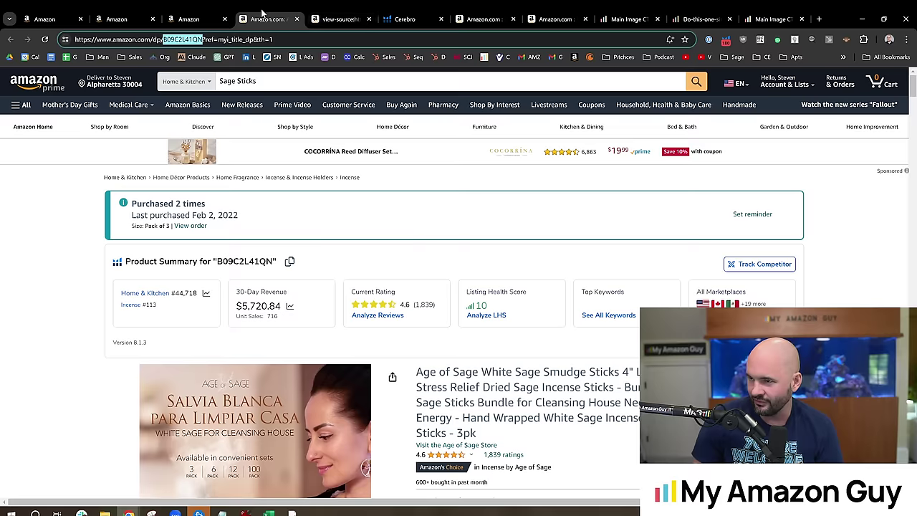
left_click(217, 14)
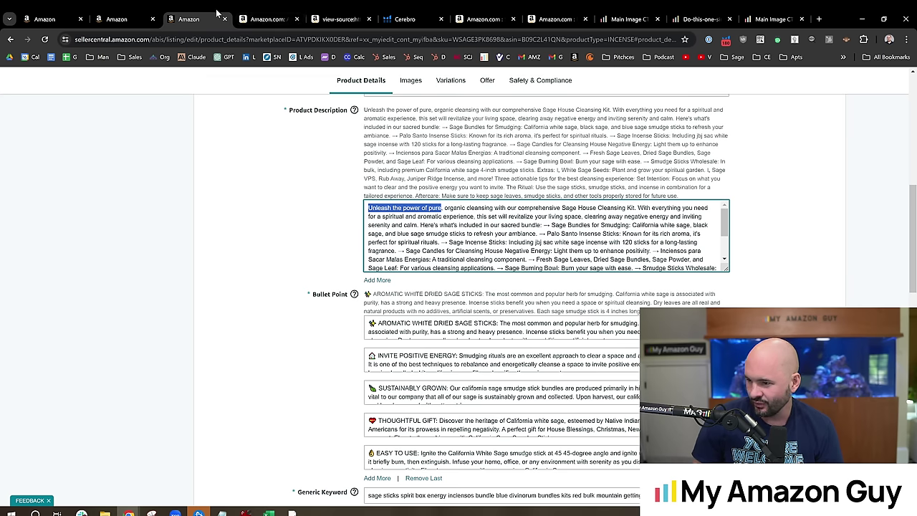
left_click(333, 14)
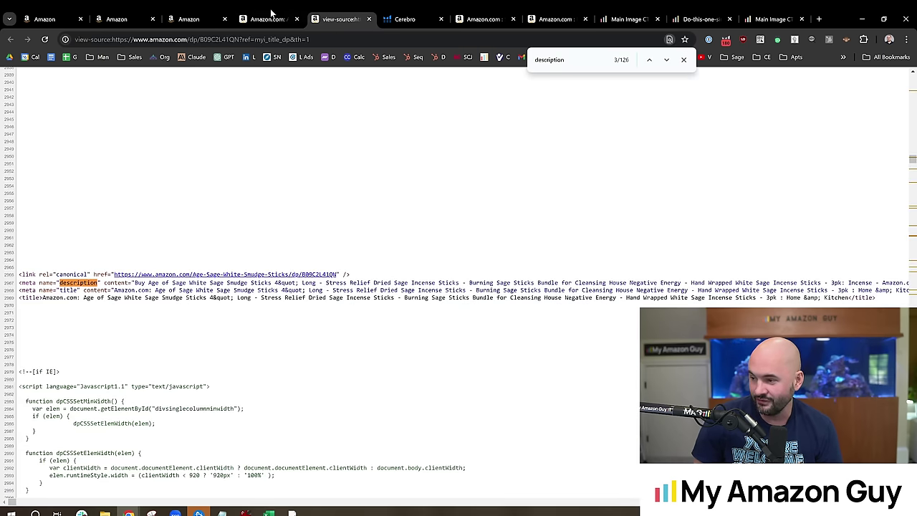
- Return to the Seller Central product details and display the help text for the Generic Keyword field
left_click(215, 14)
scroll(304, 229, "down", 2)
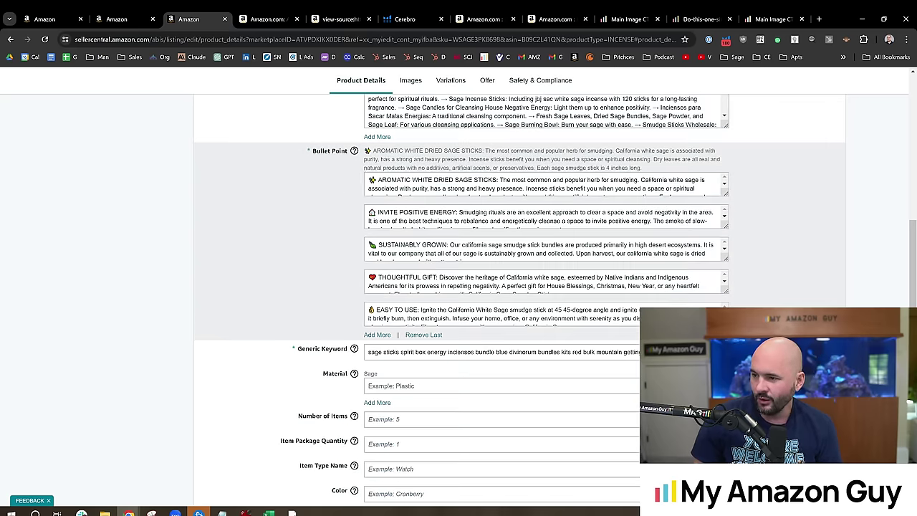
scroll(348, 269, "down", 2)
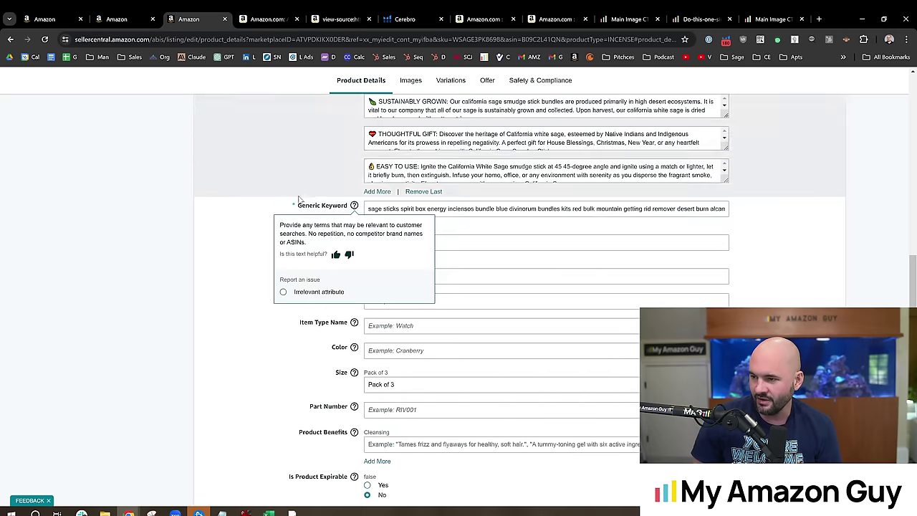
left_click_drag(296, 206, 344, 206)
left_click(349, 208)
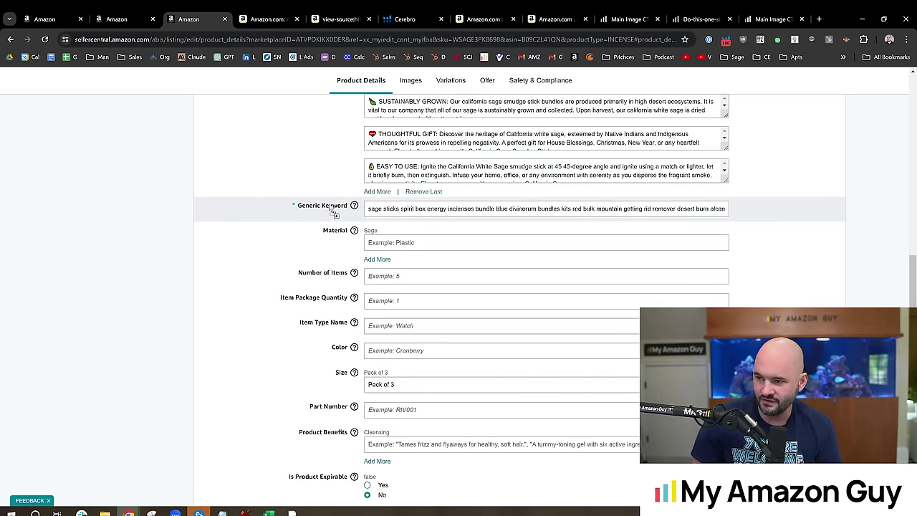
mouse_move(354, 208)
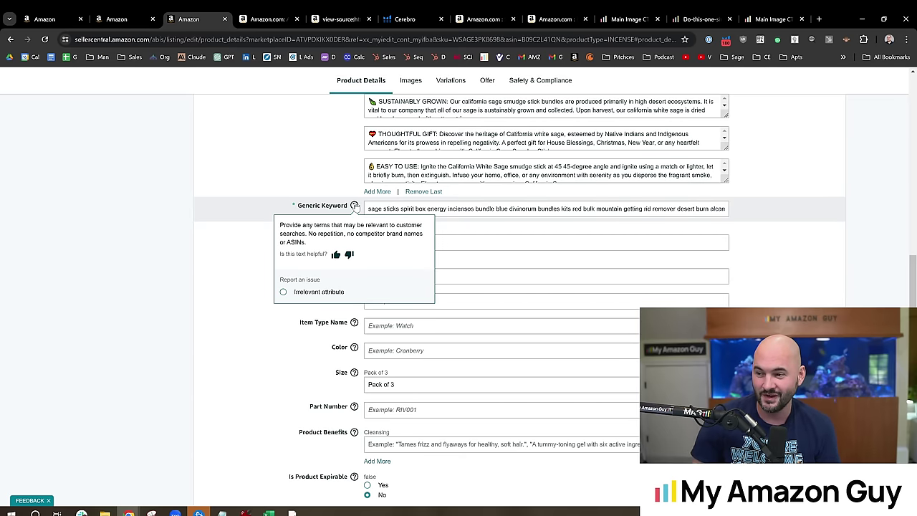
- Highlight the Generic Keyword terms from "sage" through "divinorum"
left_click(368, 209)
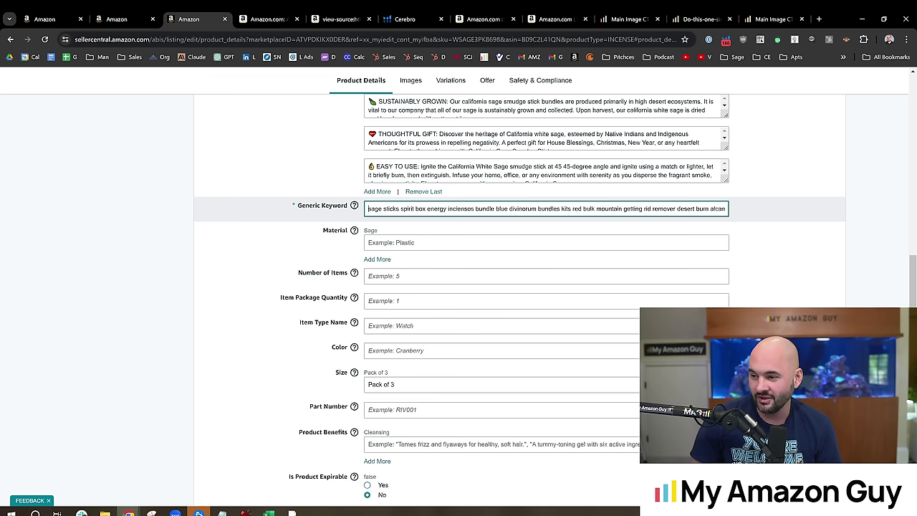
key("ctrl+shift+Right")
key("ctrl+shift+Right")
key("ctrl+shift+Right")
key("ctrl+shift+Right")
key("ctrl+shift+Right")
key("ctrl+shift+Right")
key("ctrl+shift+Right")
key("ctrl+shift+Right")
key("ctrl+shift+Right")
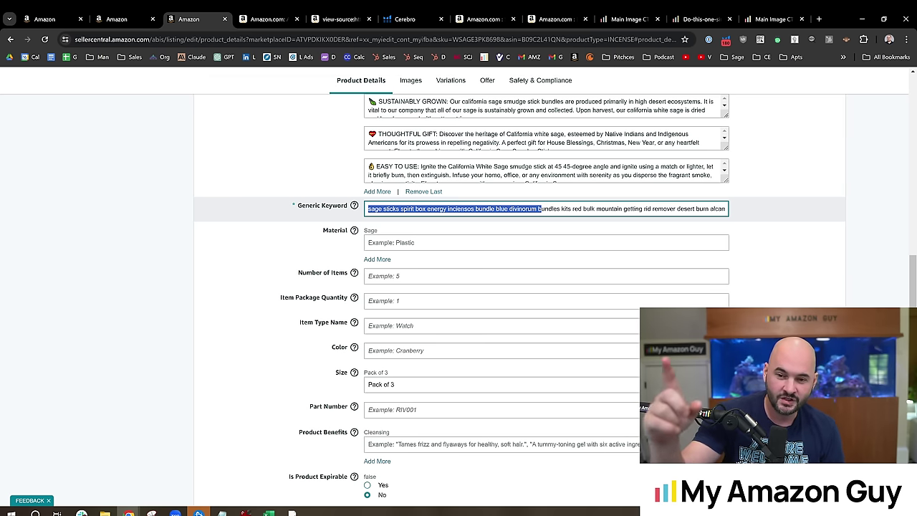
- Highlight the Generic Keyword terms through the end of the field, clear the selection, and highlight the word "inciensos"
left_click(559, 208)
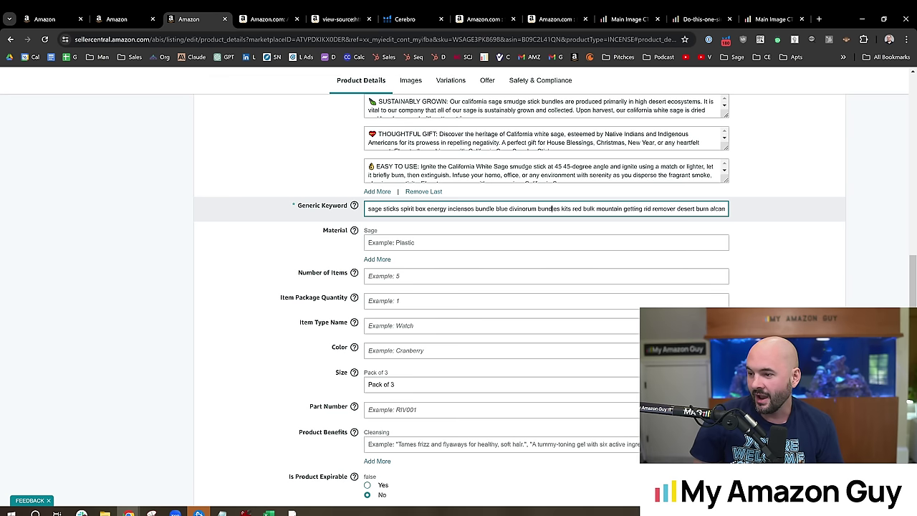
left_click_drag(511, 208, 737, 213)
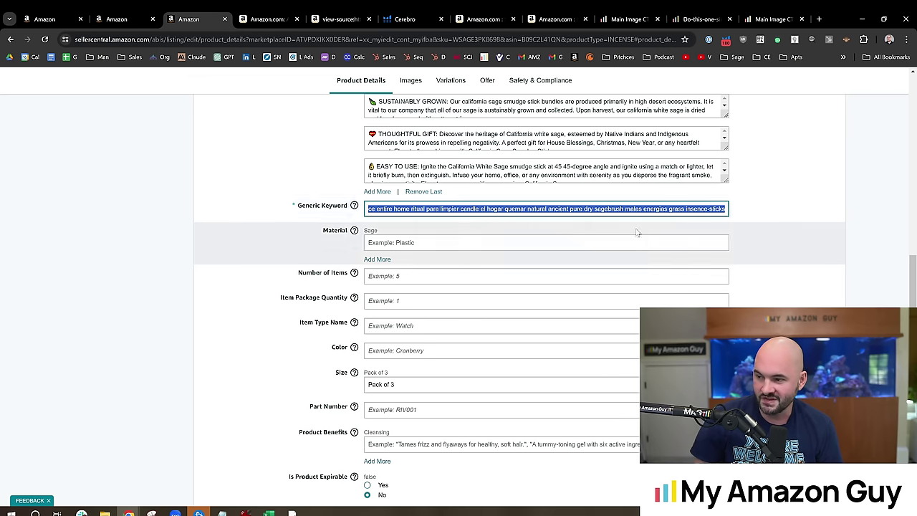
left_click(278, 243)
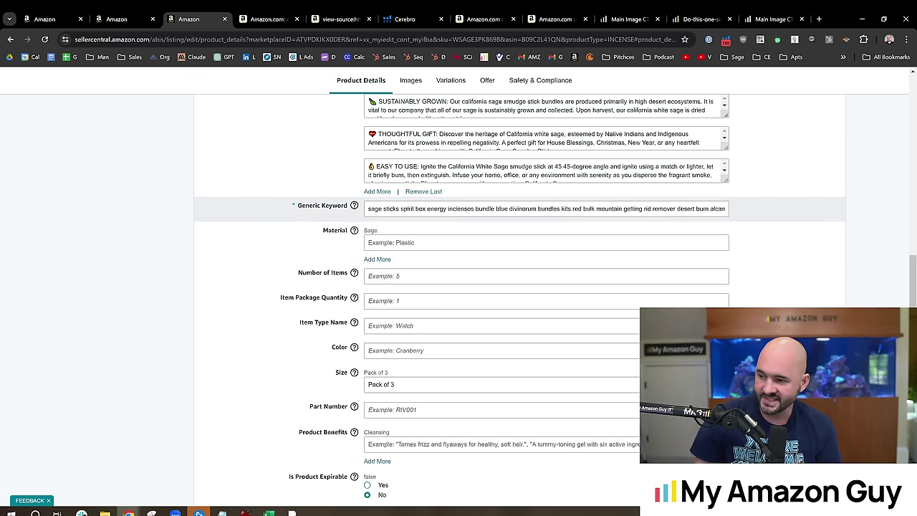
double_click(461, 209)
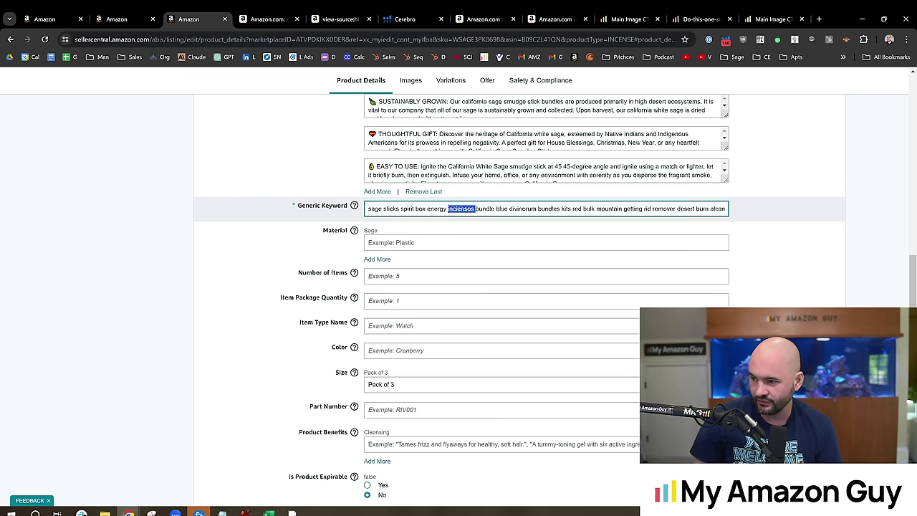
- Highlight the Generic Keyword terms from "inciensos" to the end of the field, and clear the selection
left_click_drag(461, 209, 773, 212)
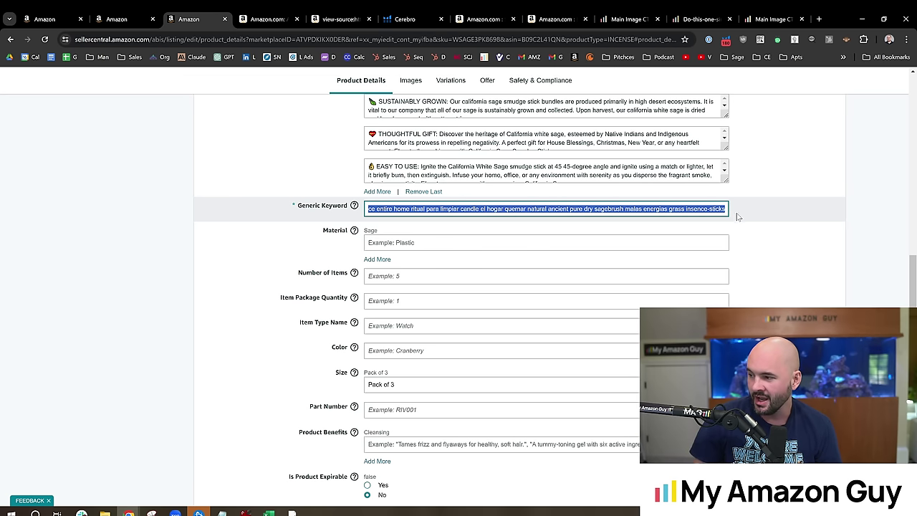
left_click(739, 216)
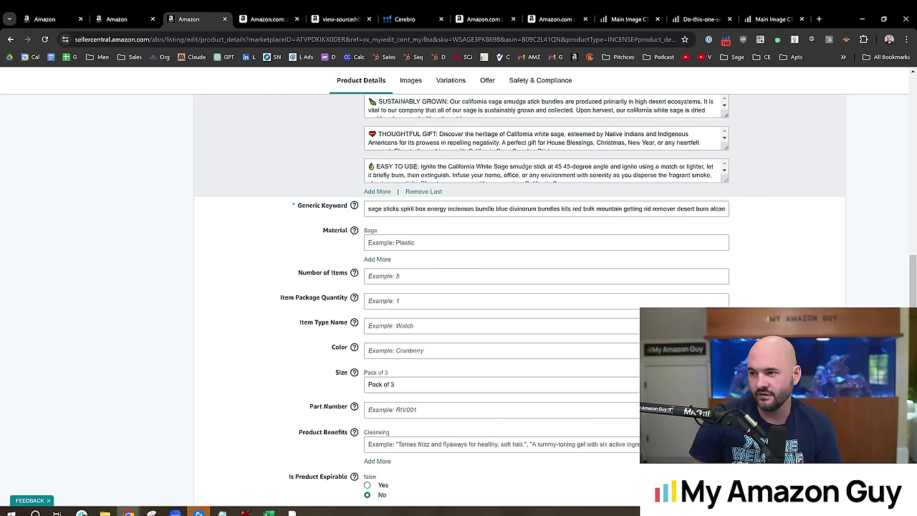
- Send the filtered keywords of the white sage smudge sticks product from Cerebro to Frankenstein
left_click(405, 19)
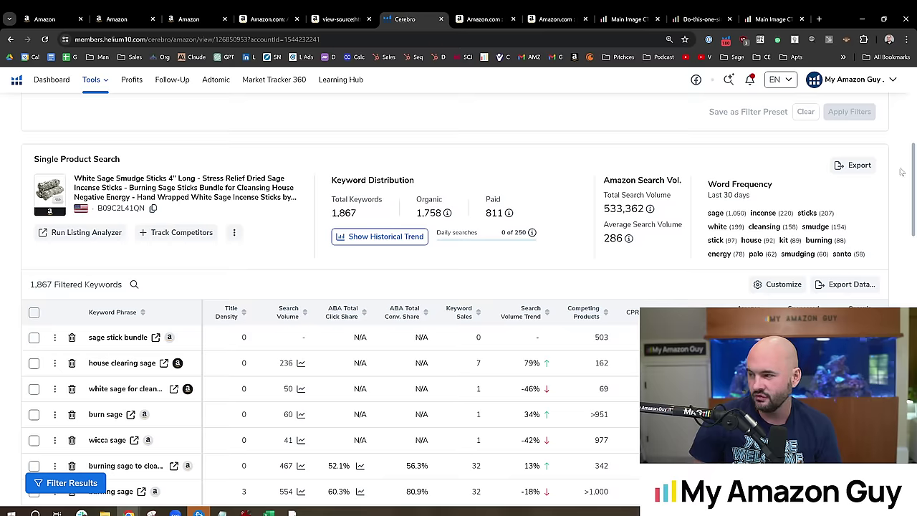
mouse_move(912, 174)
left_mouse_down()
mouse_move(914, 154)
mouse_move(914, 174)
mouse_move(914, 166)
left_mouse_up()
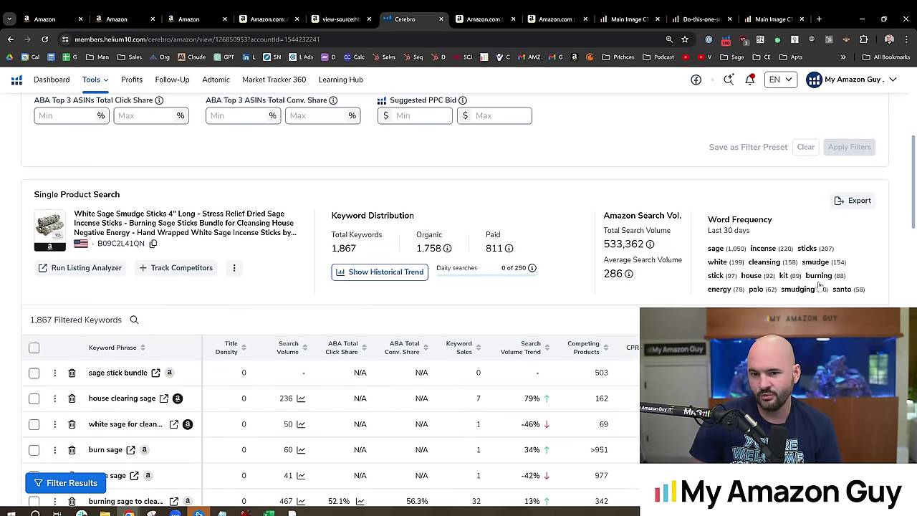
scroll(820, 284, "down", 2)
mouse_move(856, 233)
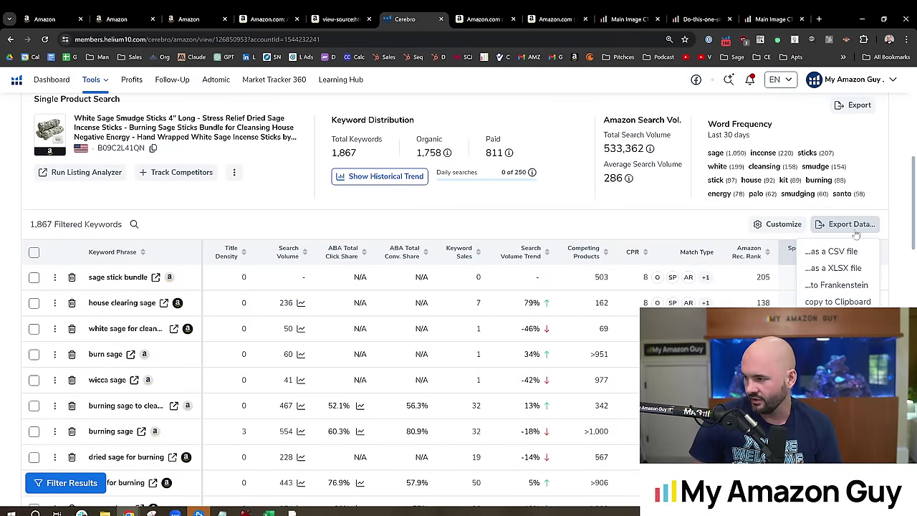
left_click(840, 284)
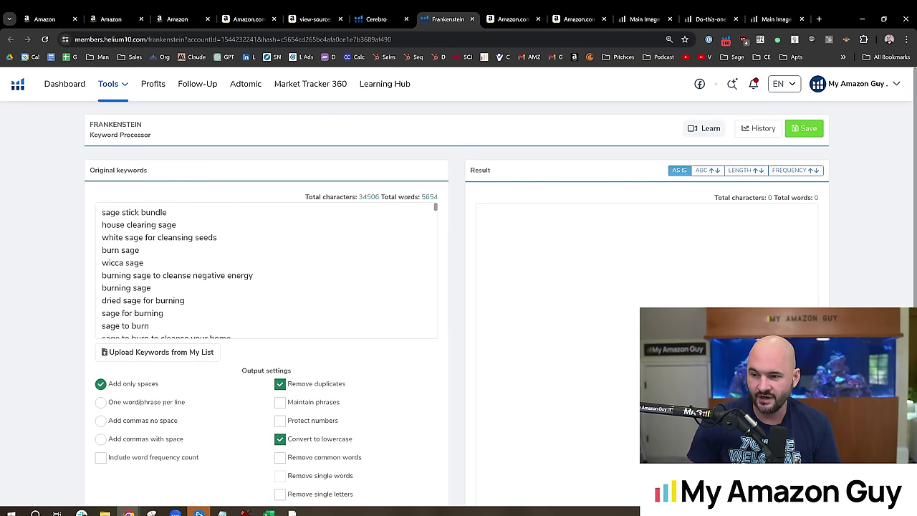
- Process the keyword list in Frankenstein and highlight the result terms from "sage stick bundle" through "bulk healing"
scroll(316, 317, "down", 6)
left_click(317, 428)
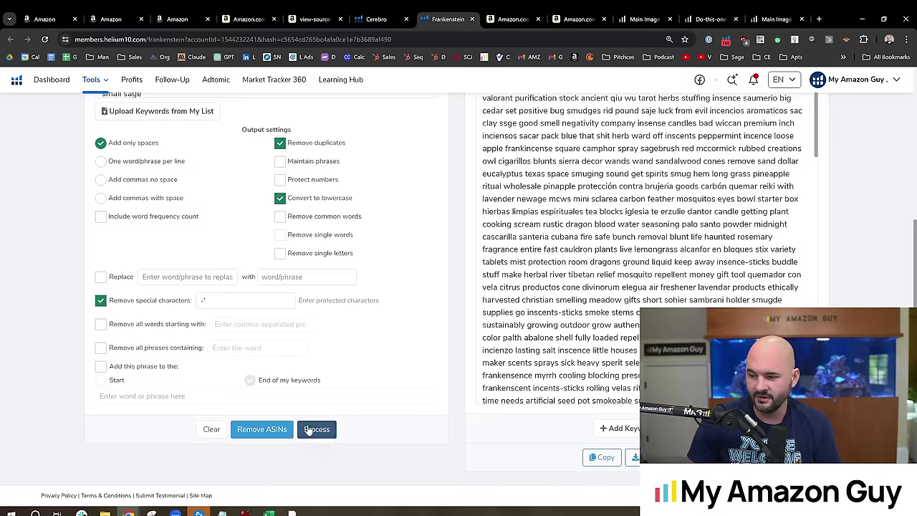
scroll(394, 368, "up", 4)
mouse_move(482, 213)
left_mouse_down()
mouse_move(574, 238)
mouse_move(806, 263)
mouse_move(820, 294)
left_mouse_up()
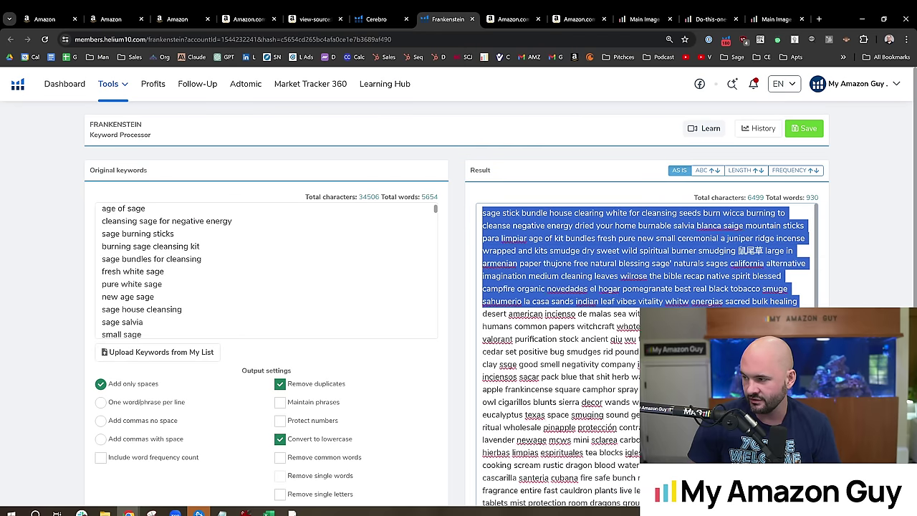
left_click(509, 192)
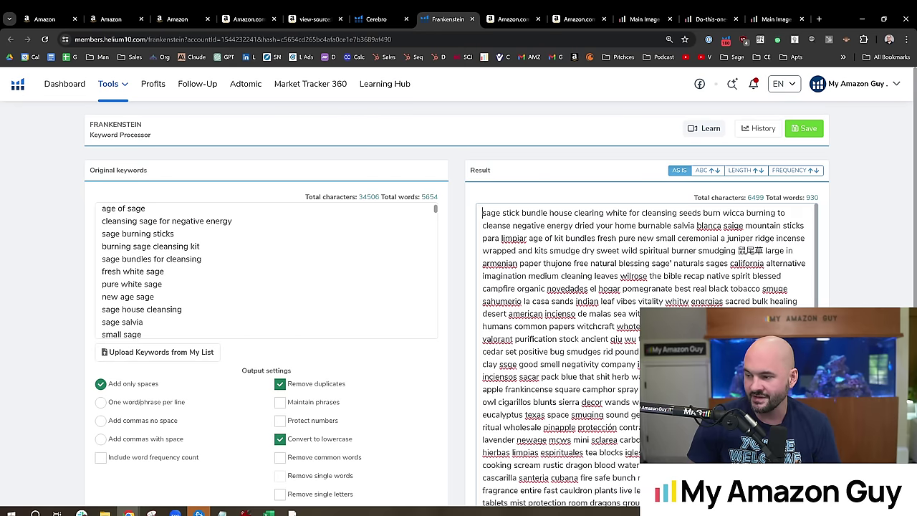
- Highlight the result's opening terms through "ceremonial a", part of the Chinese term, and the opening terms through "bundles"
left_click_drag(483, 212, 729, 238)
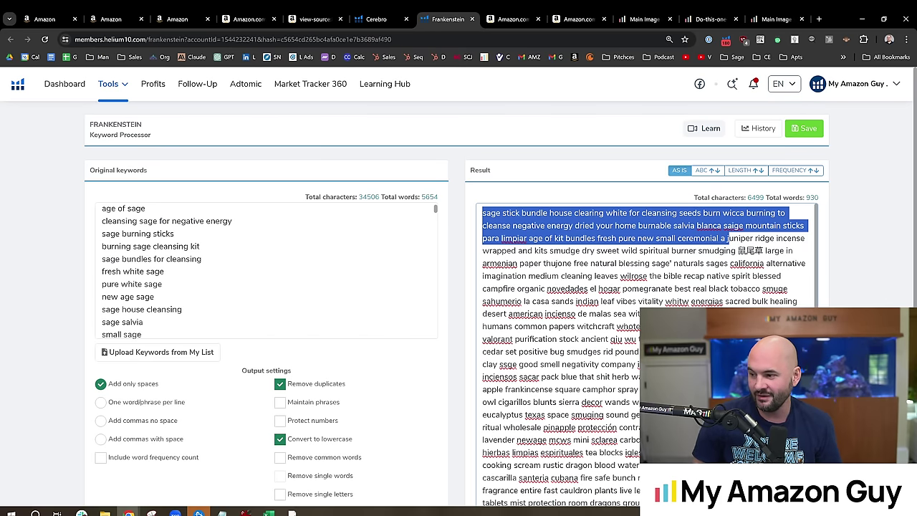
left_click(584, 195)
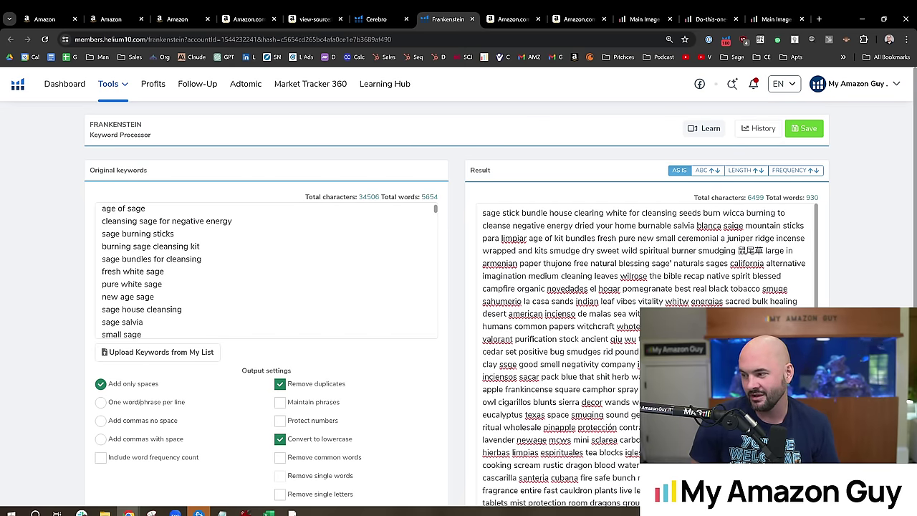
mouse_move(737, 250)
left_mouse_down()
mouse_move(764, 250)
mouse_move(754, 250)
left_mouse_up()
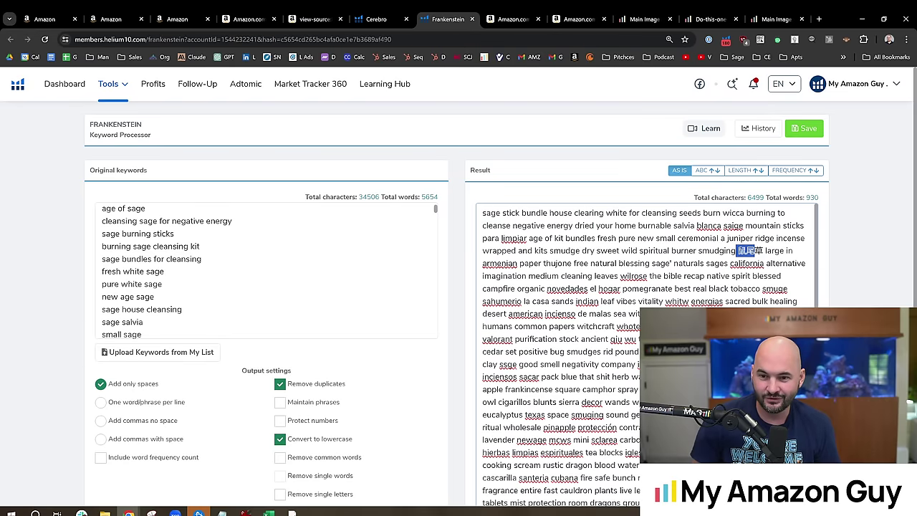
left_click(506, 185)
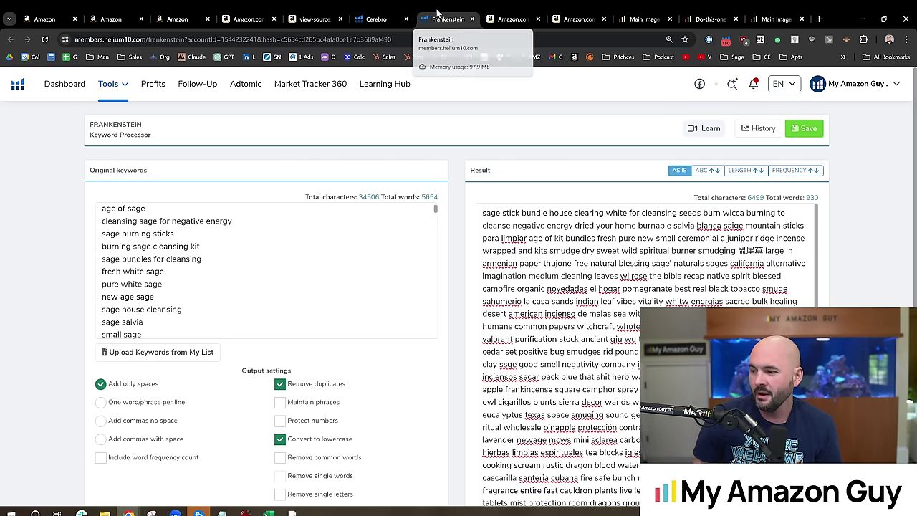
left_click_drag(483, 213, 599, 239)
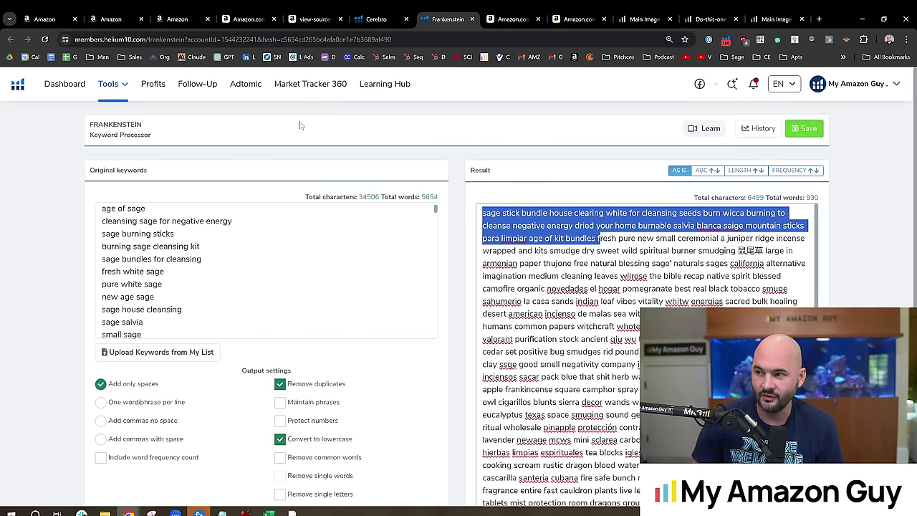
- Open myamazonguy.com/seo in place of the Amazon search results for Salvia Blanca para Limpiar
left_click(507, 19)
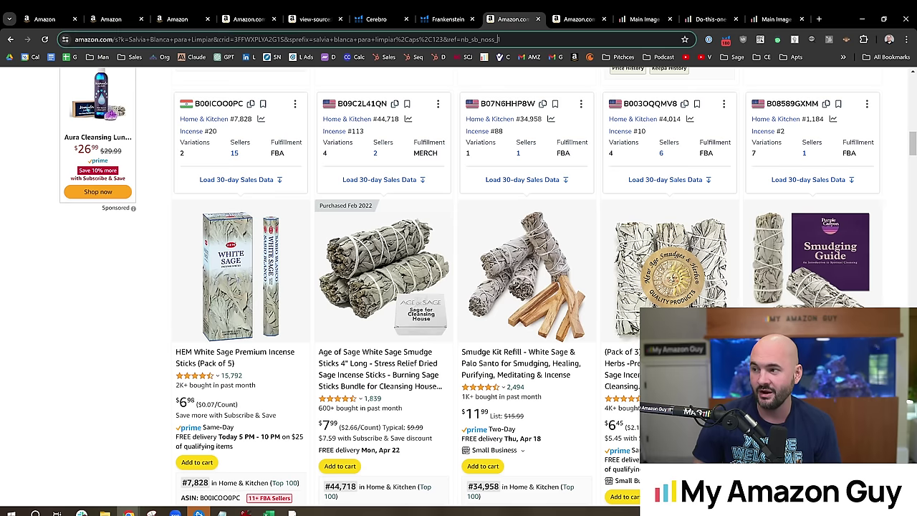
left_click(499, 39)
type("myamazonguy.com/")
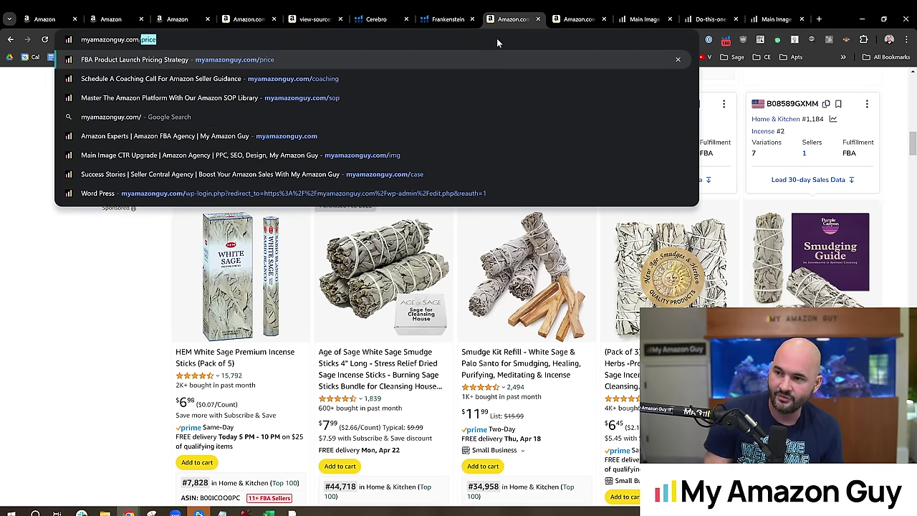
type("seo")
key("Return")
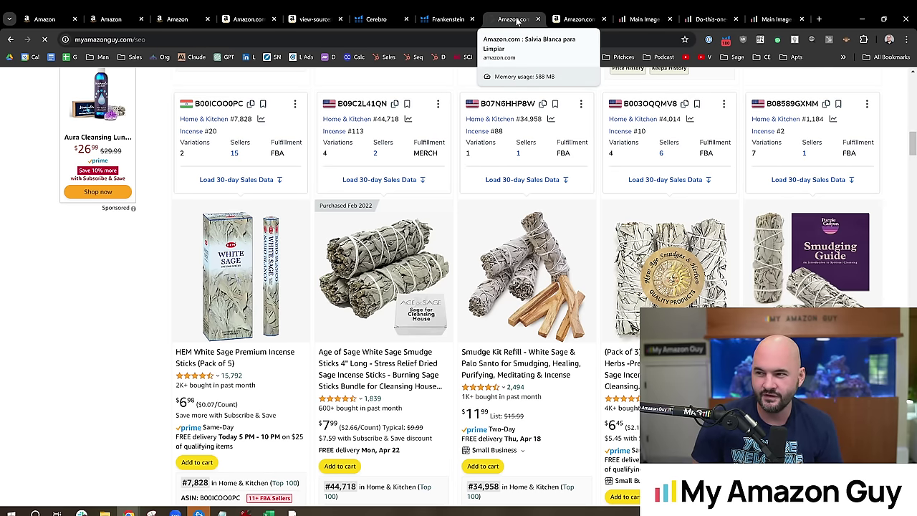
- Review the SEO master class page's video chapters and phase descriptions down to "The 10 Things to Focus on for Amazon SEO"
scroll(590, 225, "down", 3)
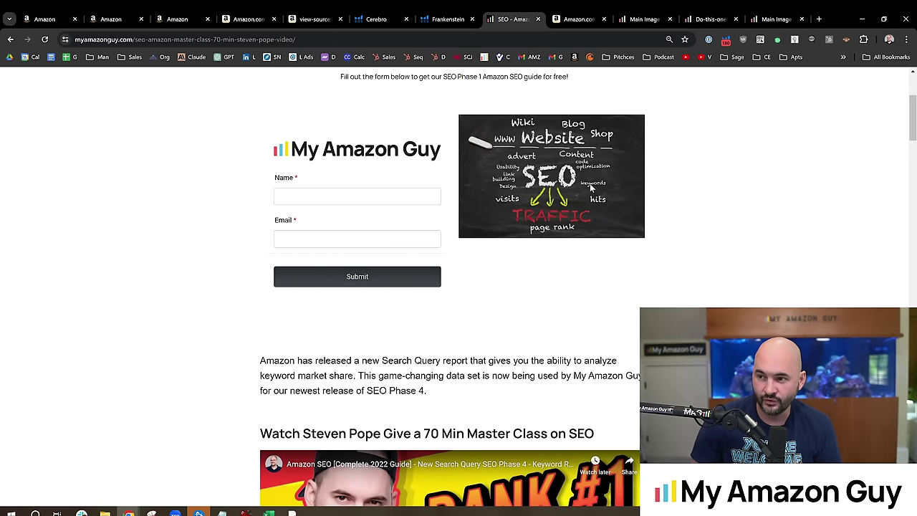
scroll(592, 187, "down", 5)
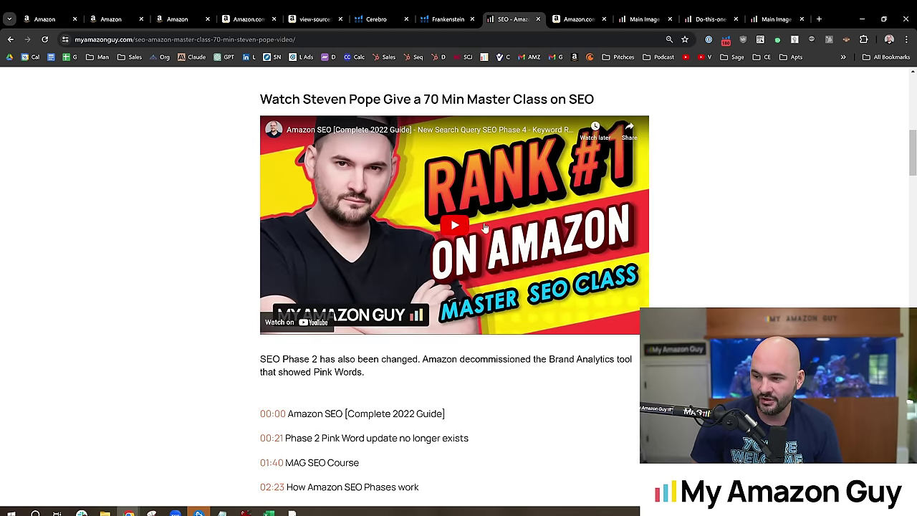
scroll(514, 241, "down", 3)
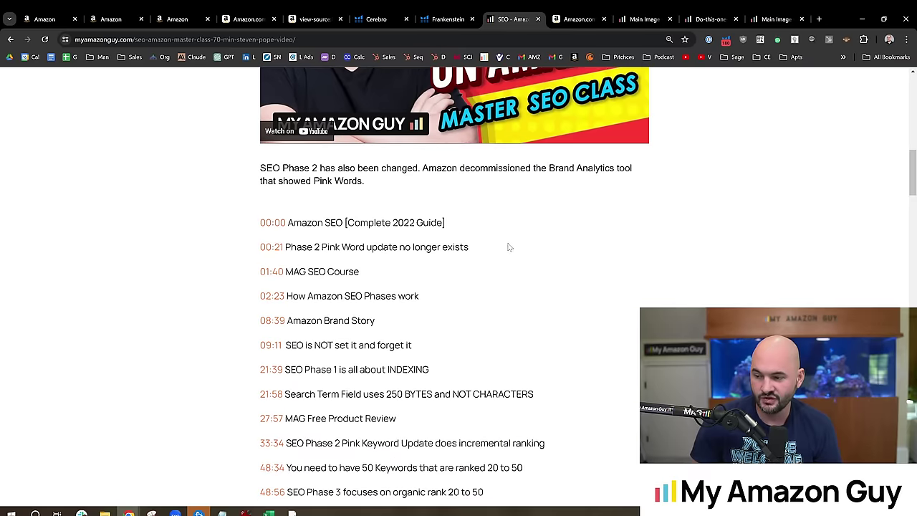
scroll(510, 247, "down", 2)
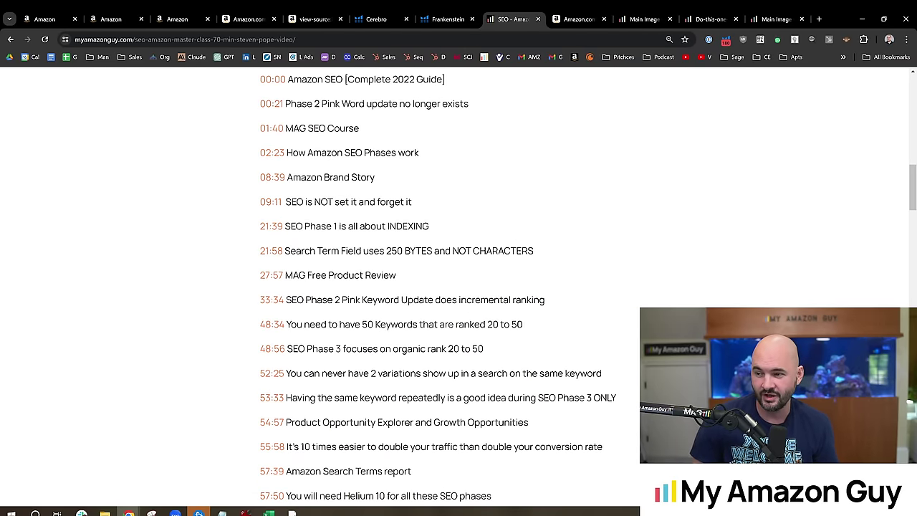
scroll(499, 268, "down", 5)
scroll(505, 278, "down", 3)
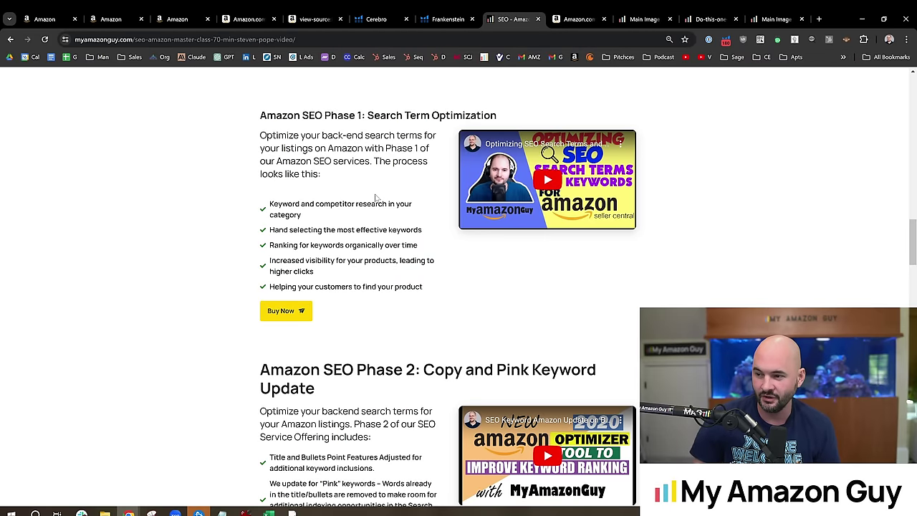
scroll(423, 306, "down", 5)
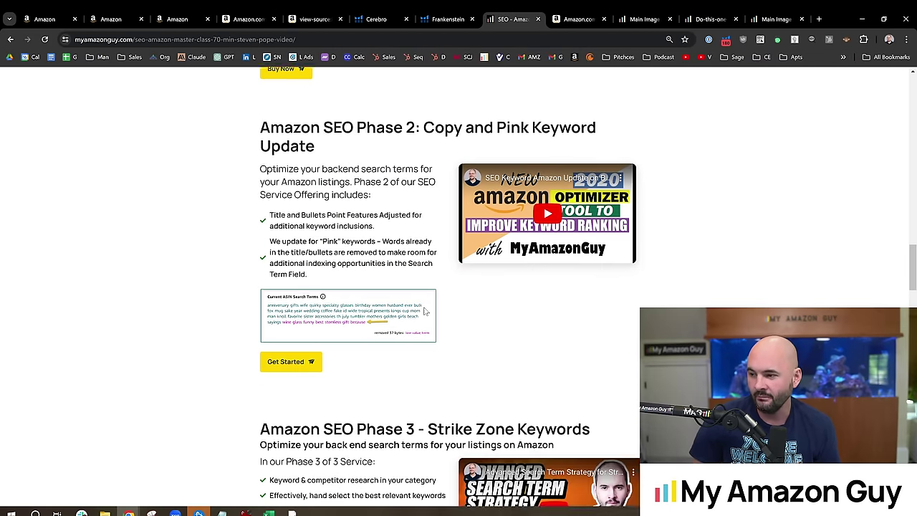
scroll(425, 308, "down", 9)
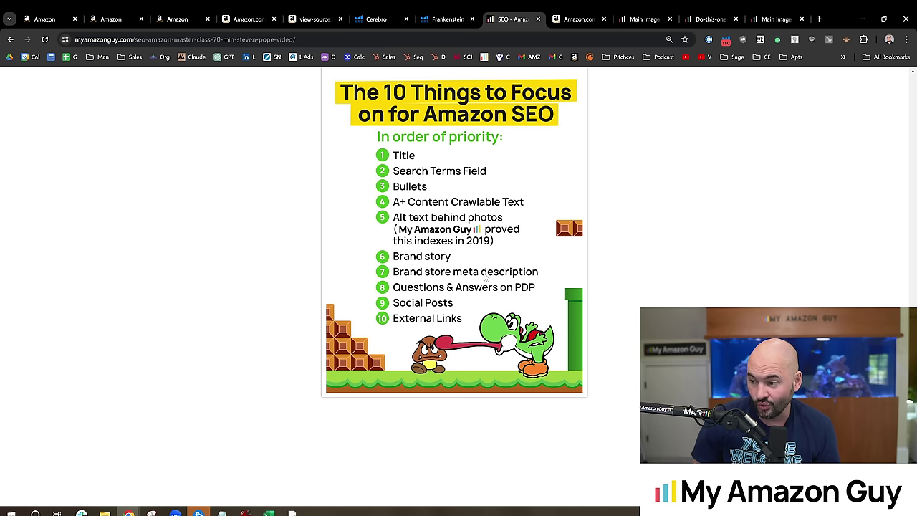
- Search Google for "age of sage" and highlight the description under the Amazon.com store result
left_click(556, 16)
left_click(262, 38)
type("age po")
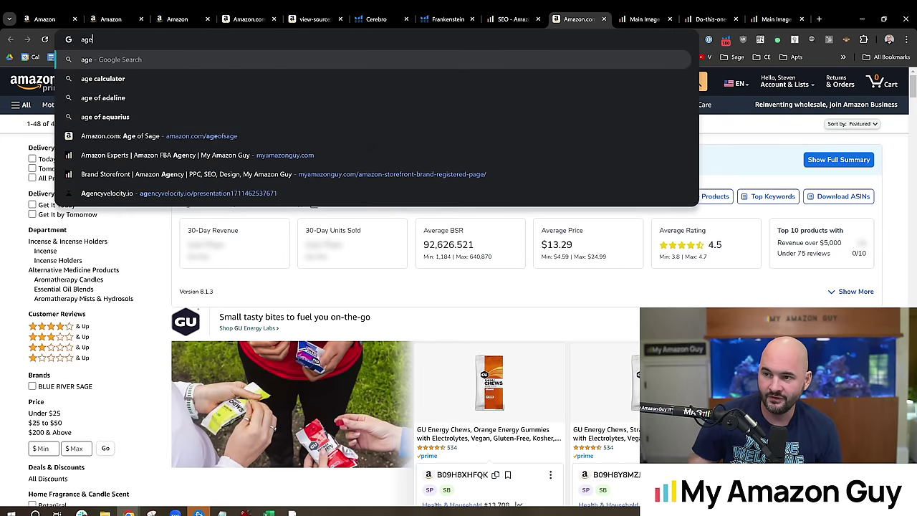
key("BackSpace")
key("BackSpace")
type("of sage")
key("Return")
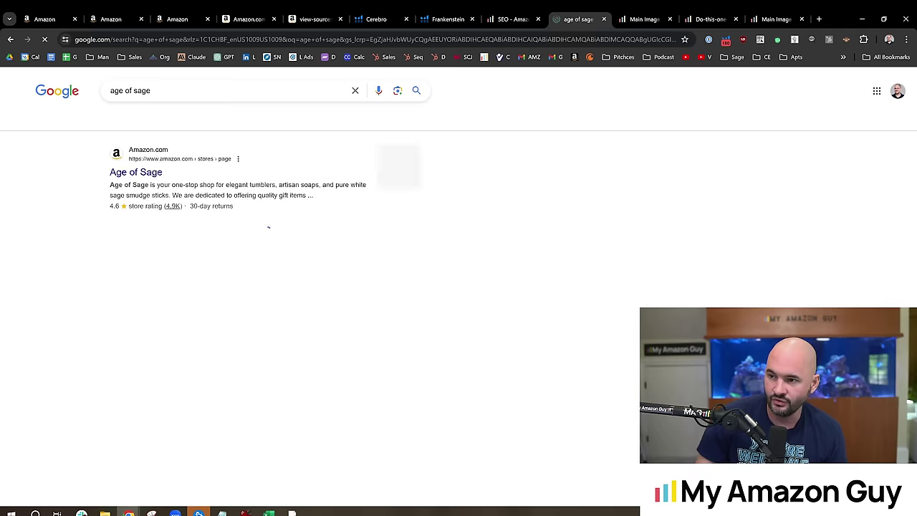
left_click_drag(110, 208, 308, 219)
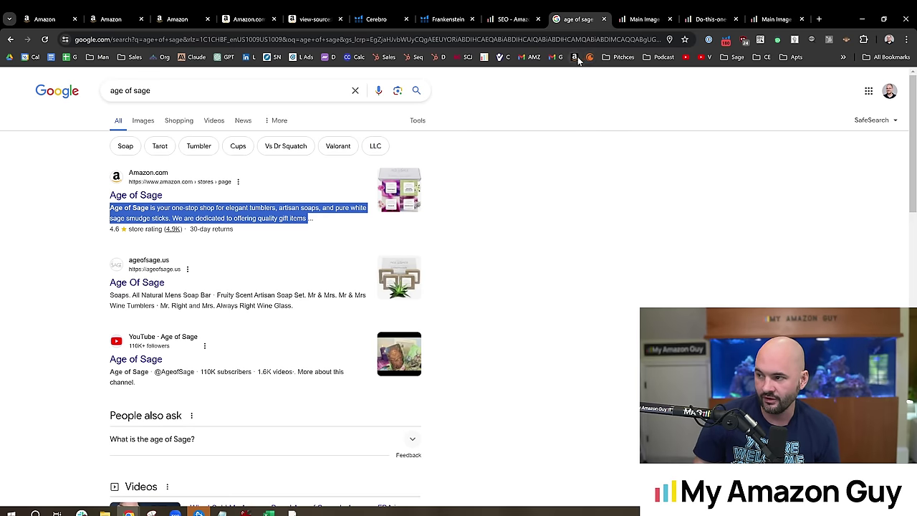
- Open the HOLSTIT store in Seller Central's store builder, display its Home page settings, and highlight the page meta description
middle_click(575, 57)
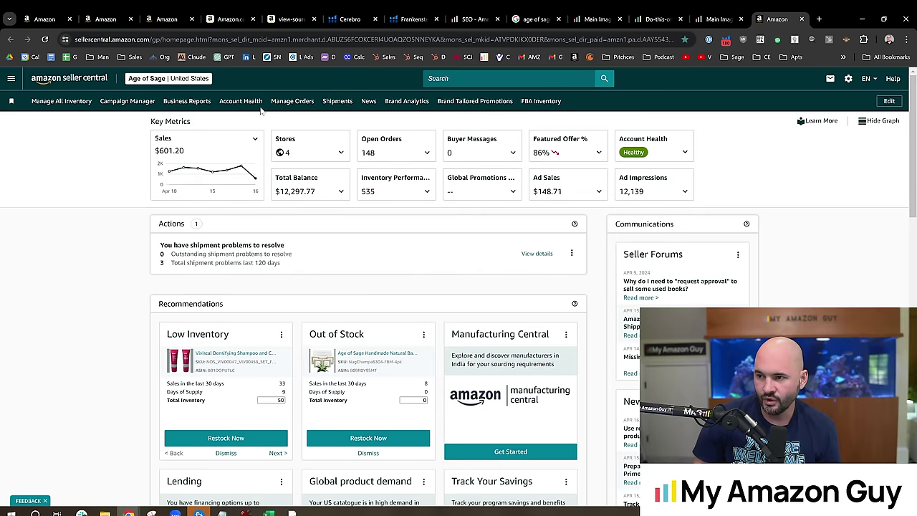
left_click(11, 79)
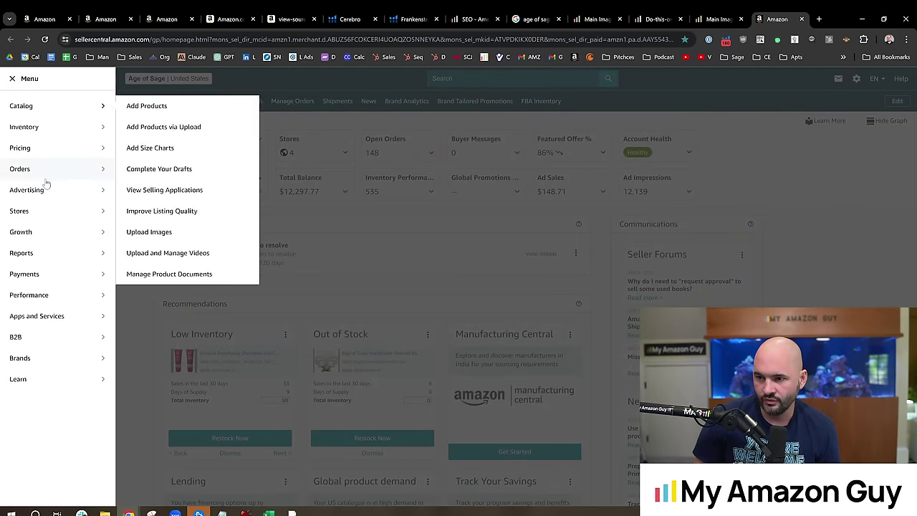
left_click(141, 214)
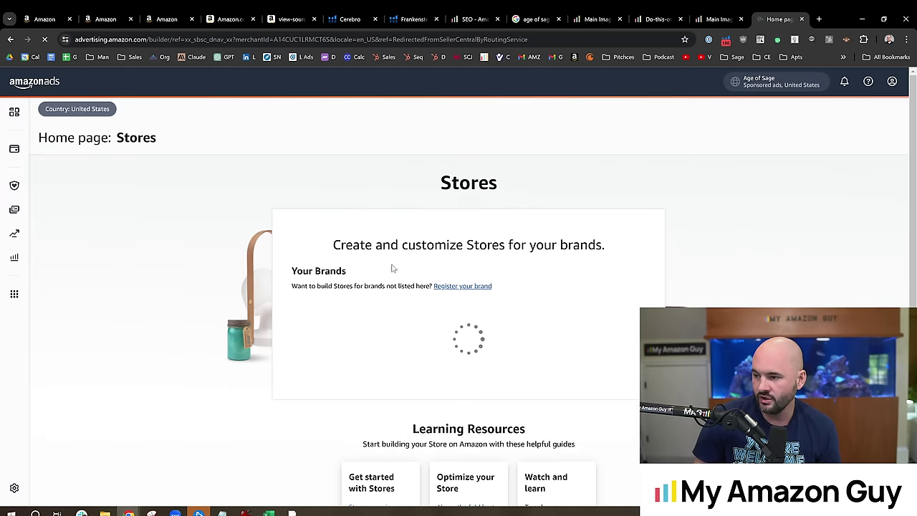
left_click(622, 356)
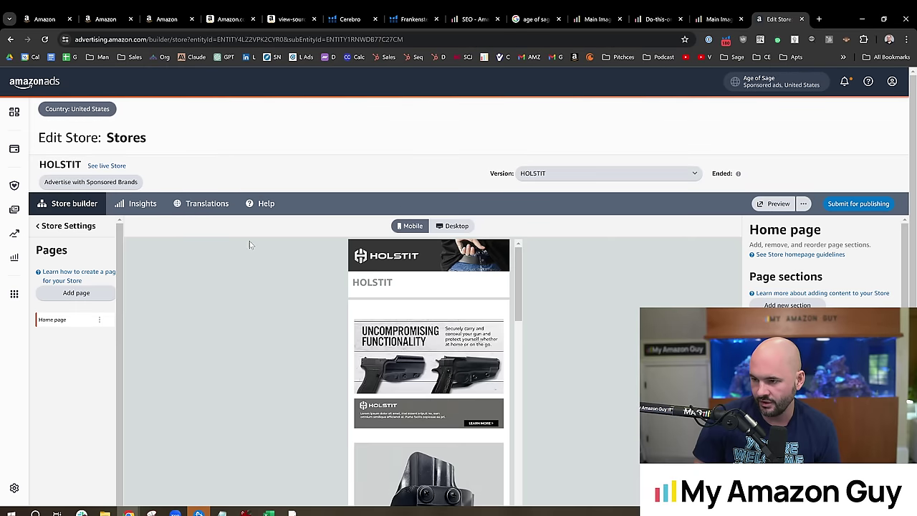
left_click(96, 317)
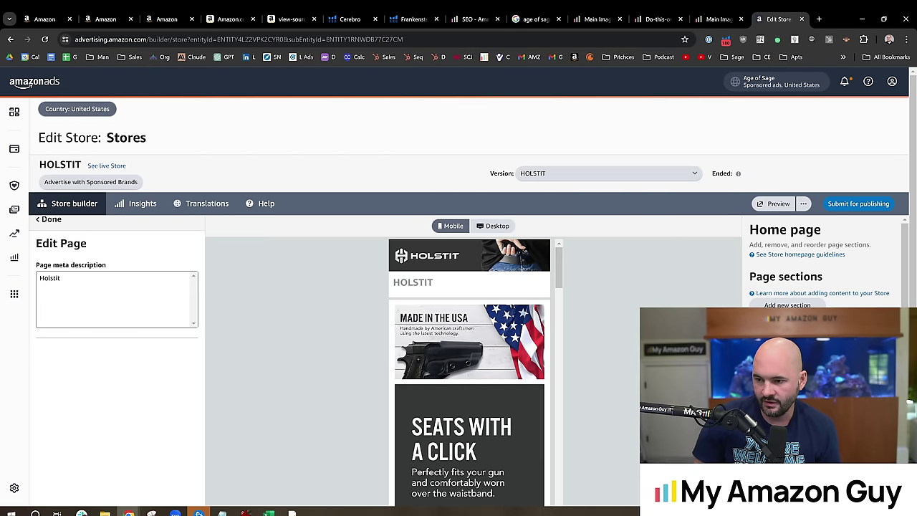
left_click_drag(61, 278, 24, 280)
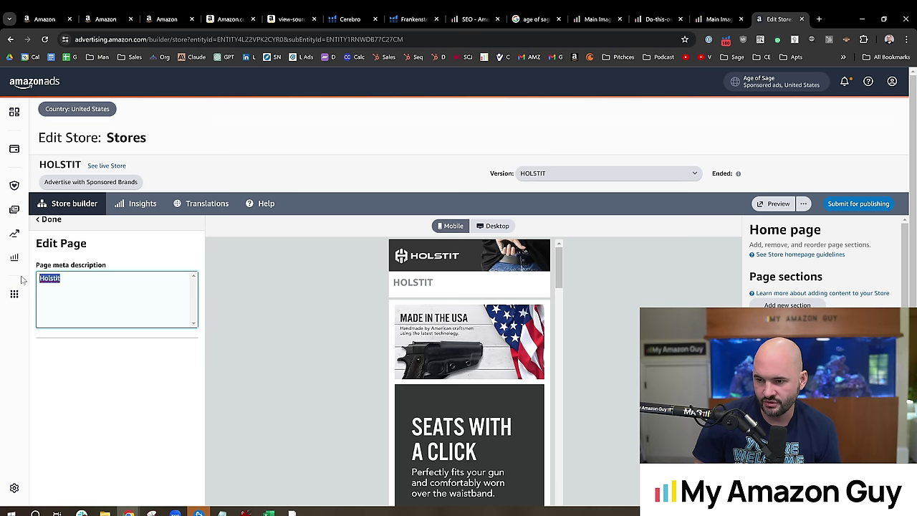
key("Right")
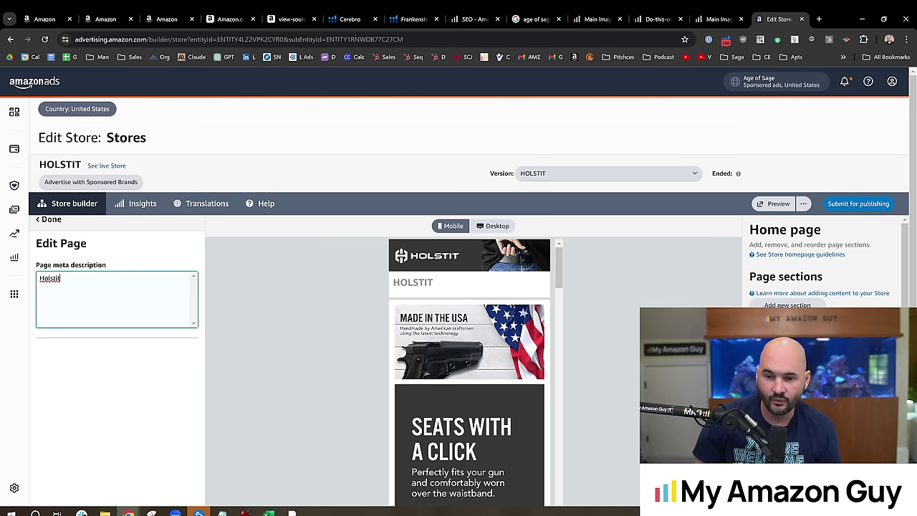
- Return to the Google results for "age of sage" and clear the highlight on the Amazon store description
key("ctrl+shift+Tab")
key("ctrl+shift+Tab")
key("ctrl+shift+Tab")
key("ctrl+shift+Tab")
left_click(73, 285)
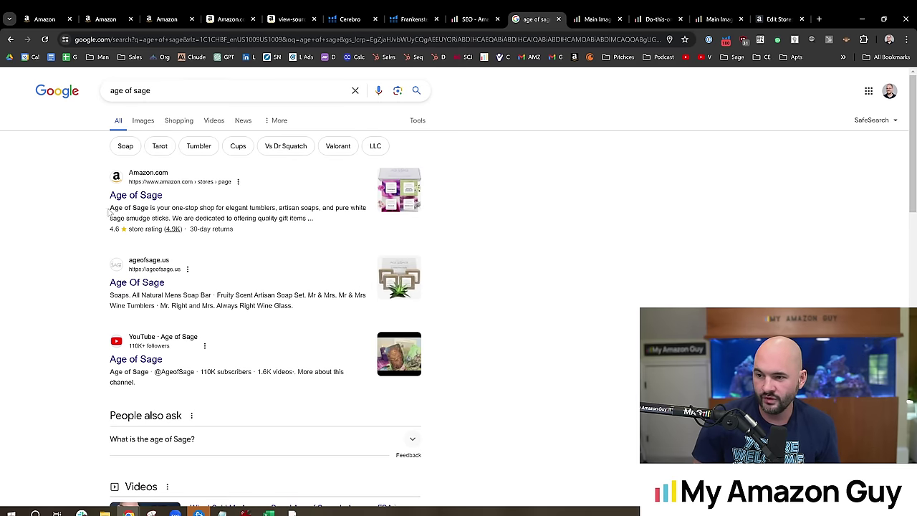
- Highlight the Amazon.com store description in the "age of sage" Google results and clear the highlight again
left_click_drag(109, 212, 304, 224)
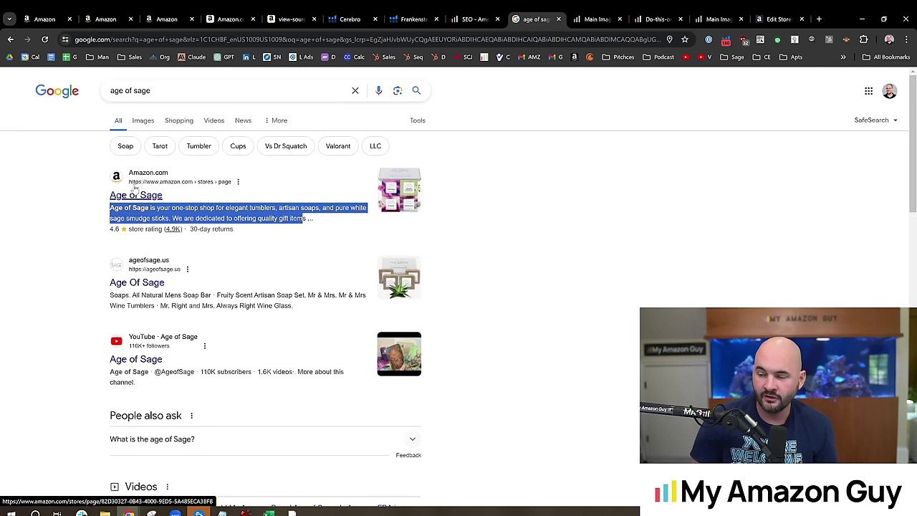
left_click(68, 168)
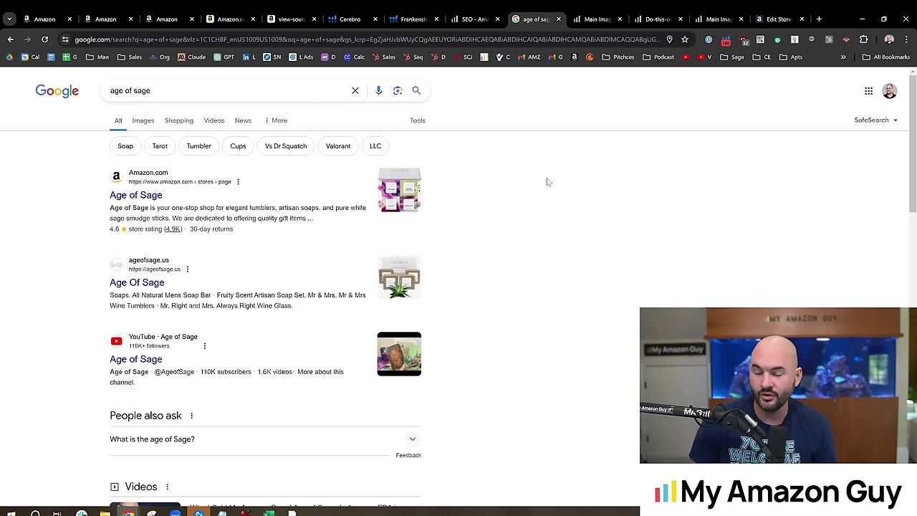
- Return to the SEO master class page showing "The 10 Things to Focus on for Amazon SEO" list
left_click(656, 18)
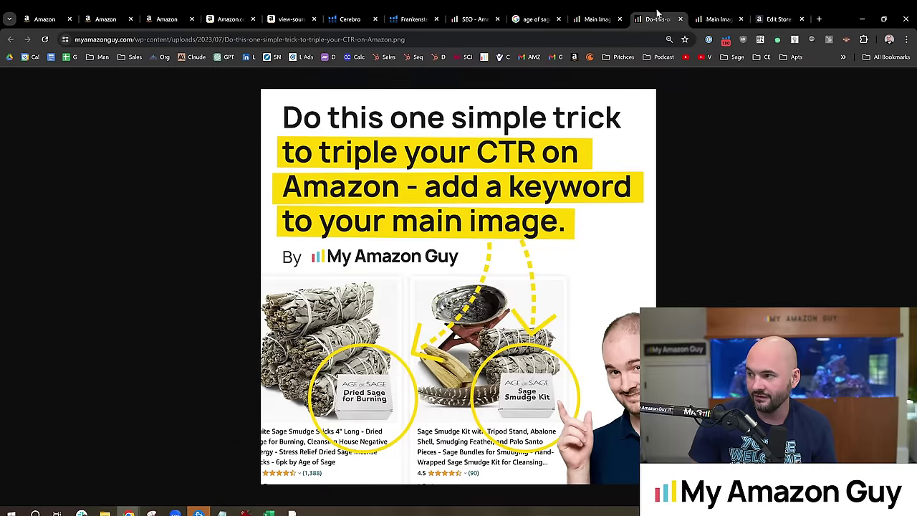
left_click(722, 17)
left_click(665, 17)
left_click(600, 17)
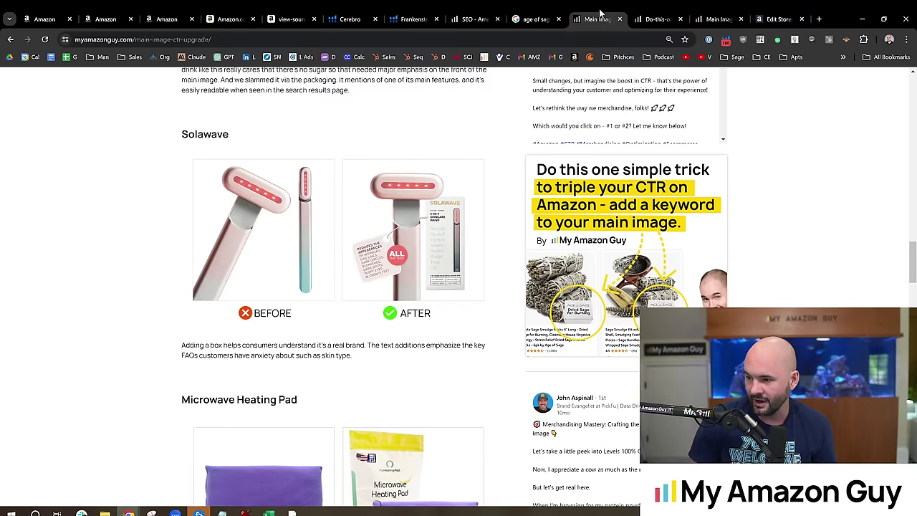
left_click(774, 18)
left_click(473, 19)
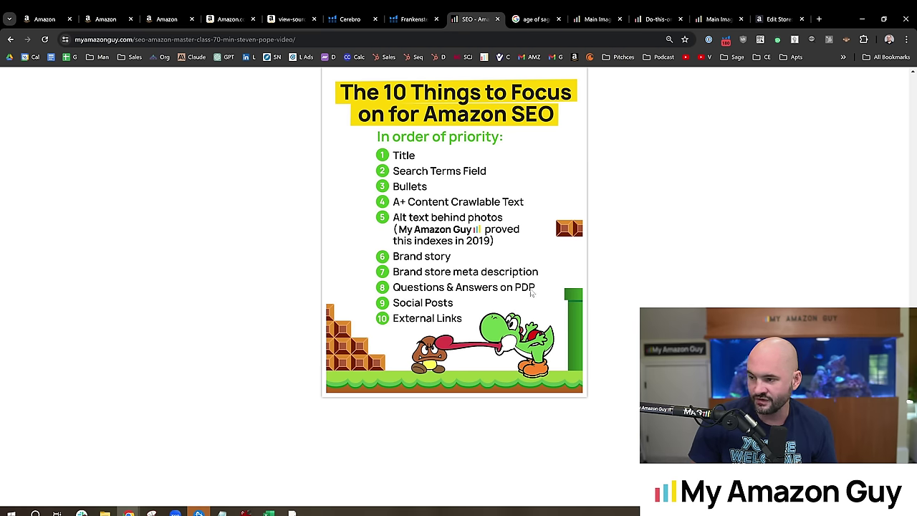
- Open the Age of Sage white sage listing on Amazon, find "question" on the page and go to the Questions section
left_click(297, 17)
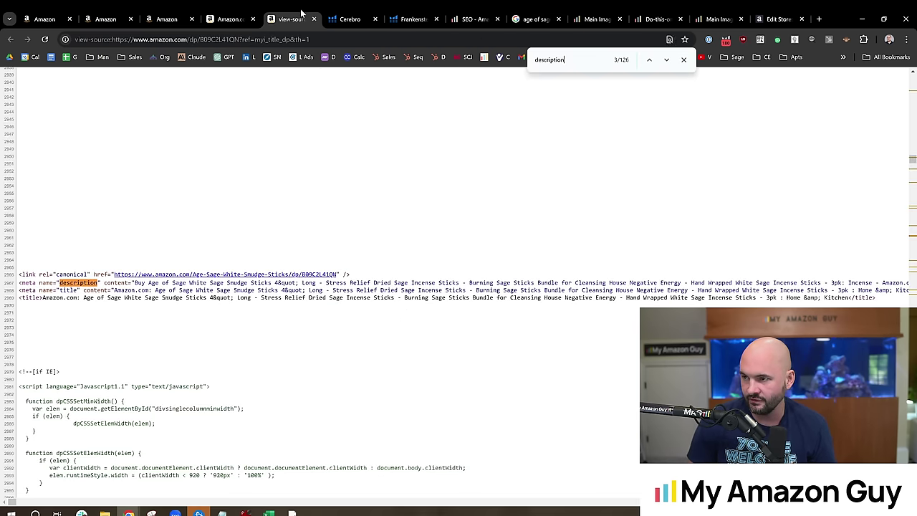
left_click(226, 18)
left_click_drag(913, 86, 914, 390)
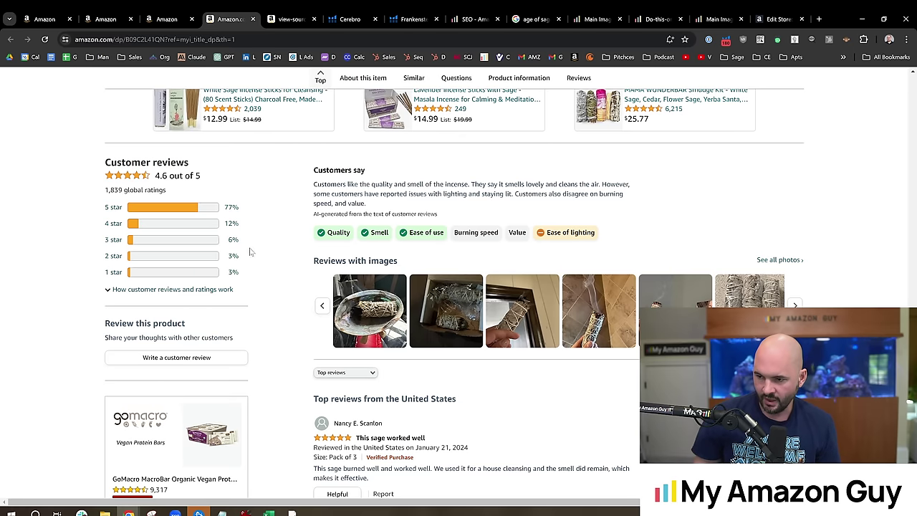
key("ctrl+f")
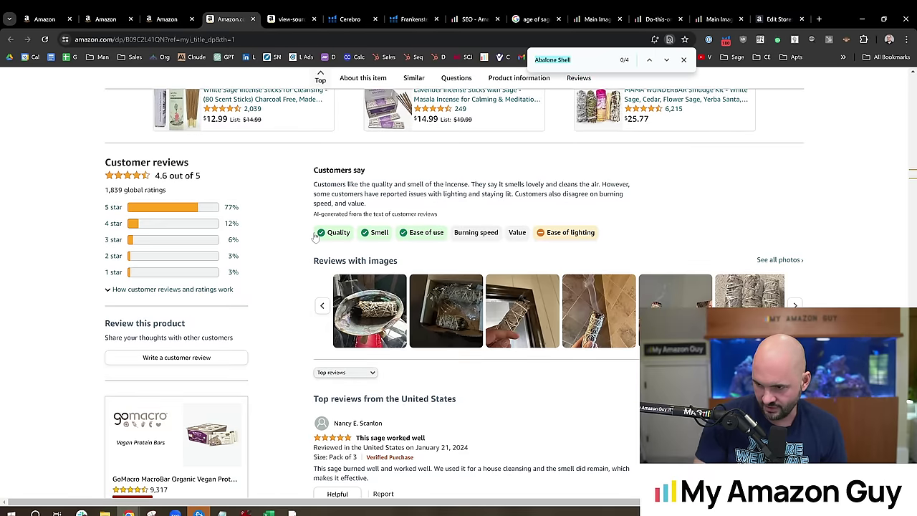
type("question")
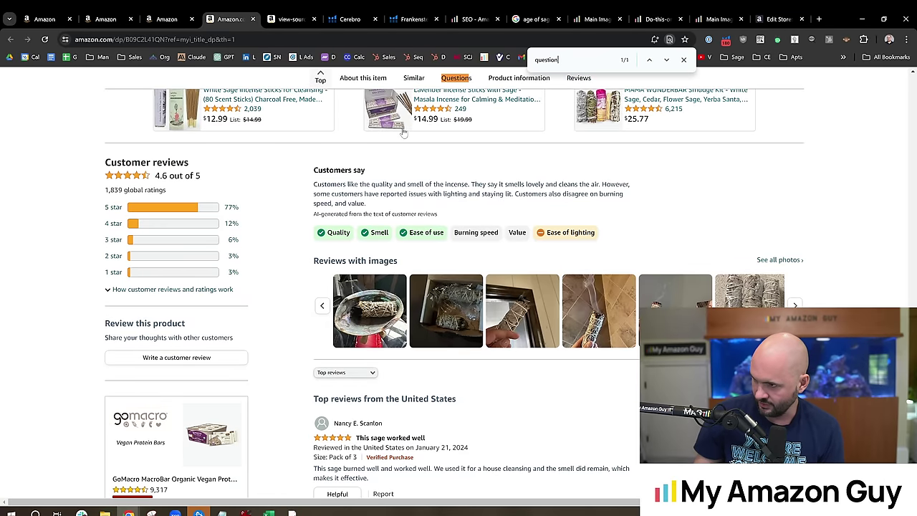
left_click(458, 80)
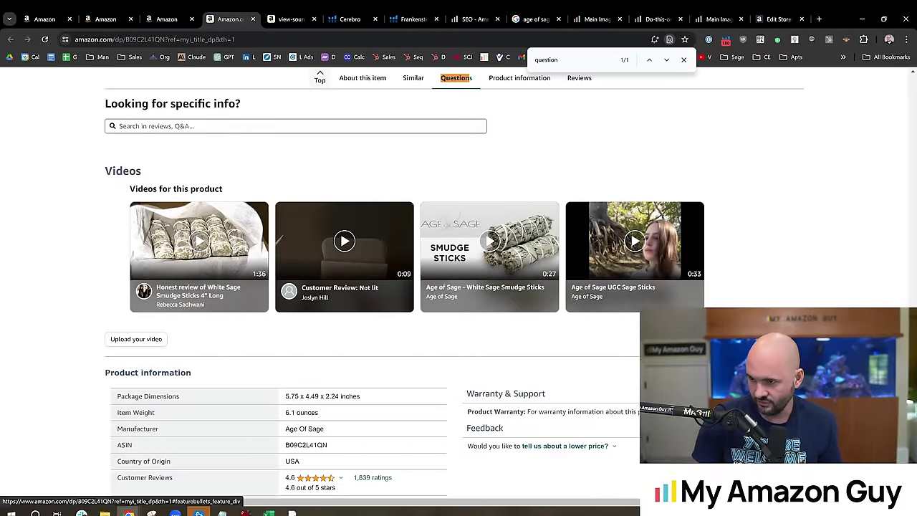
- Search the listing's reviews and Q&A for "how do i light this" and review the matching answers, reviews and related customer questions
left_click(287, 126)
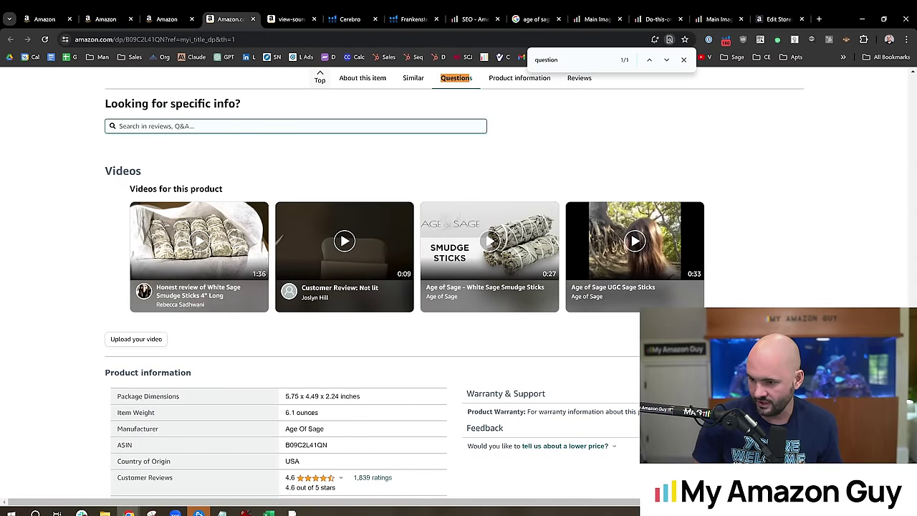
scroll(215, 172, "up", 1)
scroll(266, 266, "up", 2)
scroll(266, 266, "down", 1)
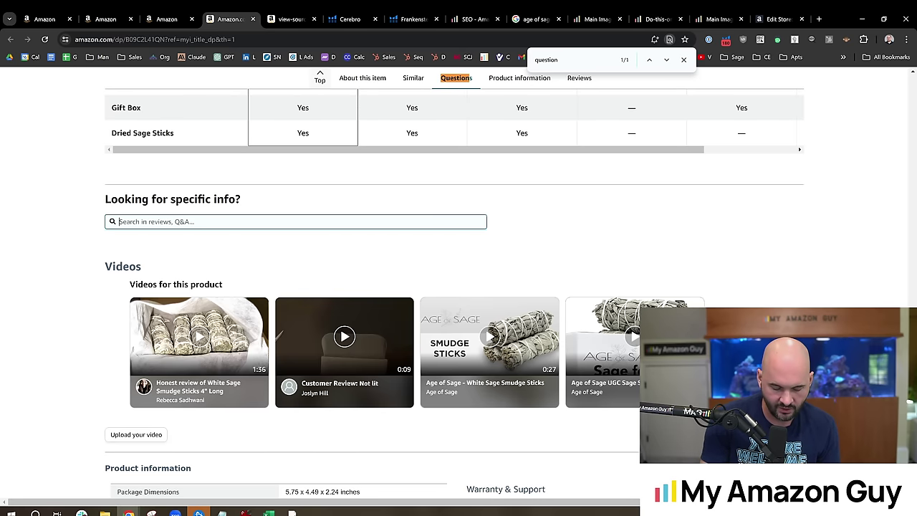
type("how do i light this")
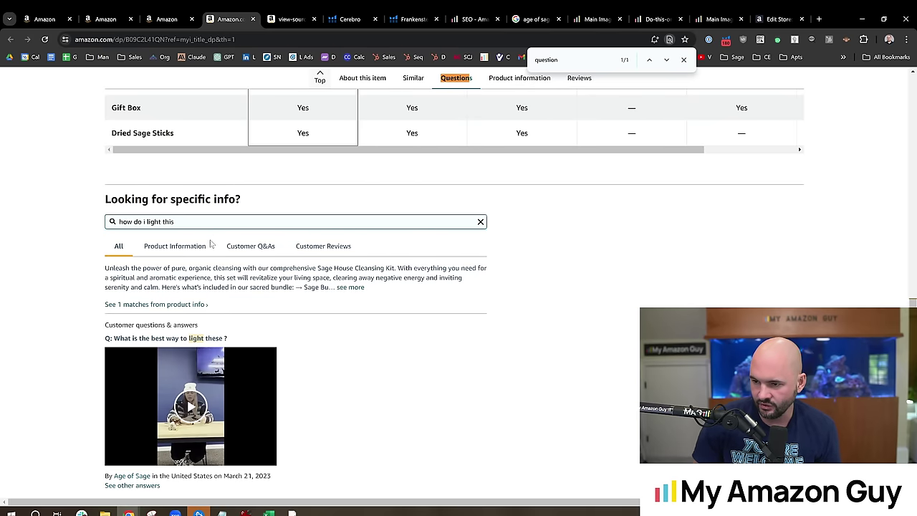
scroll(142, 302, "down", 1)
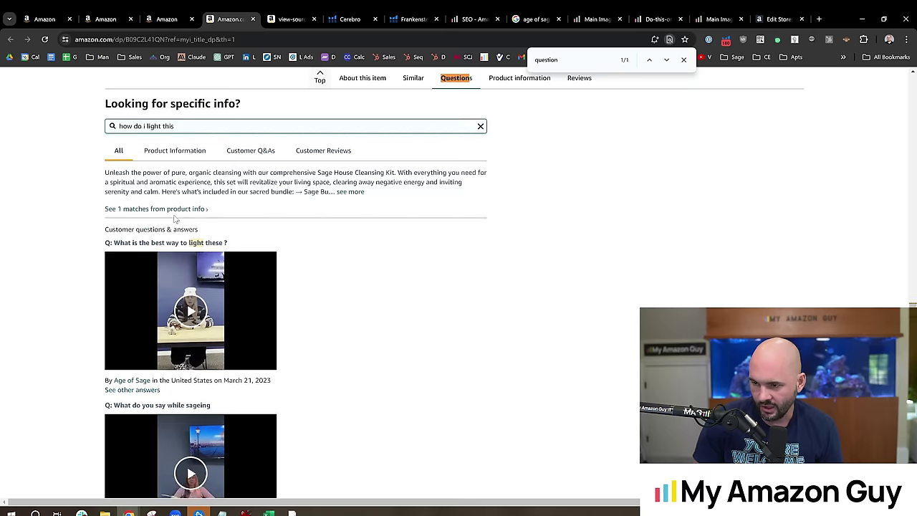
scroll(280, 264, "down", 2)
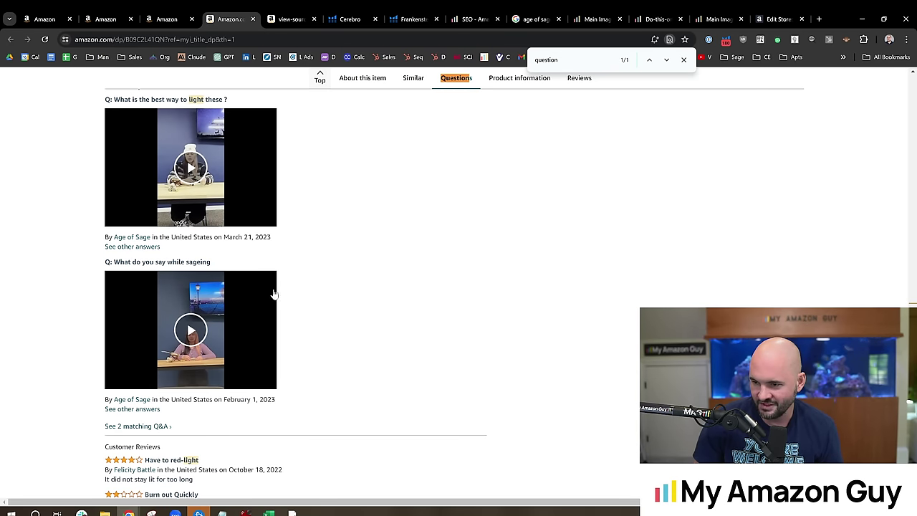
scroll(297, 301, "up", 1)
scroll(297, 299, "down", 3)
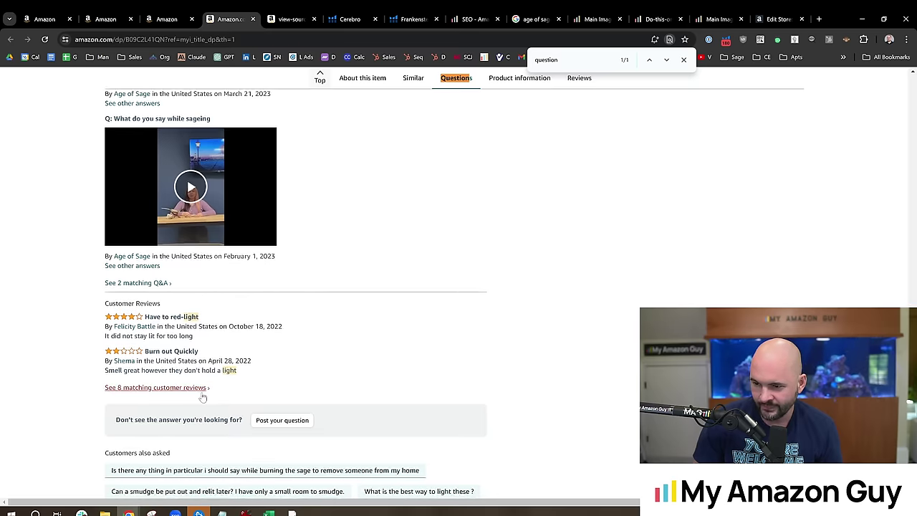
scroll(208, 369, "down", 2)
scroll(206, 364, "down", 1)
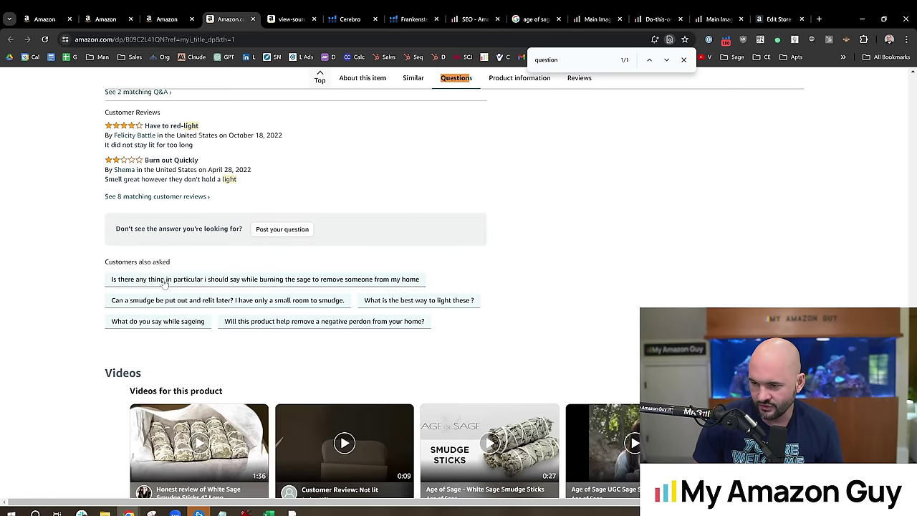
- Open the related customer question about what to say while burning the sage to remove someone from home, and highlight the question text
scroll(168, 283, "down", 8)
scroll(143, 273, "up", 4)
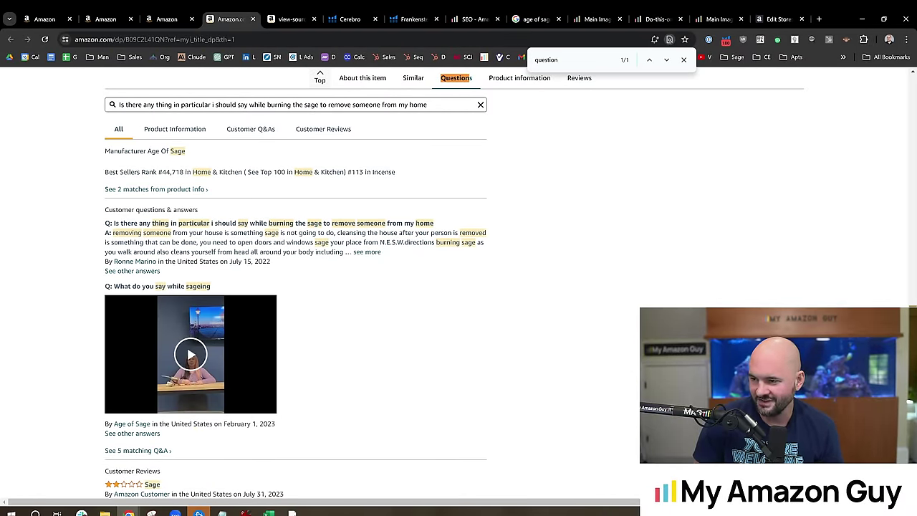
left_click_drag(434, 223, 103, 225)
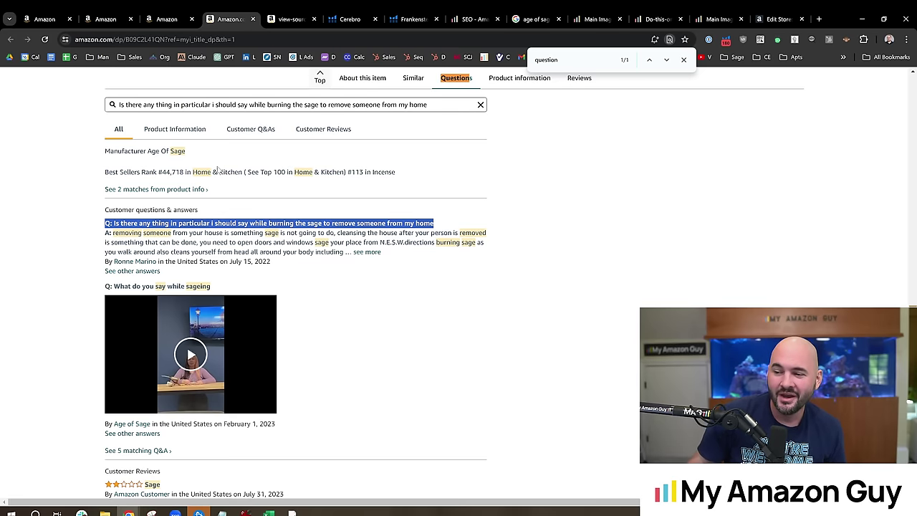
left_click(314, 300)
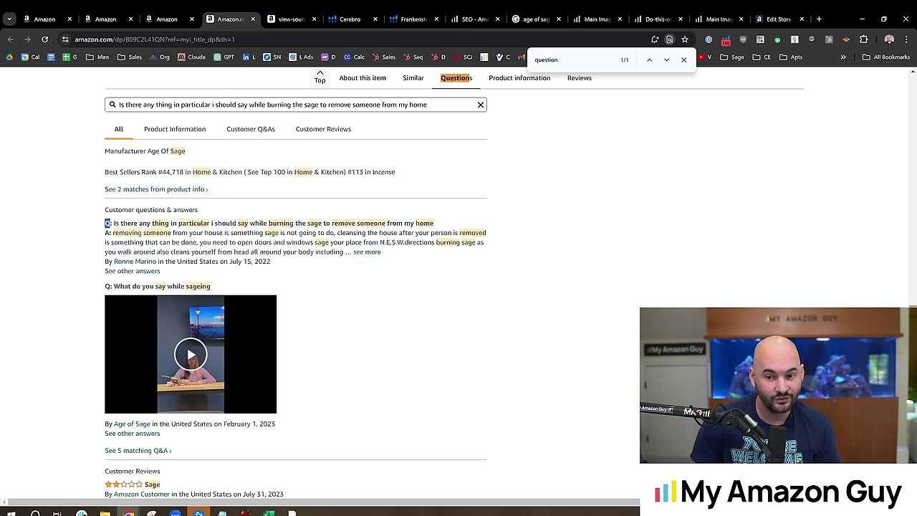
left_click_drag(107, 223, 150, 223)
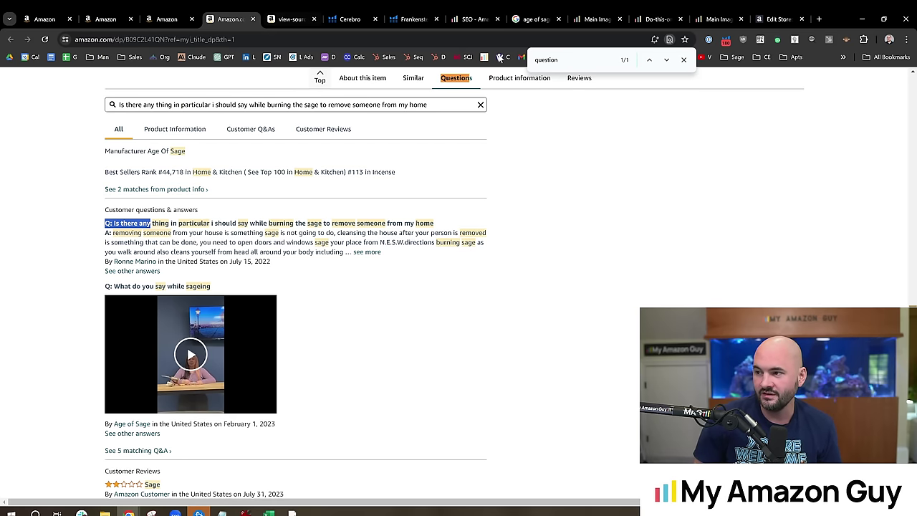
- Go back to the SEO master class page and show the full prioritized list of 10 Amazon SEO focus points
left_click(584, 21)
left_click(648, 19)
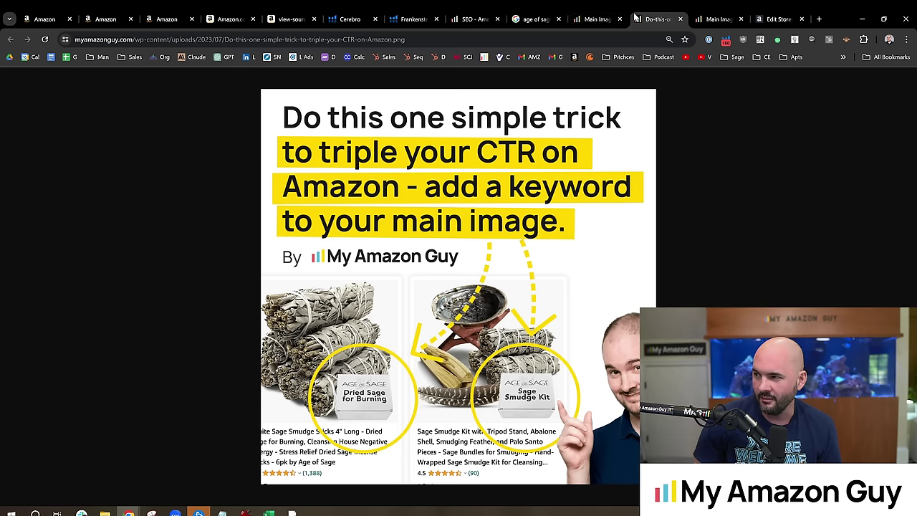
left_click(713, 19)
left_click(760, 18)
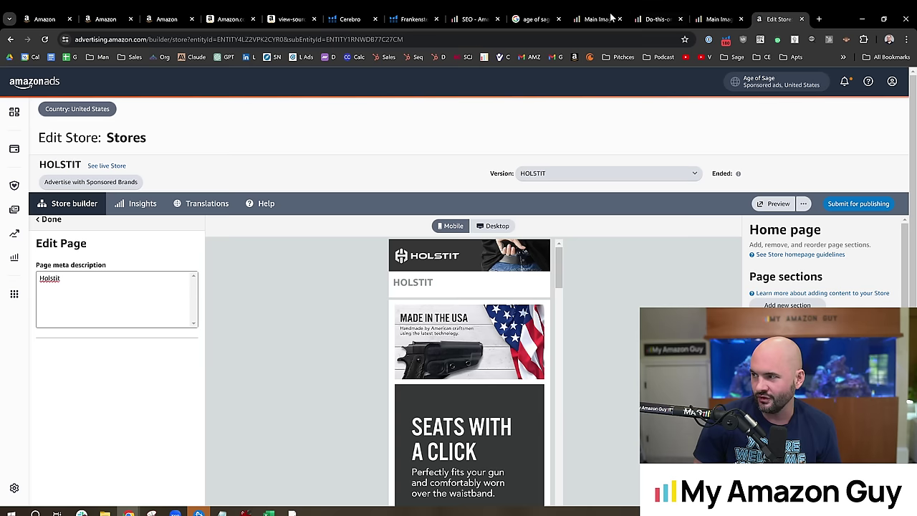
left_click(595, 18)
left_click(464, 16)
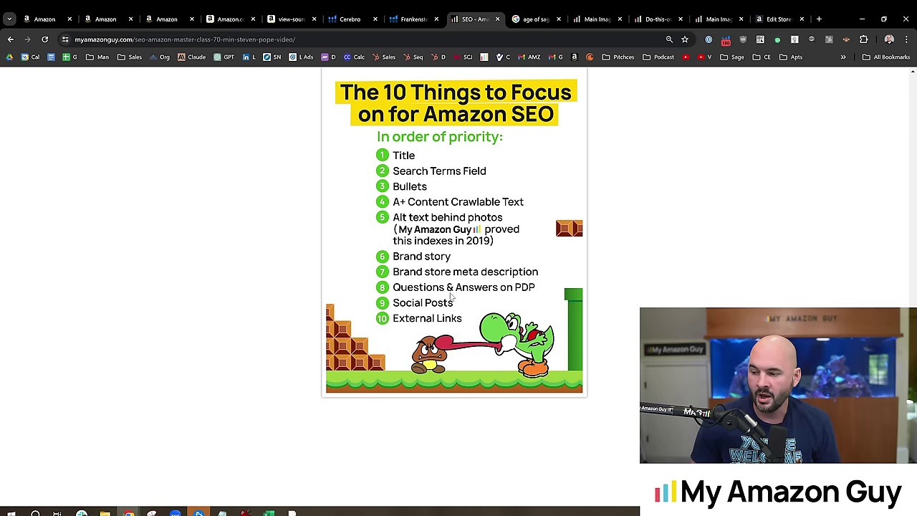
scroll(473, 306, "up", 1)
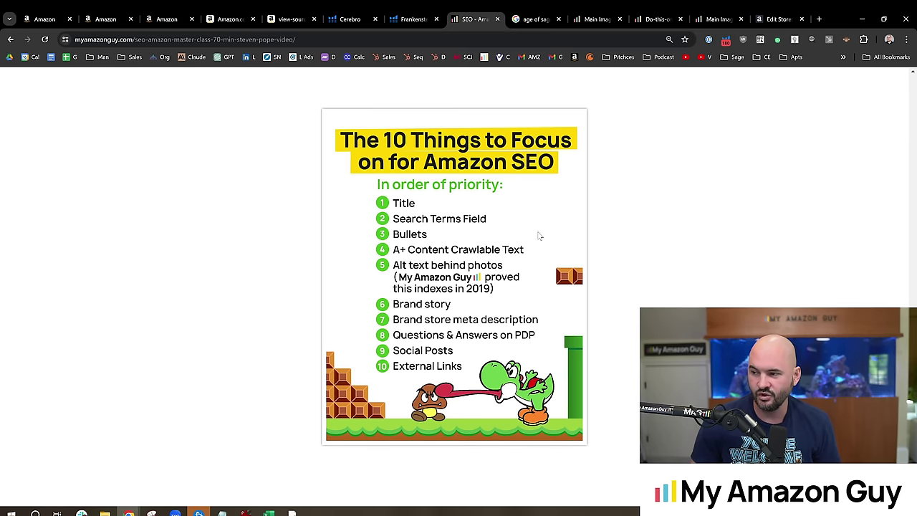